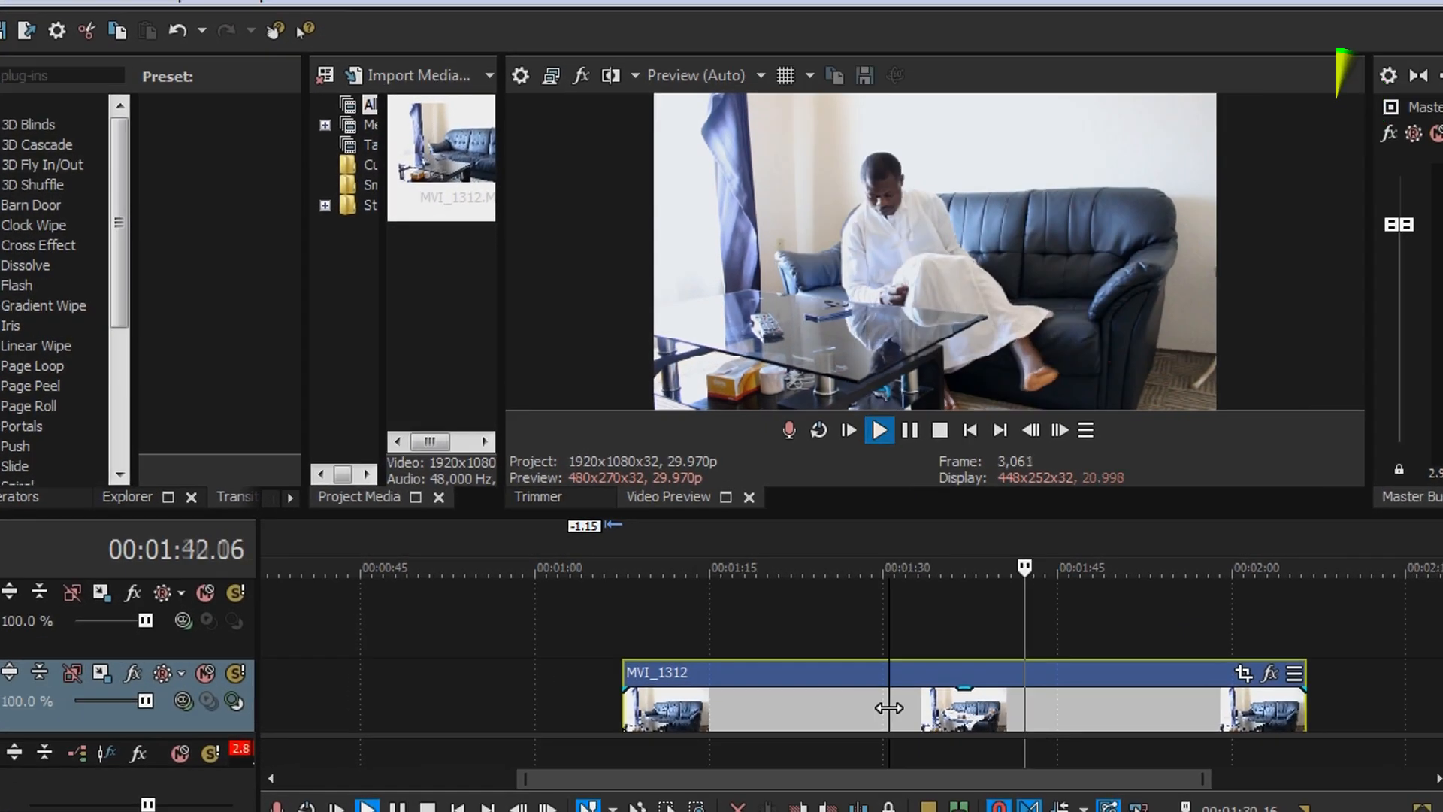
- Play through the MVI_1312 clip to find the moment before the man gets up, and split it at 00:01:38.10
click(875, 684)
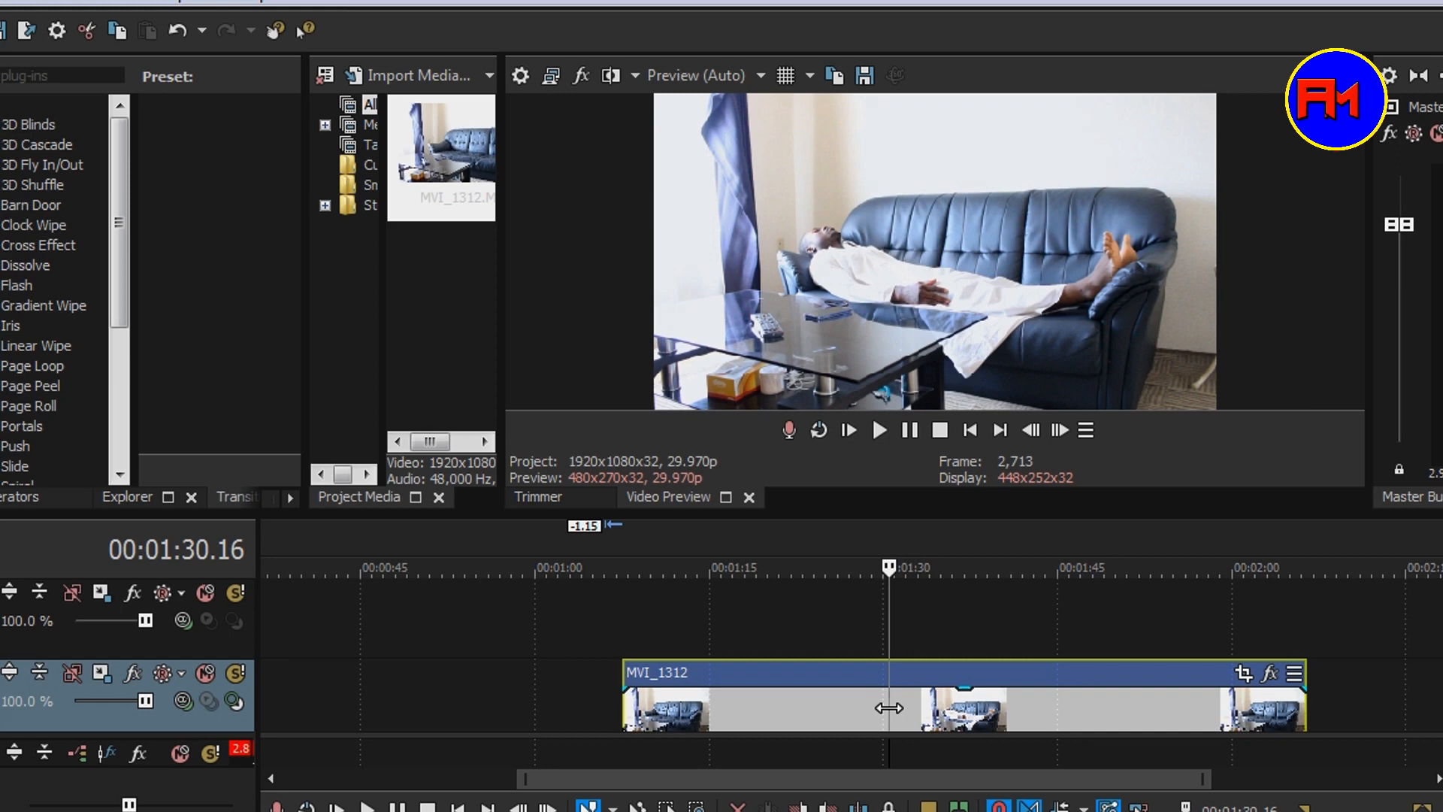
click(928, 712)
key(space)
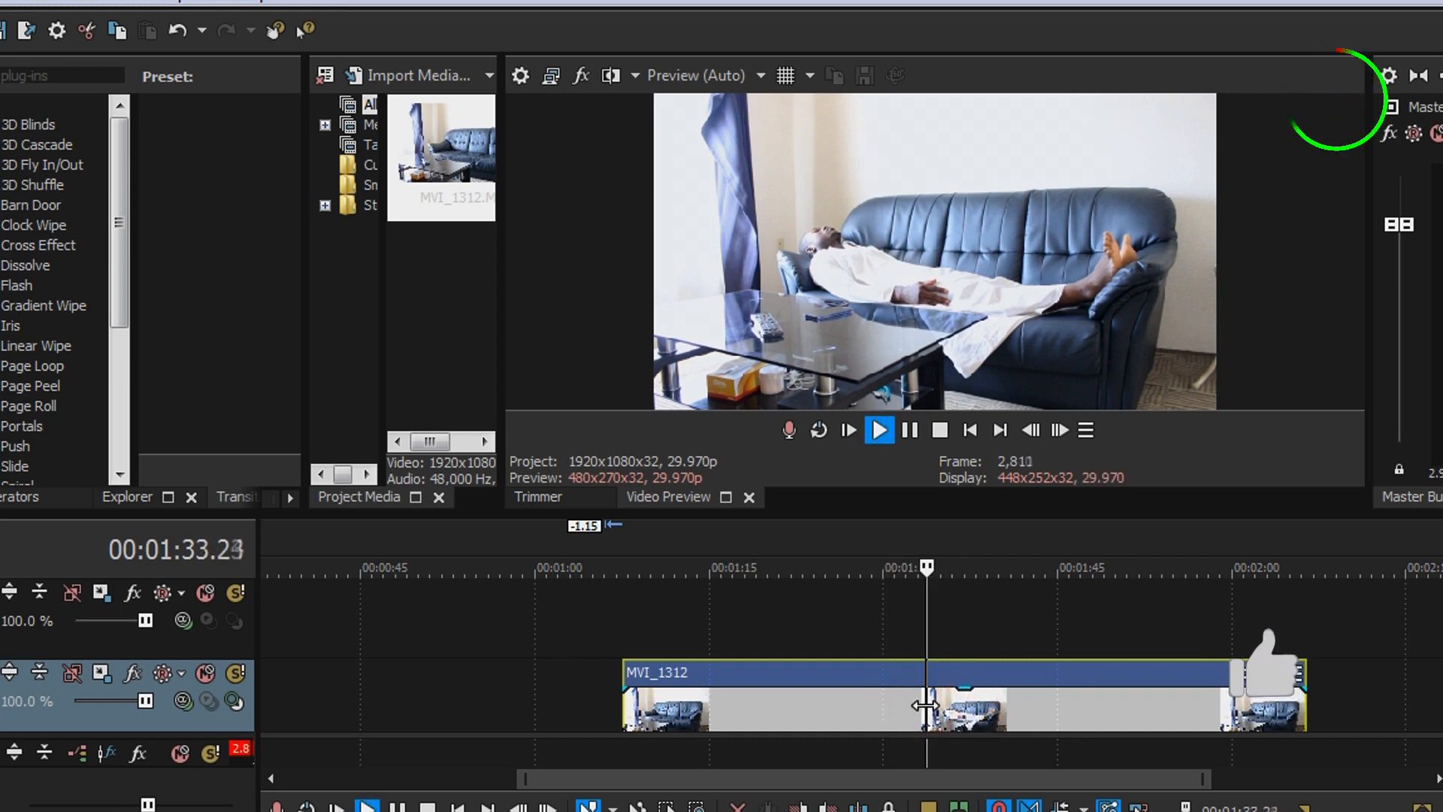
click(910, 430)
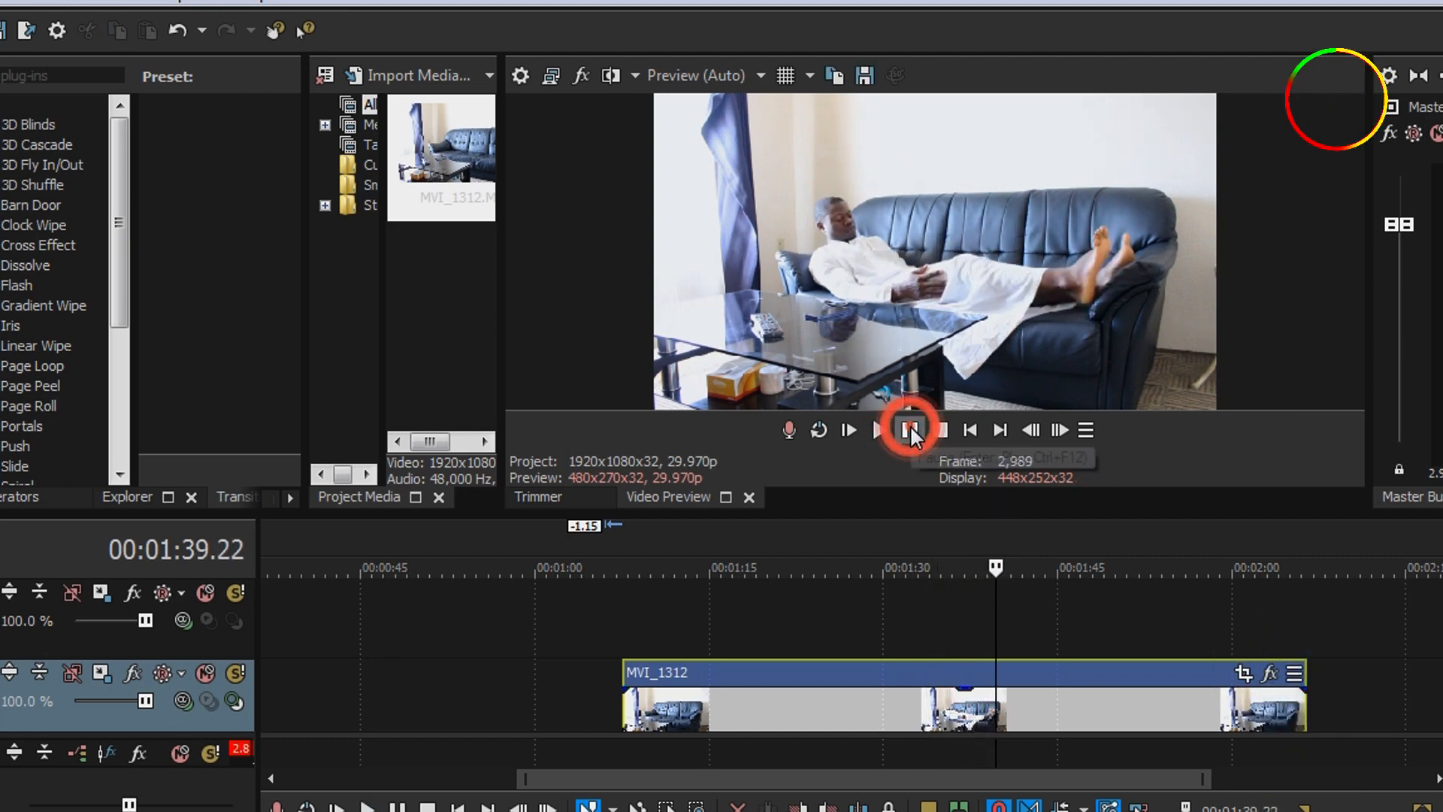
key(j)
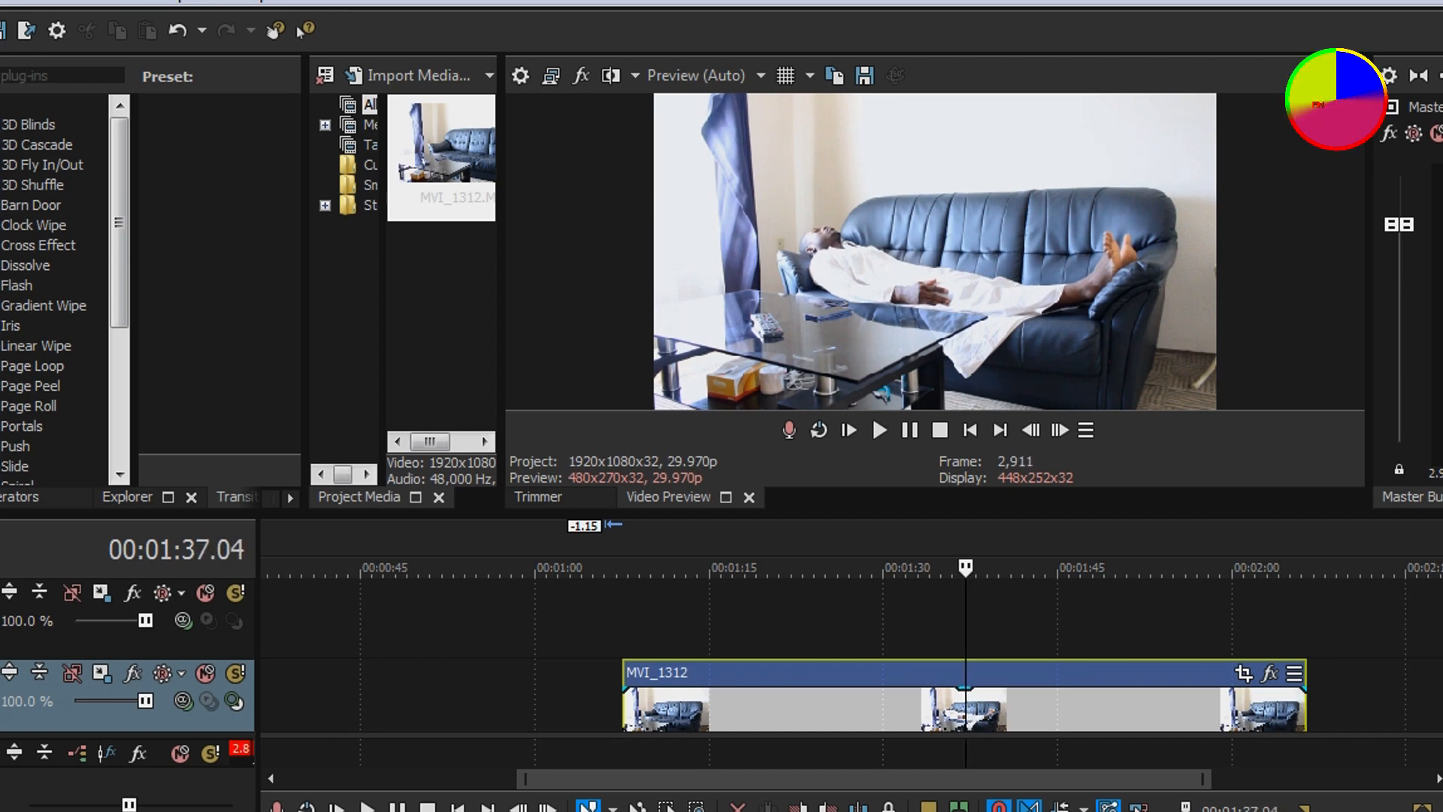
key(space)
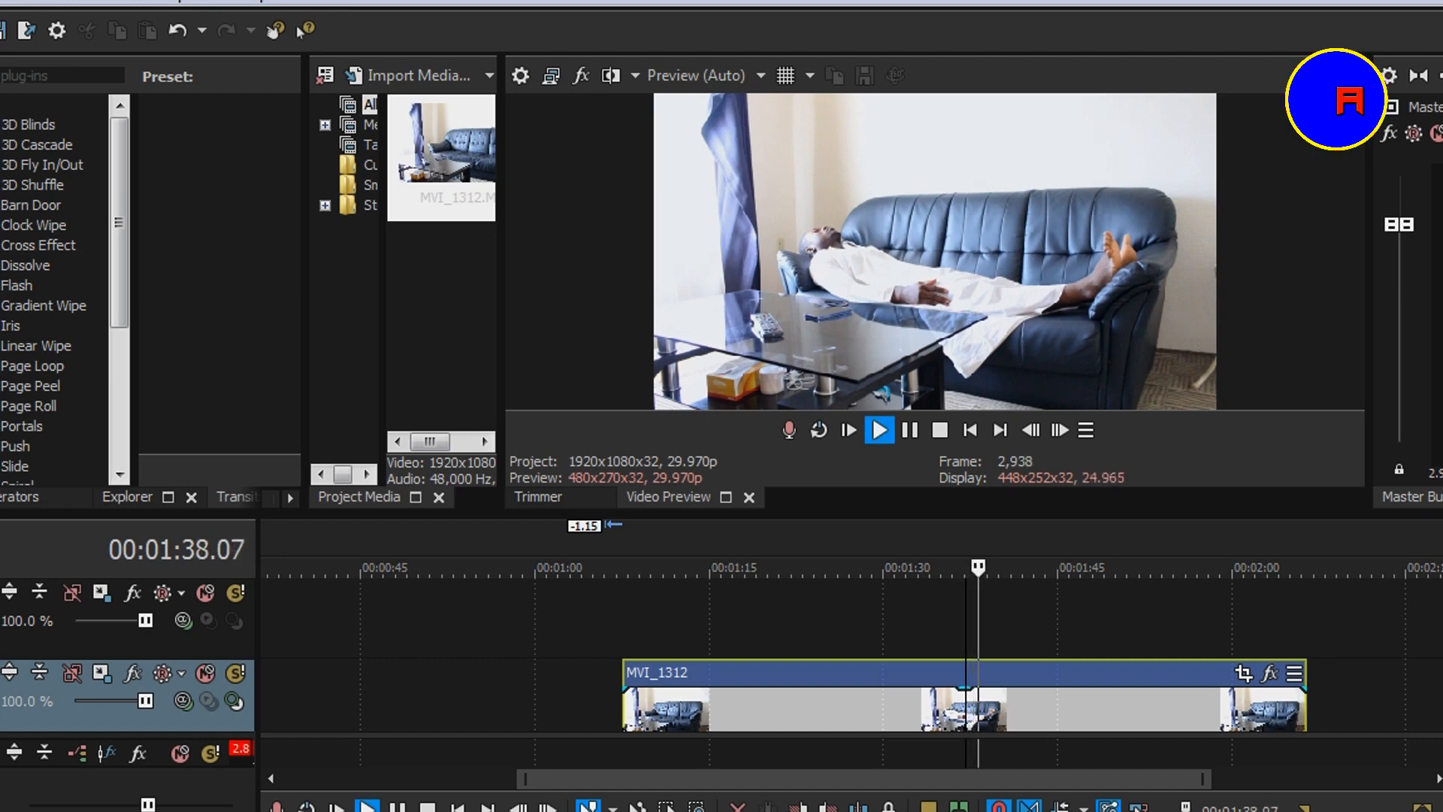
key(Return)
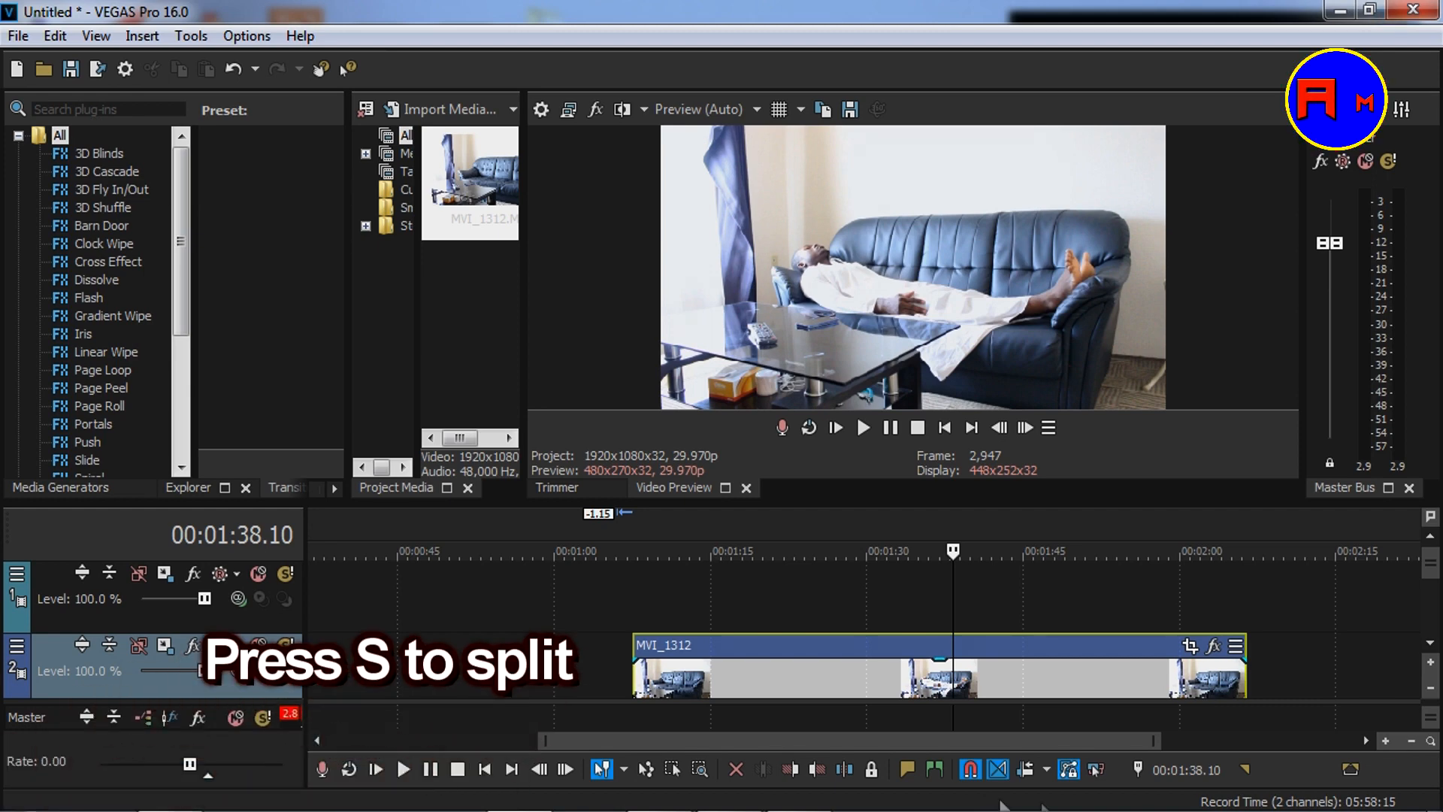
key(s)
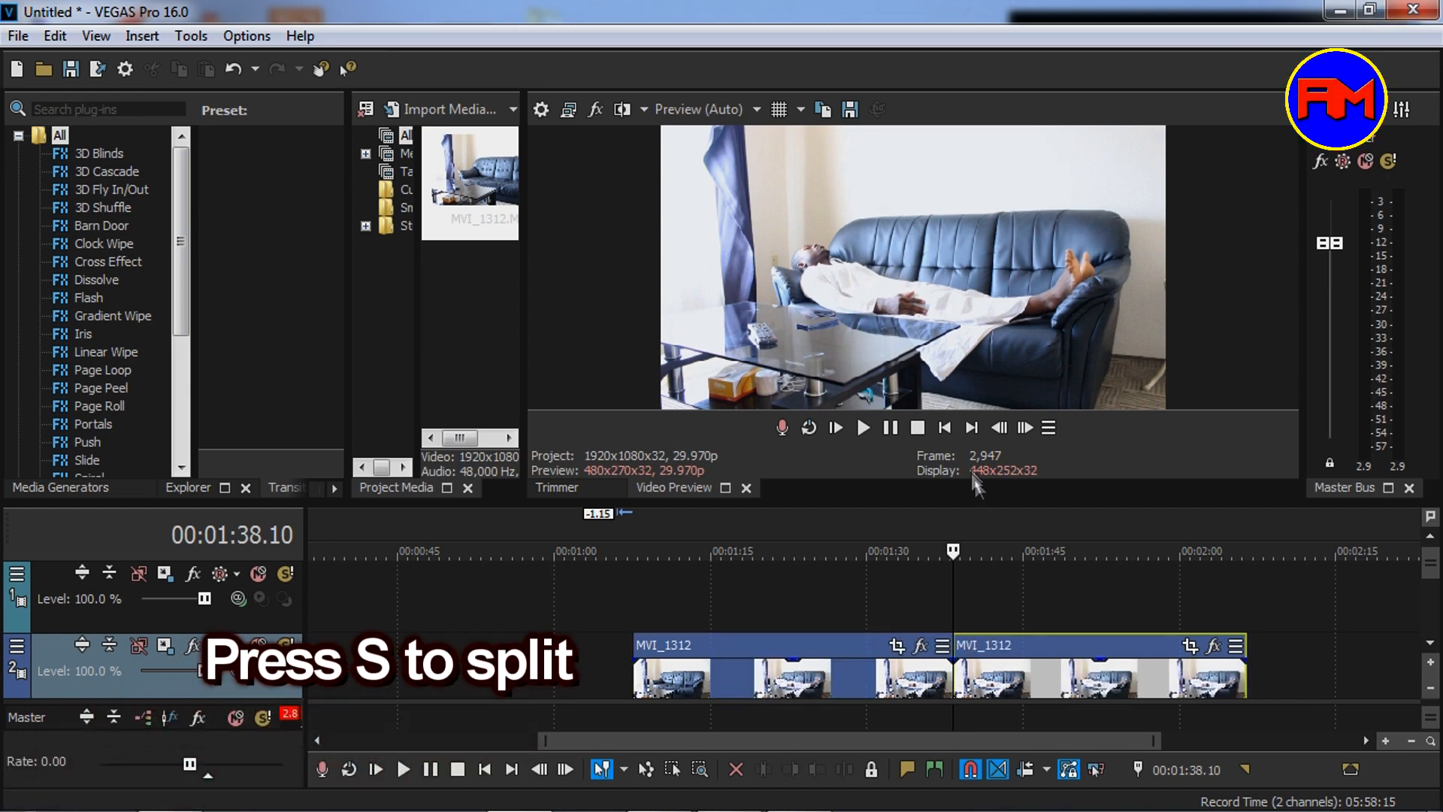
- Move the second part's video to the upper video track and its audio to a new audio track below
drag(975, 503, 977, 462)
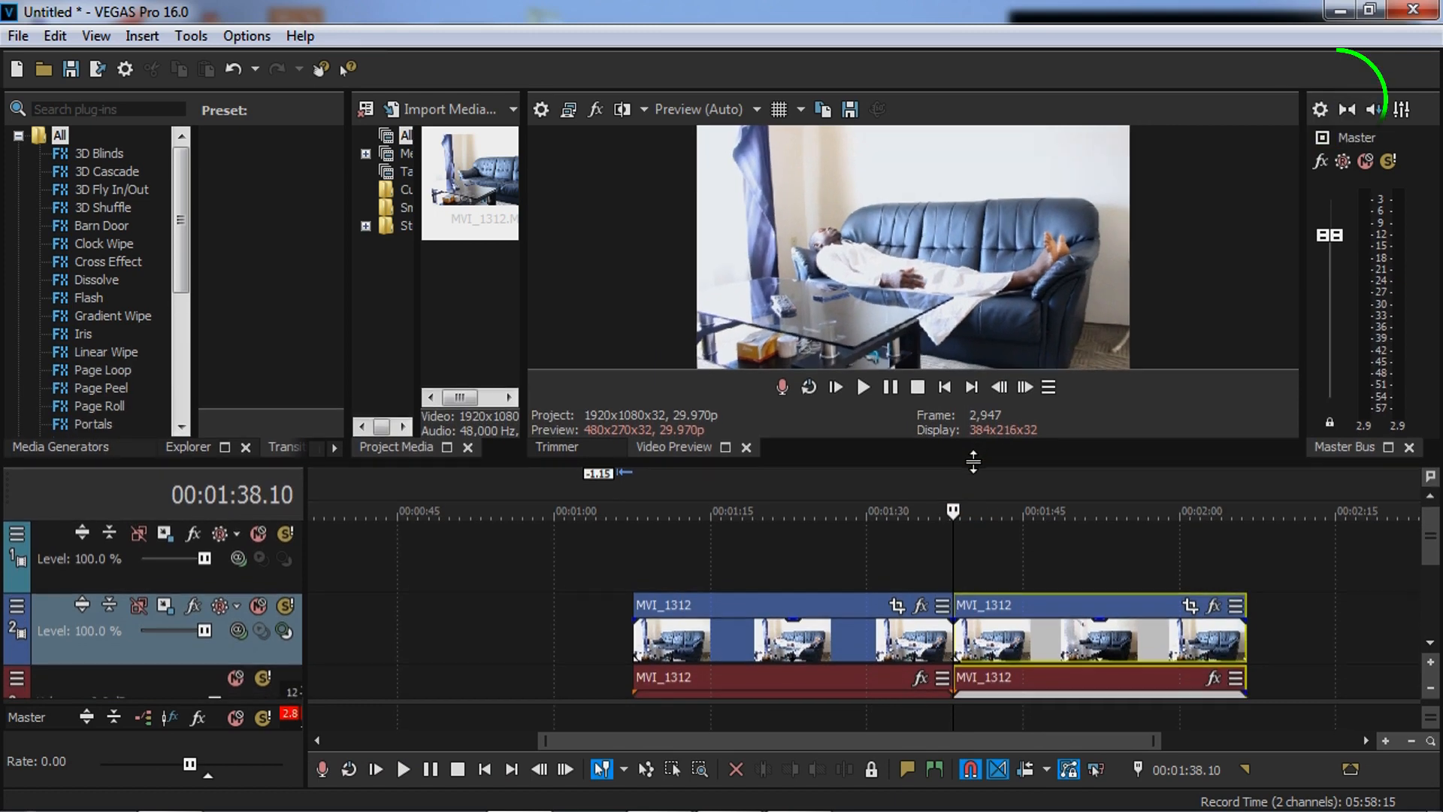
drag(1040, 637, 1043, 562)
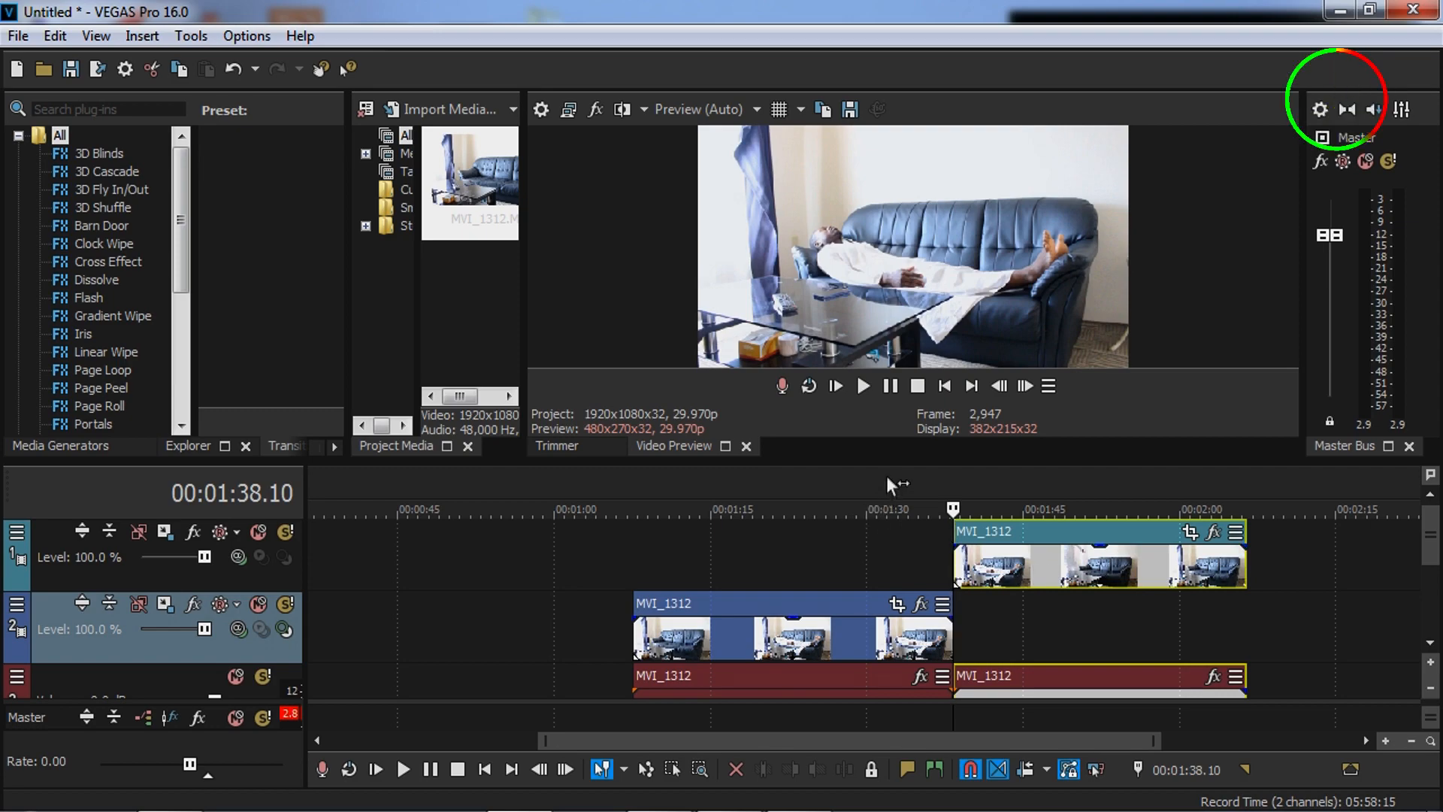
drag(887, 461, 887, 345)
drag(1017, 599, 1016, 648)
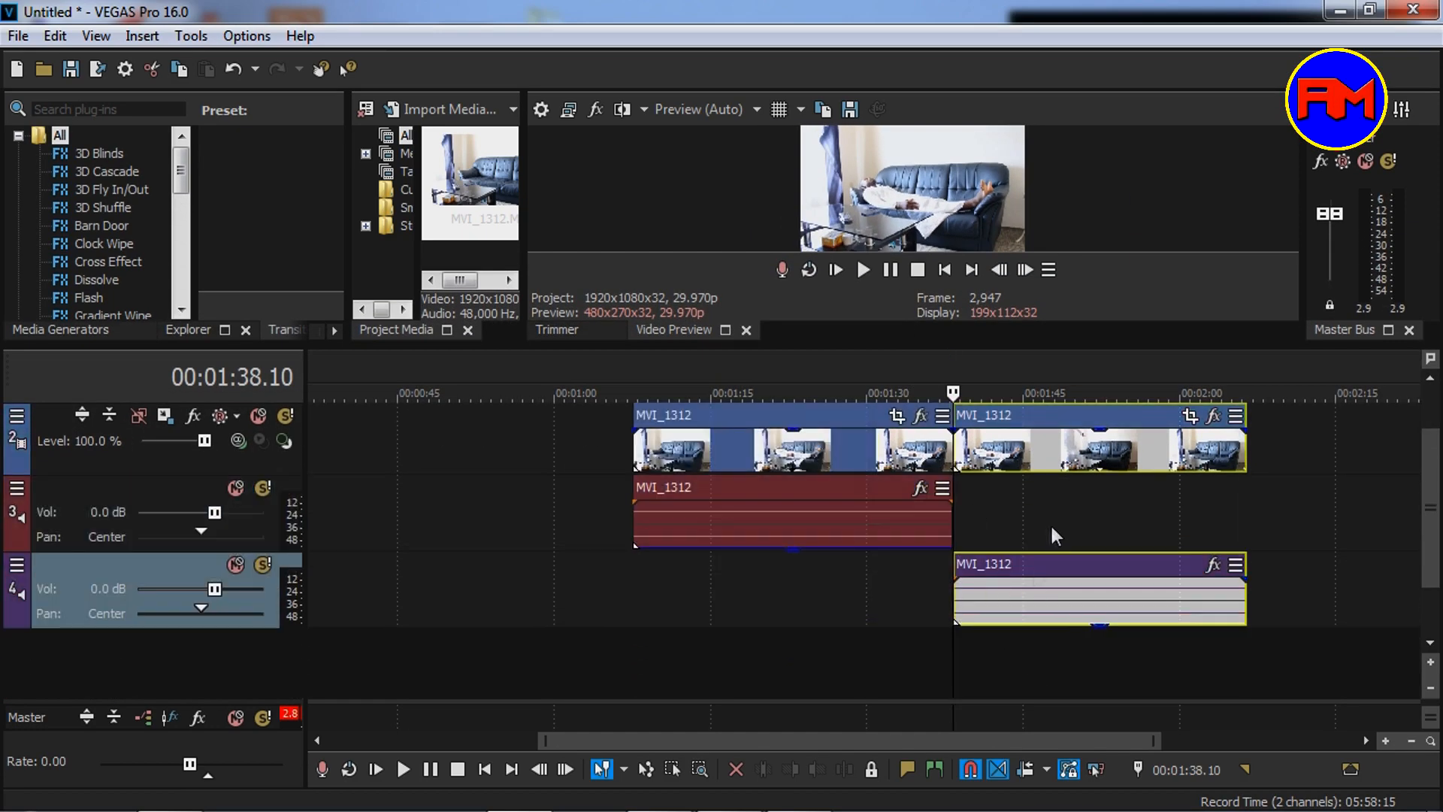
drag(1430, 508, 1430, 467)
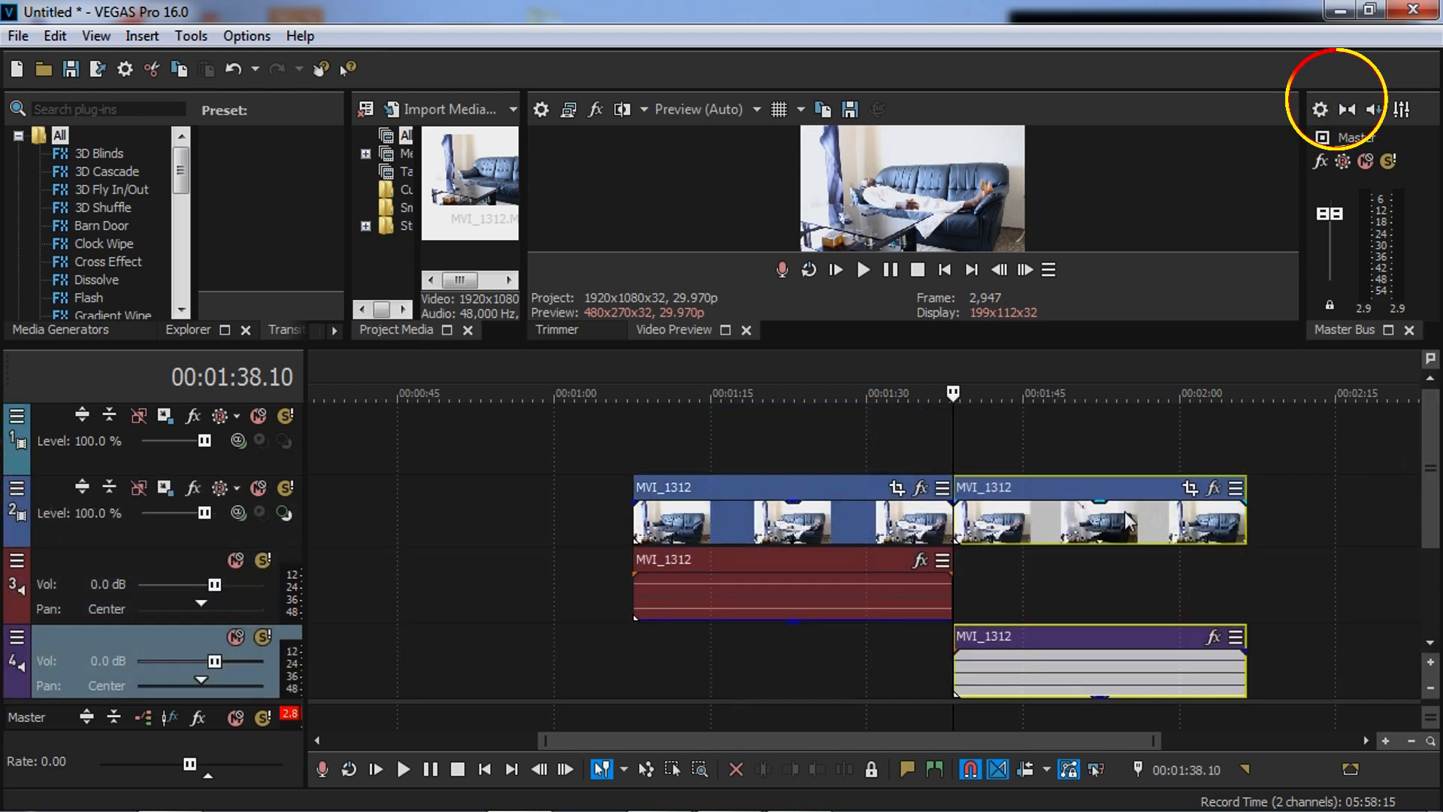
drag(1024, 518, 1022, 457)
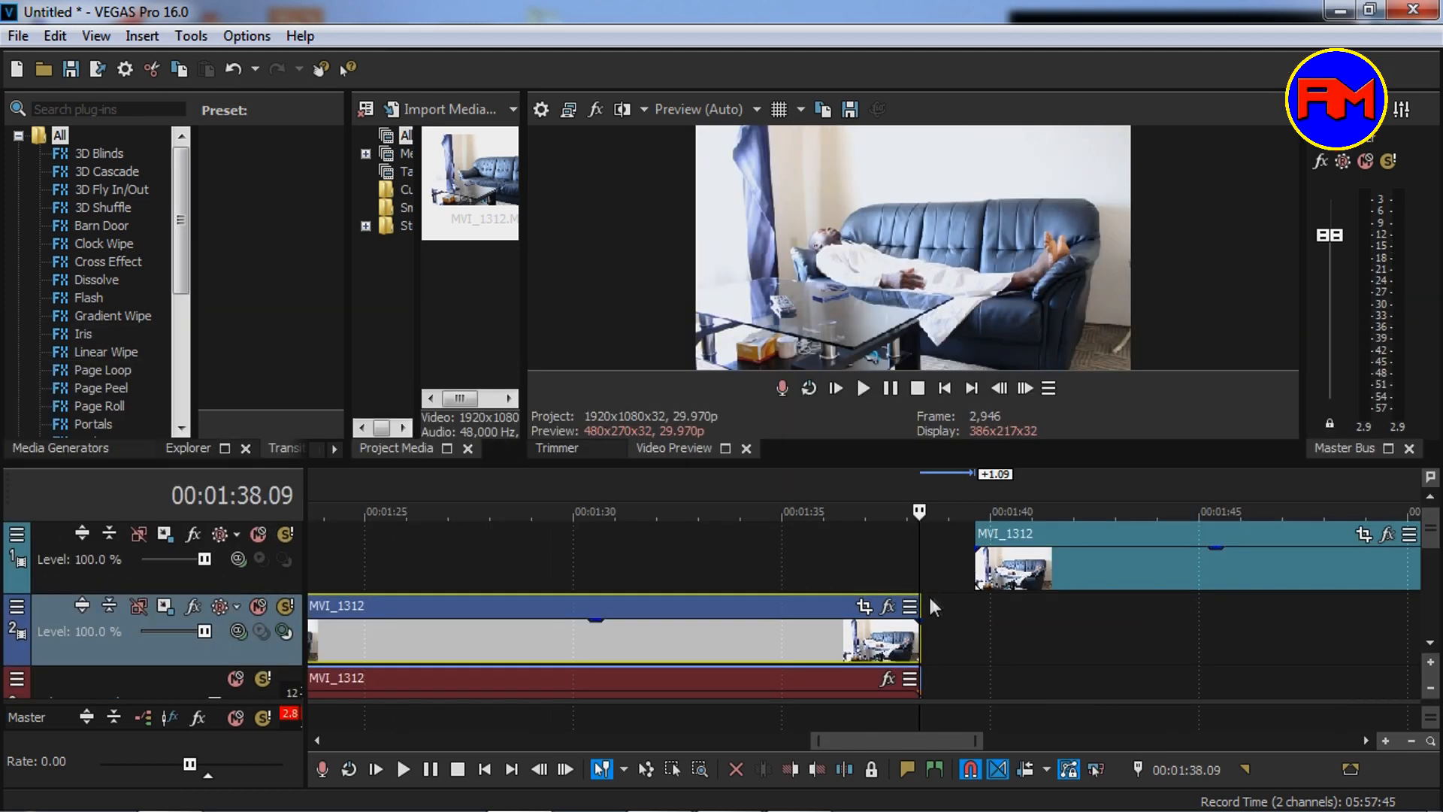
- Compare the lower clip's ending with the first frame of the upper clip and its playback
click(918, 640)
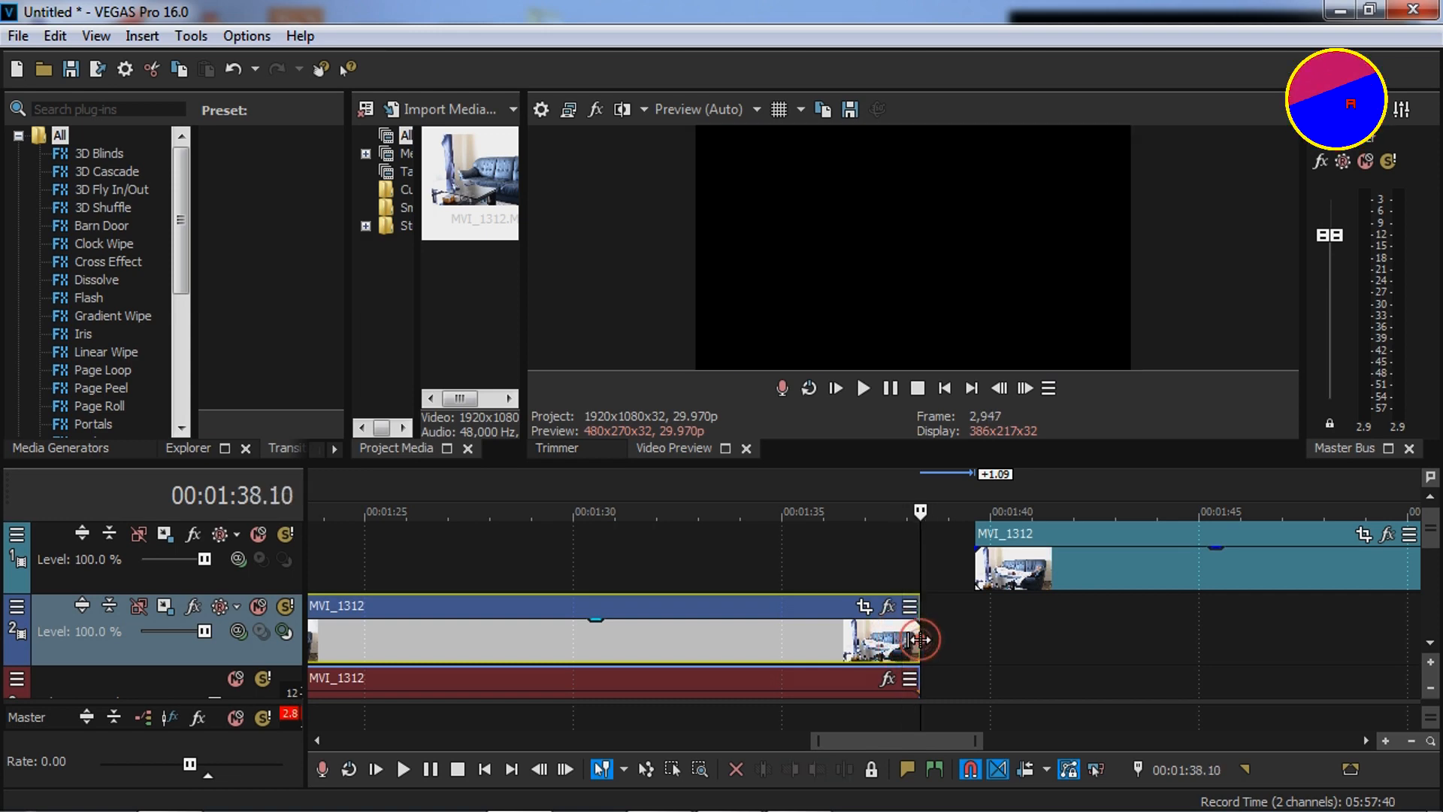
click(973, 569)
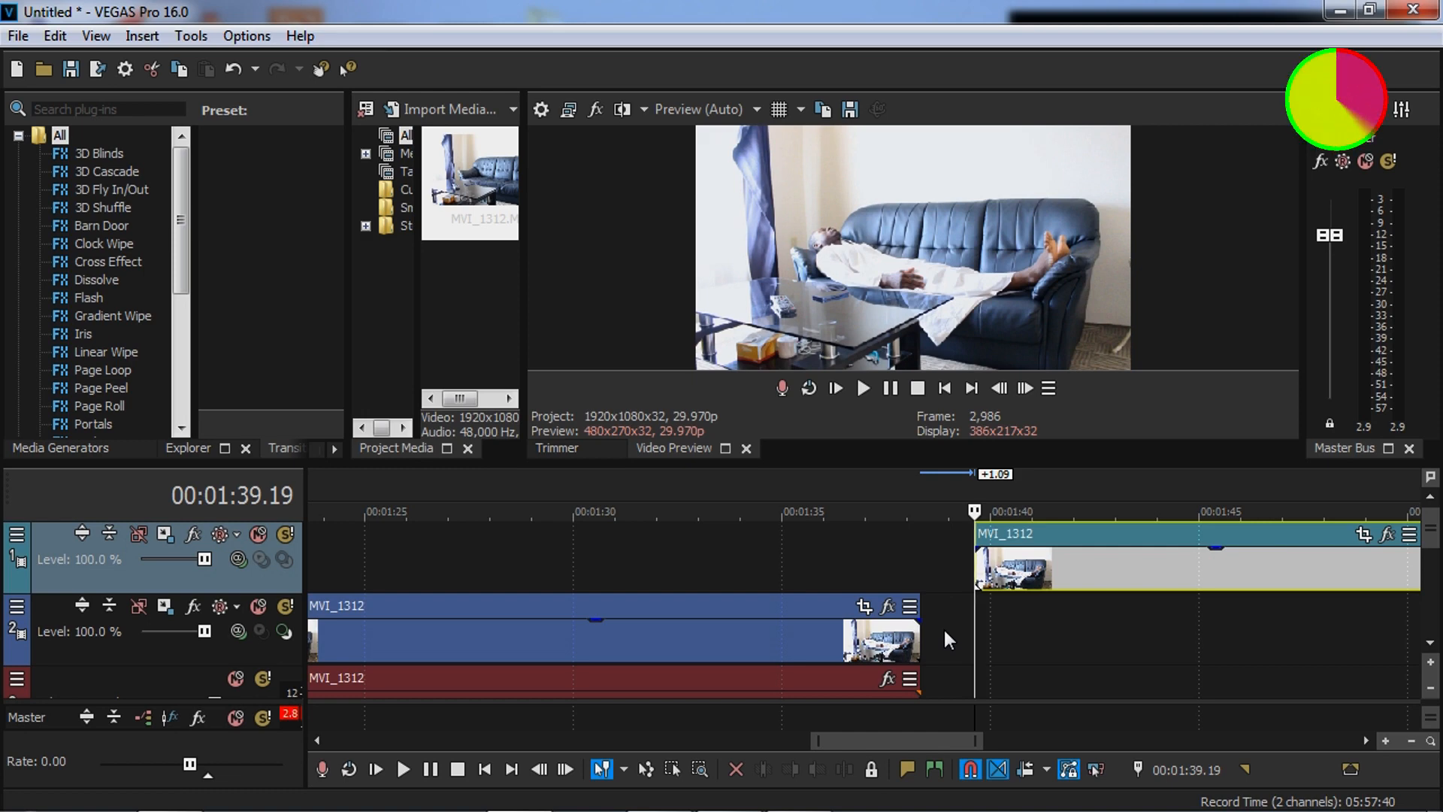
click(914, 642)
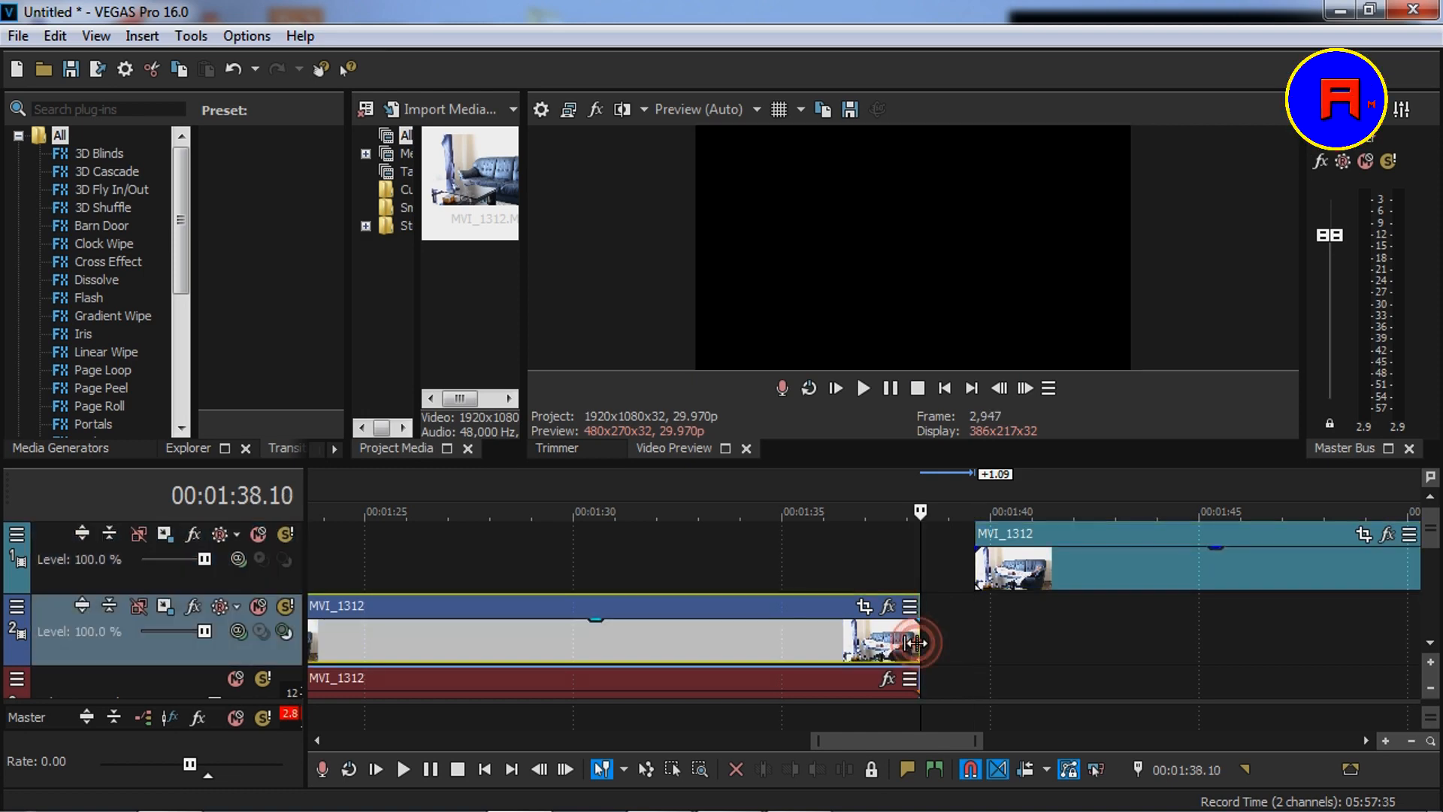
click(1119, 759)
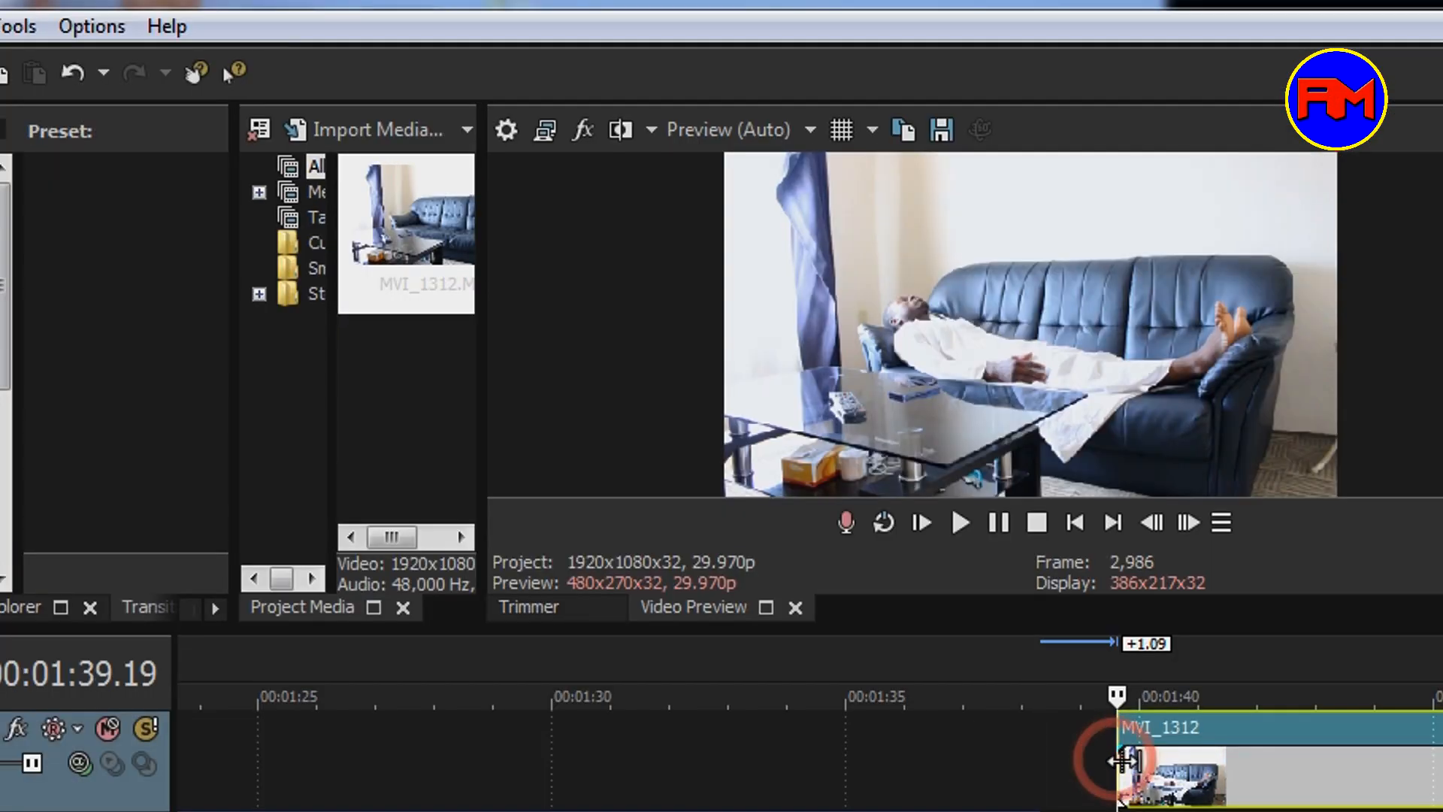
key(space)
key(space)
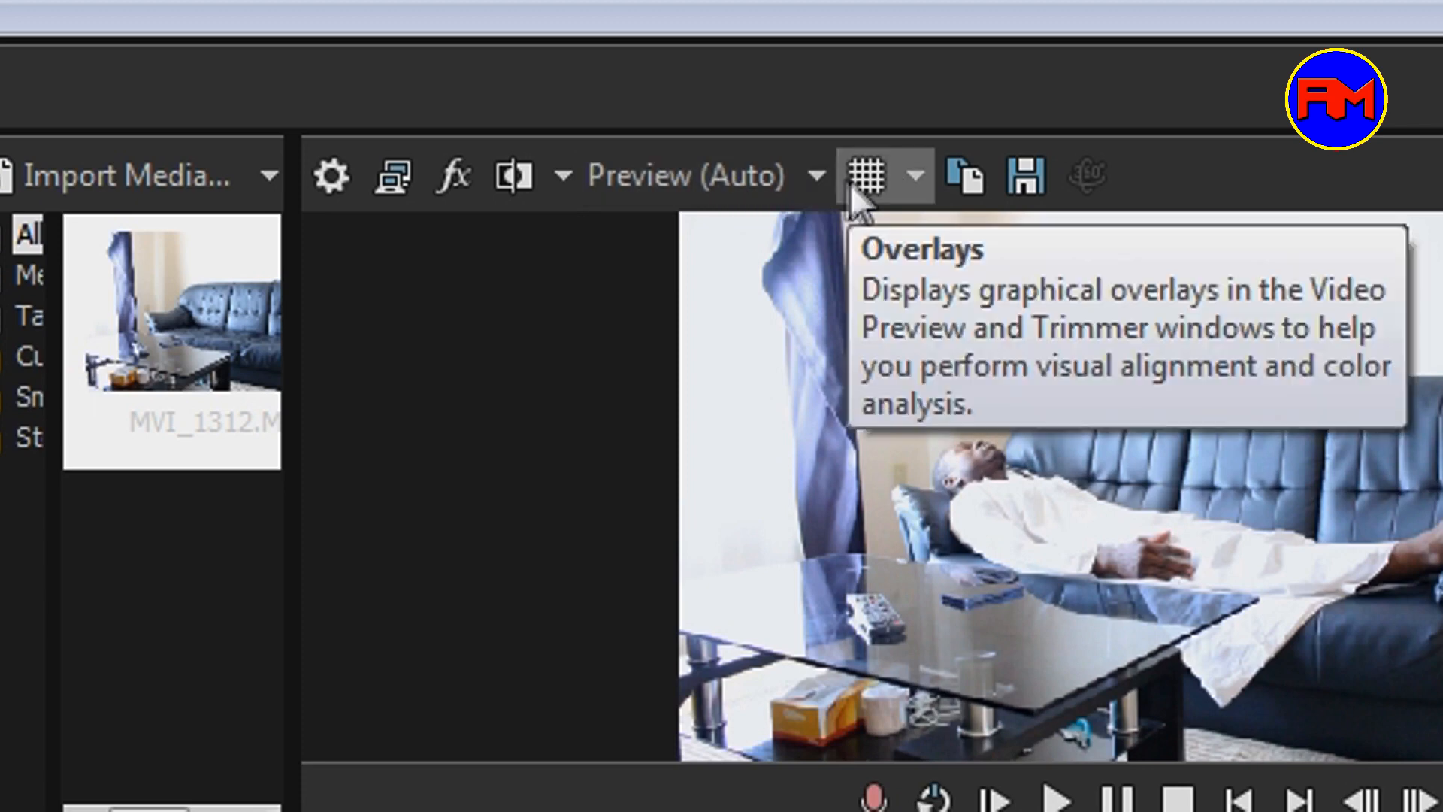
- Set the preview quality to Best (Full) and save the upper clip's first frame as a JPEG snapshot named Image10
click(819, 180)
mouse_move(736, 394)
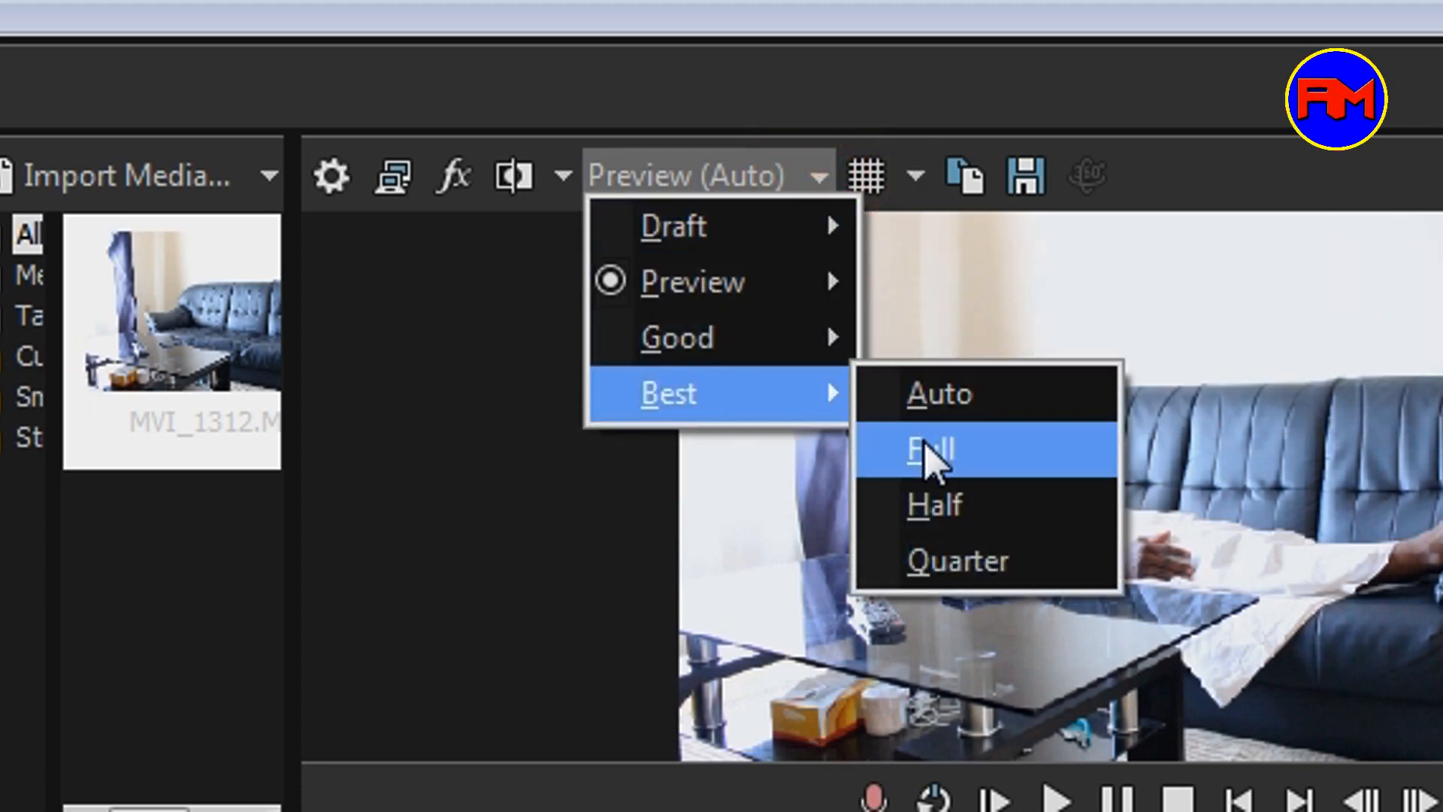
click(931, 451)
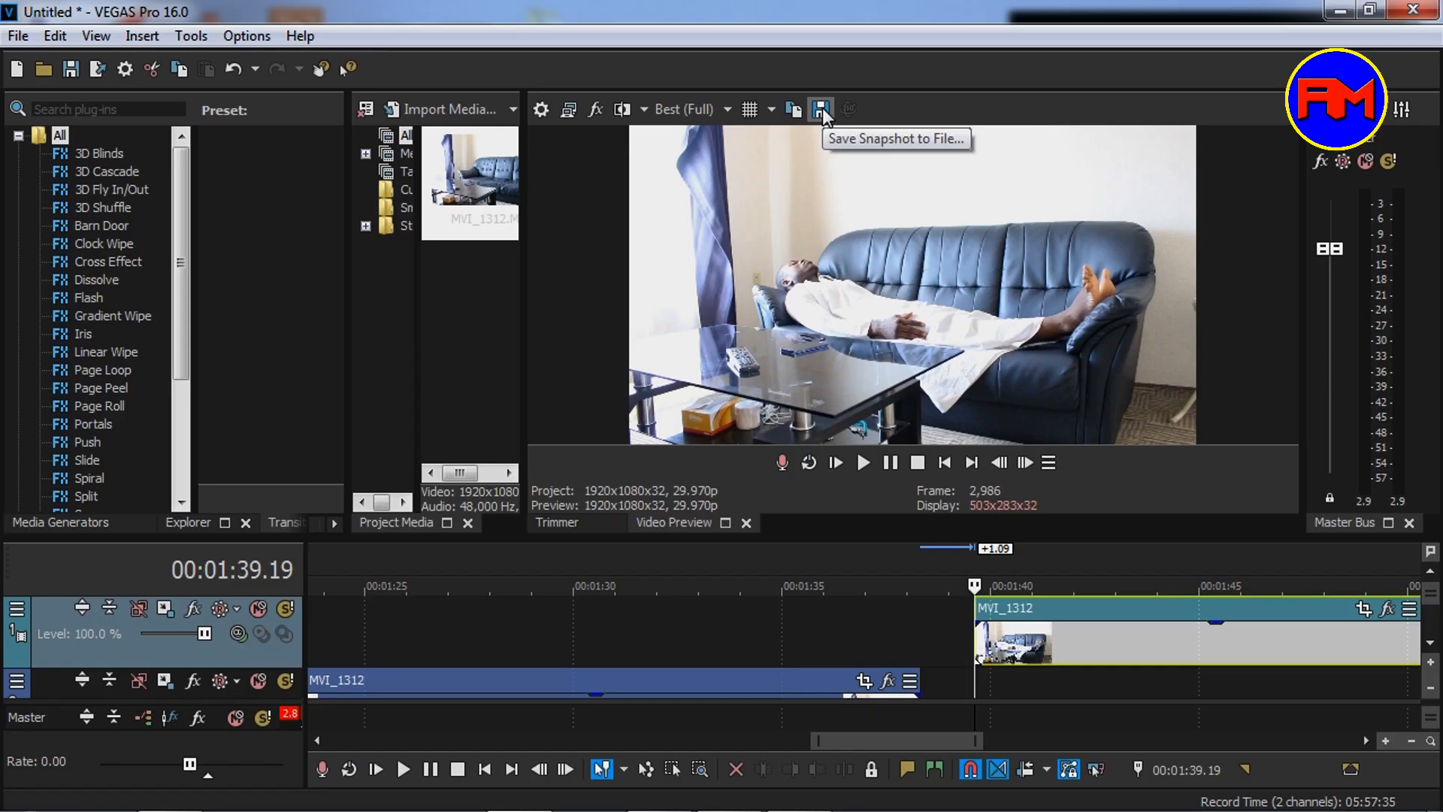
click(820, 111)
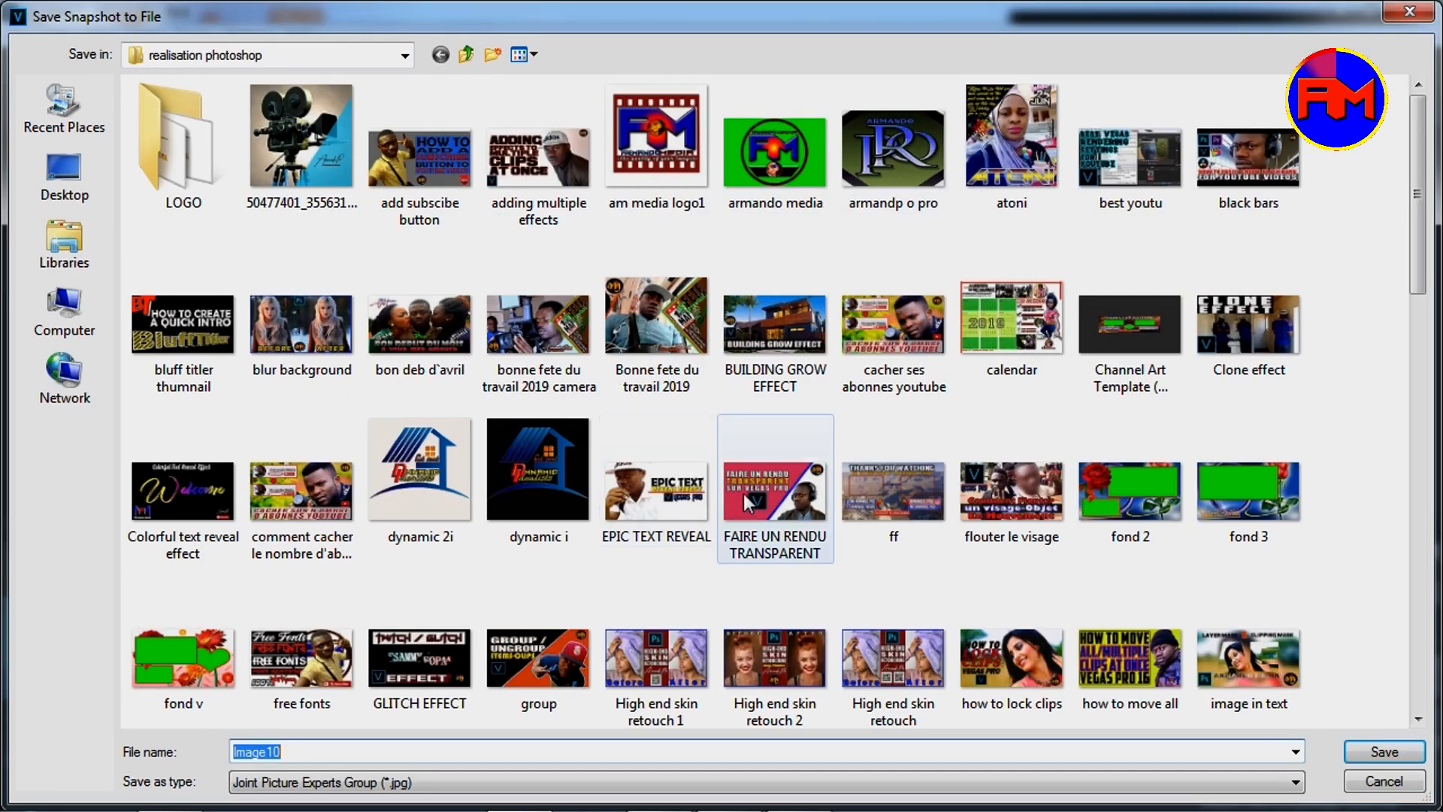
click(68, 174)
double_click(203, 156)
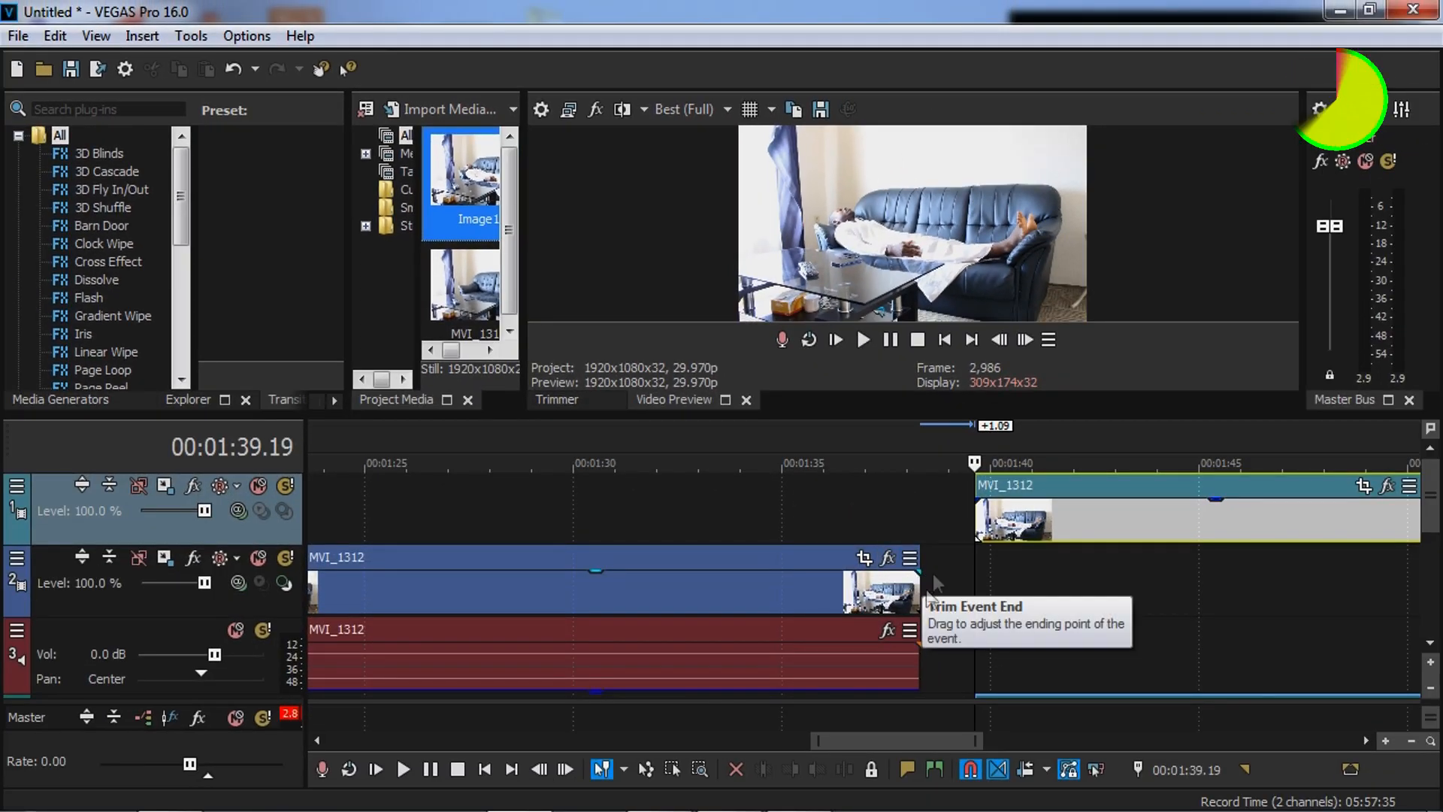
- Shift the upper clip away from the cut and insert a freeze frame in the lower clip at 00:01:38.09
click(915, 584)
drag(968, 549, 1041, 532)
click(912, 584)
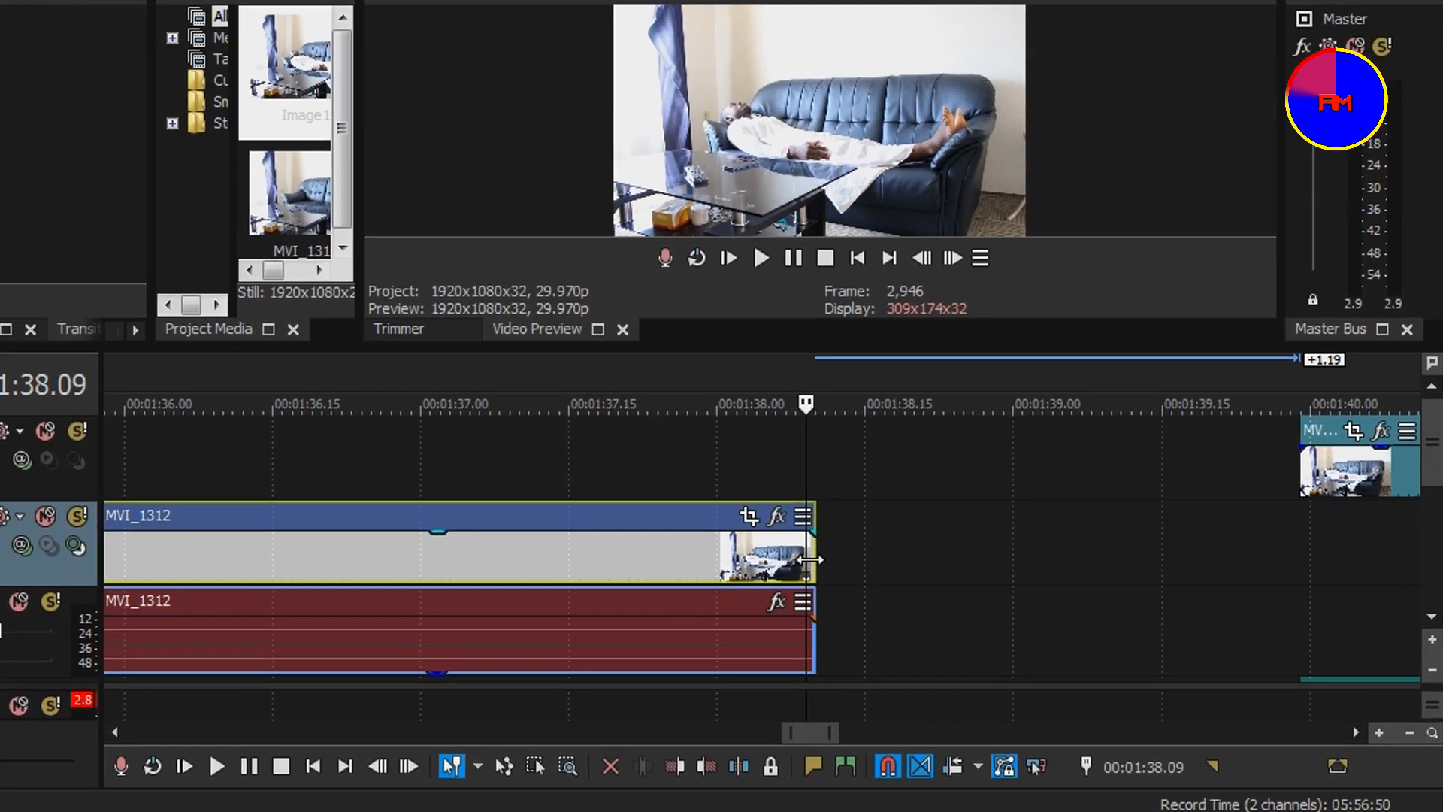
right_click(920, 593)
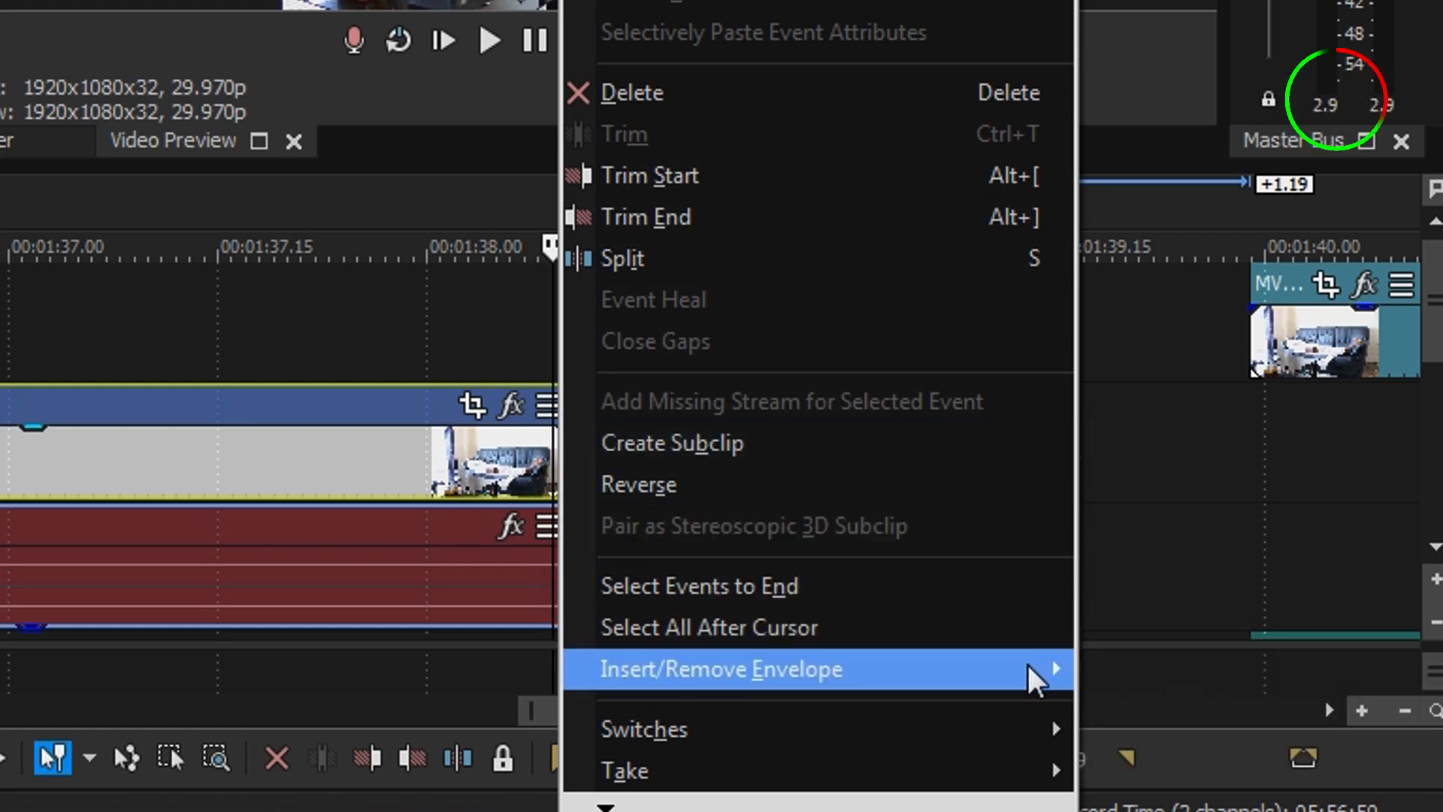
mouse_move(1056, 666)
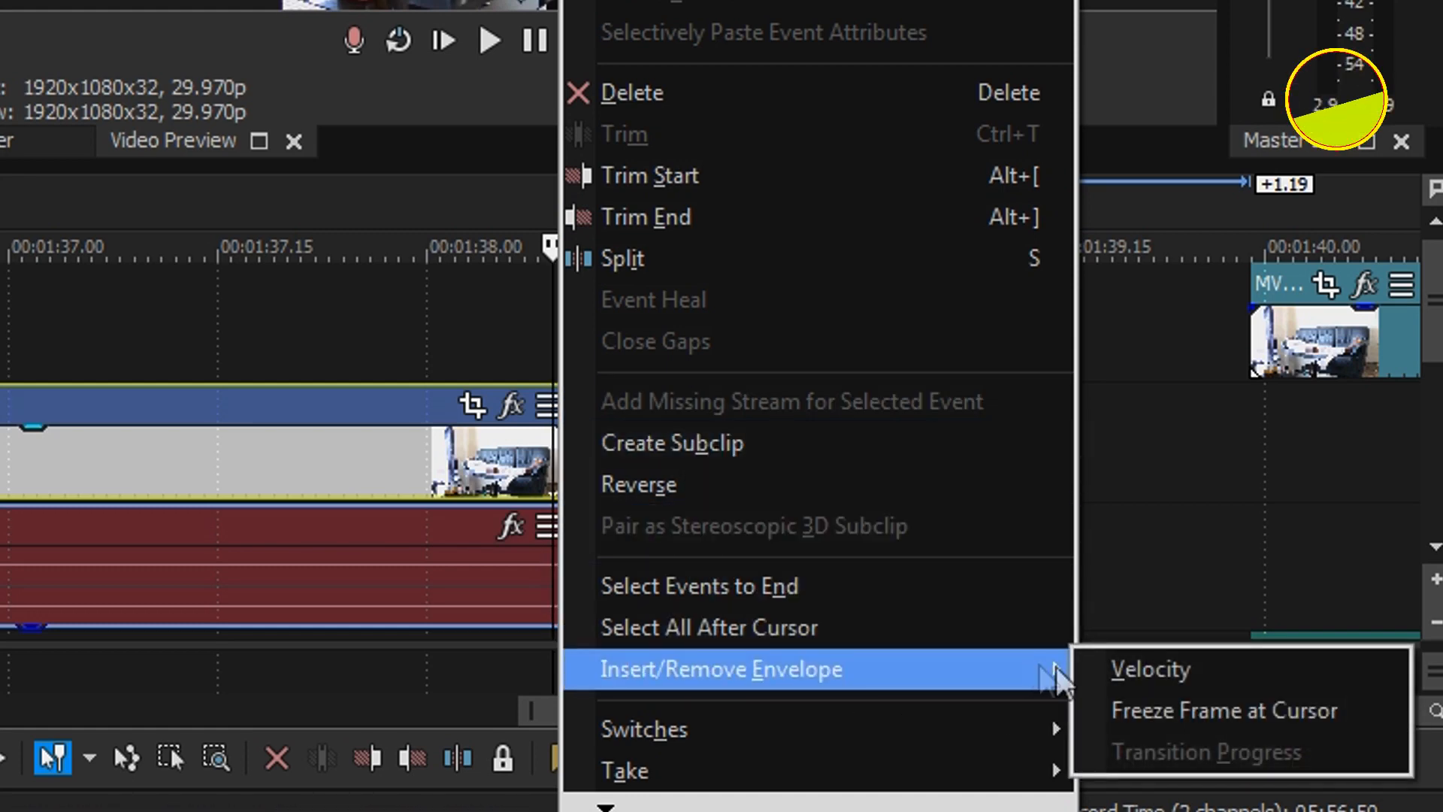
click(1130, 710)
- Extend the frozen lower clip until its end lines up with the end of the upper clip
scroll(579, 436, up, 6)
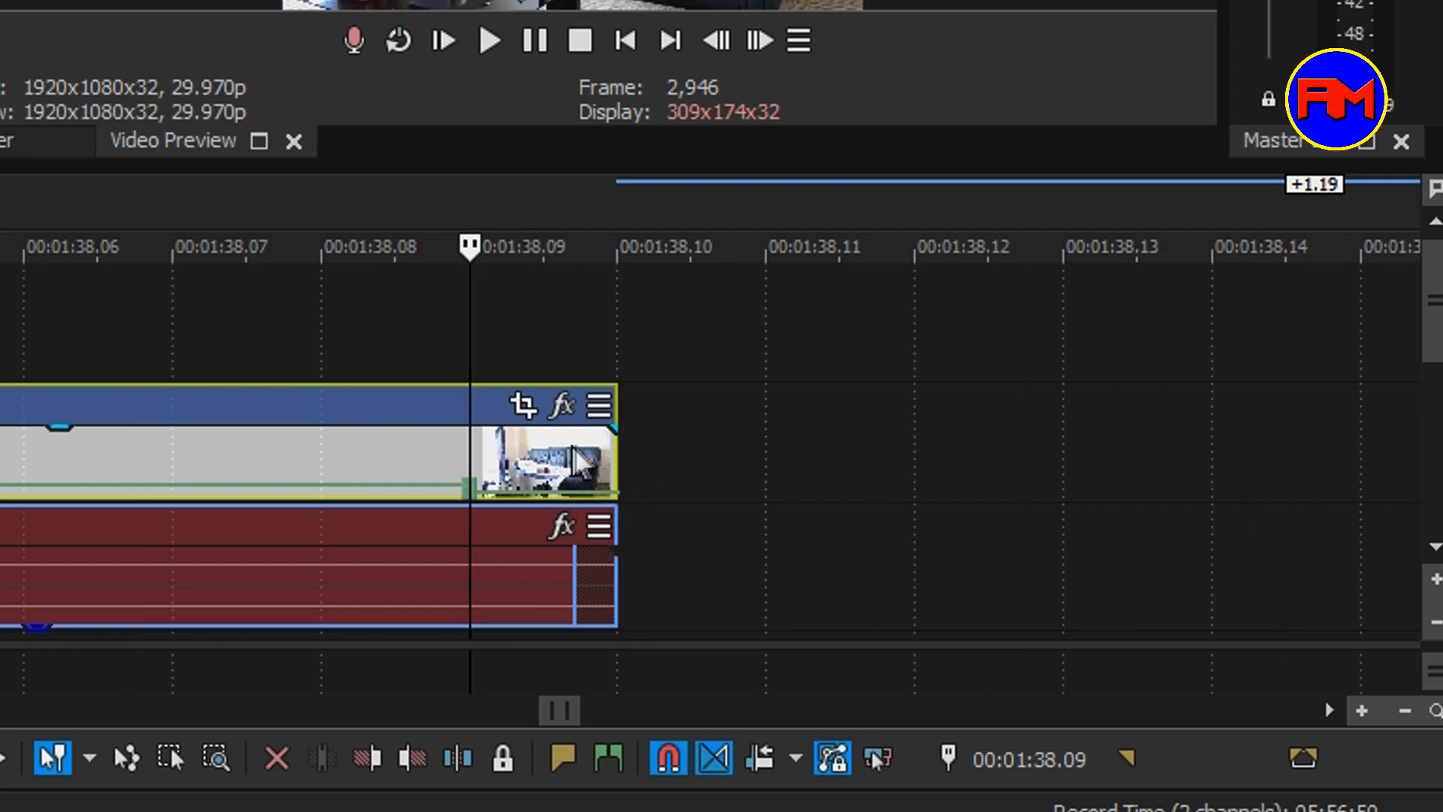
scroll(633, 454, down, 10)
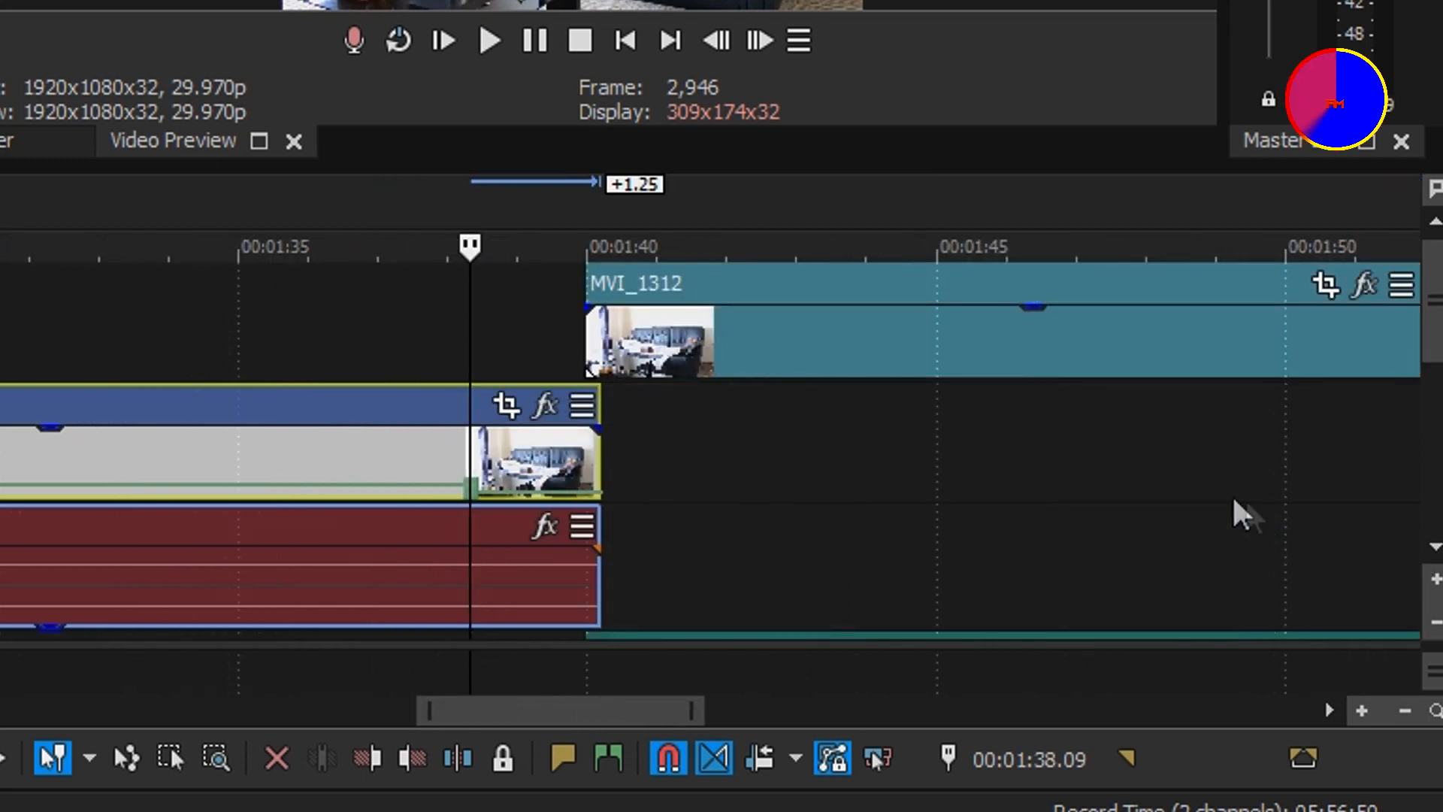
scroll(741, 442, down, 5)
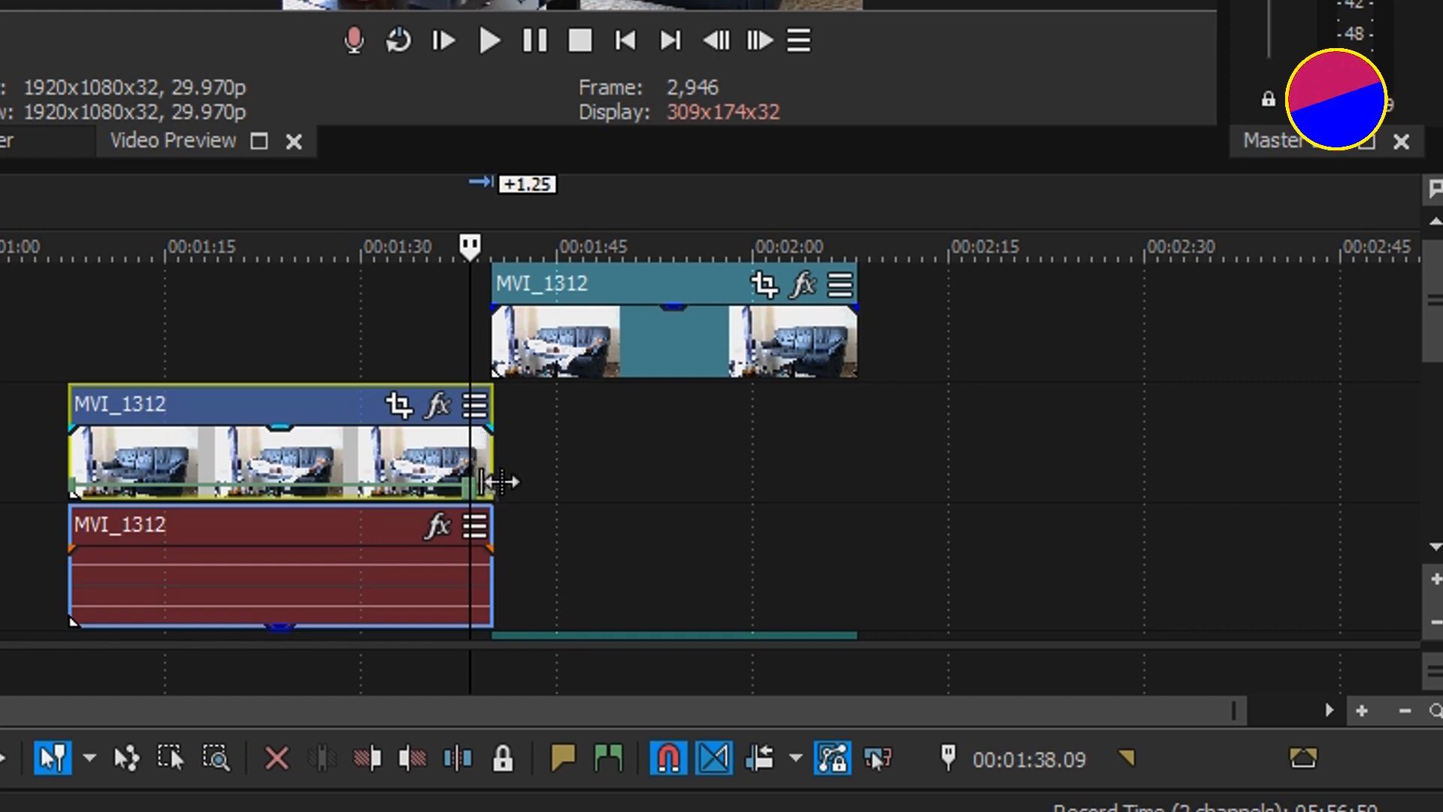
drag(496, 468, 869, 520)
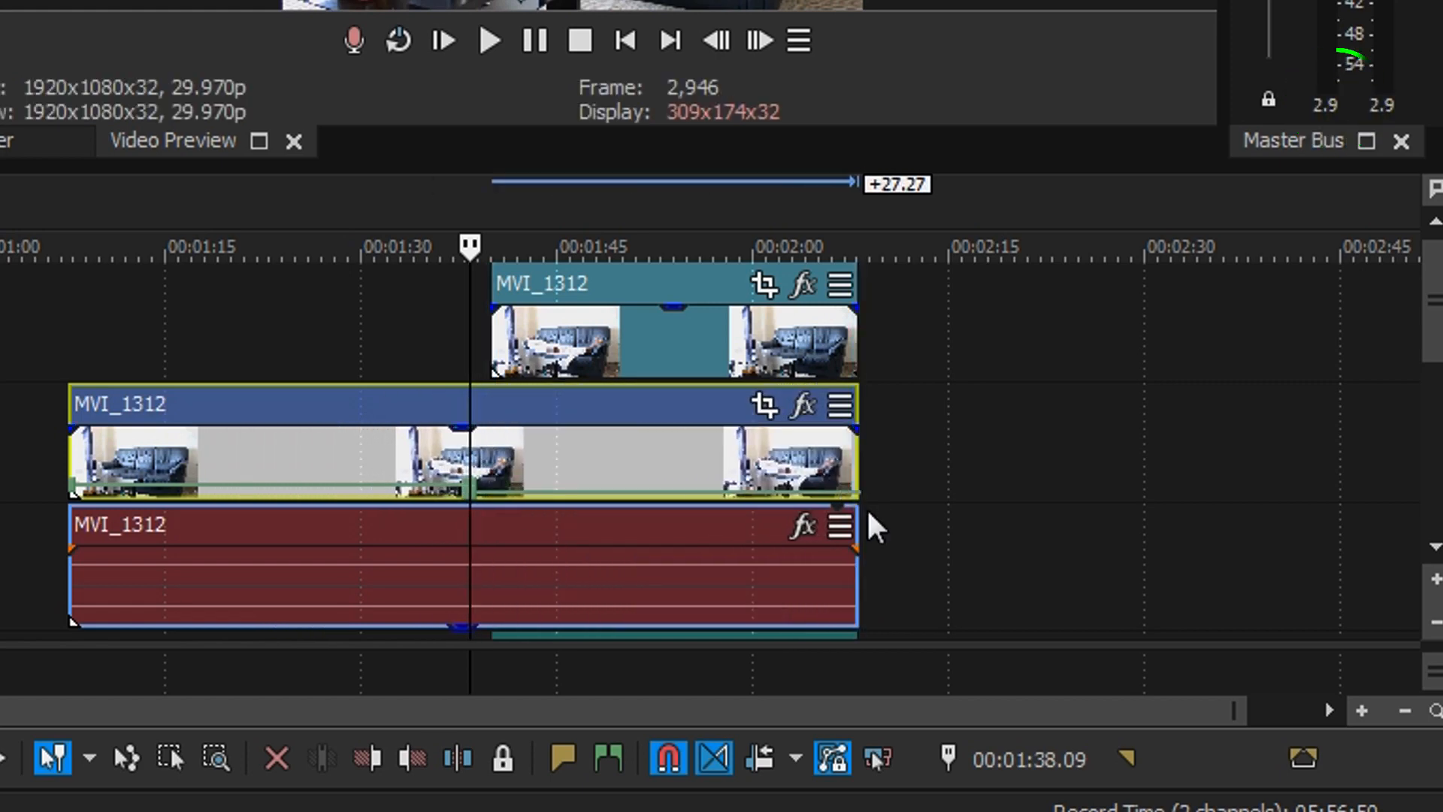
- Align the upper clip's start with the freeze point at 00:01:38.09 and insert a marker named "point" there
click(537, 324)
drag(565, 342, 546, 342)
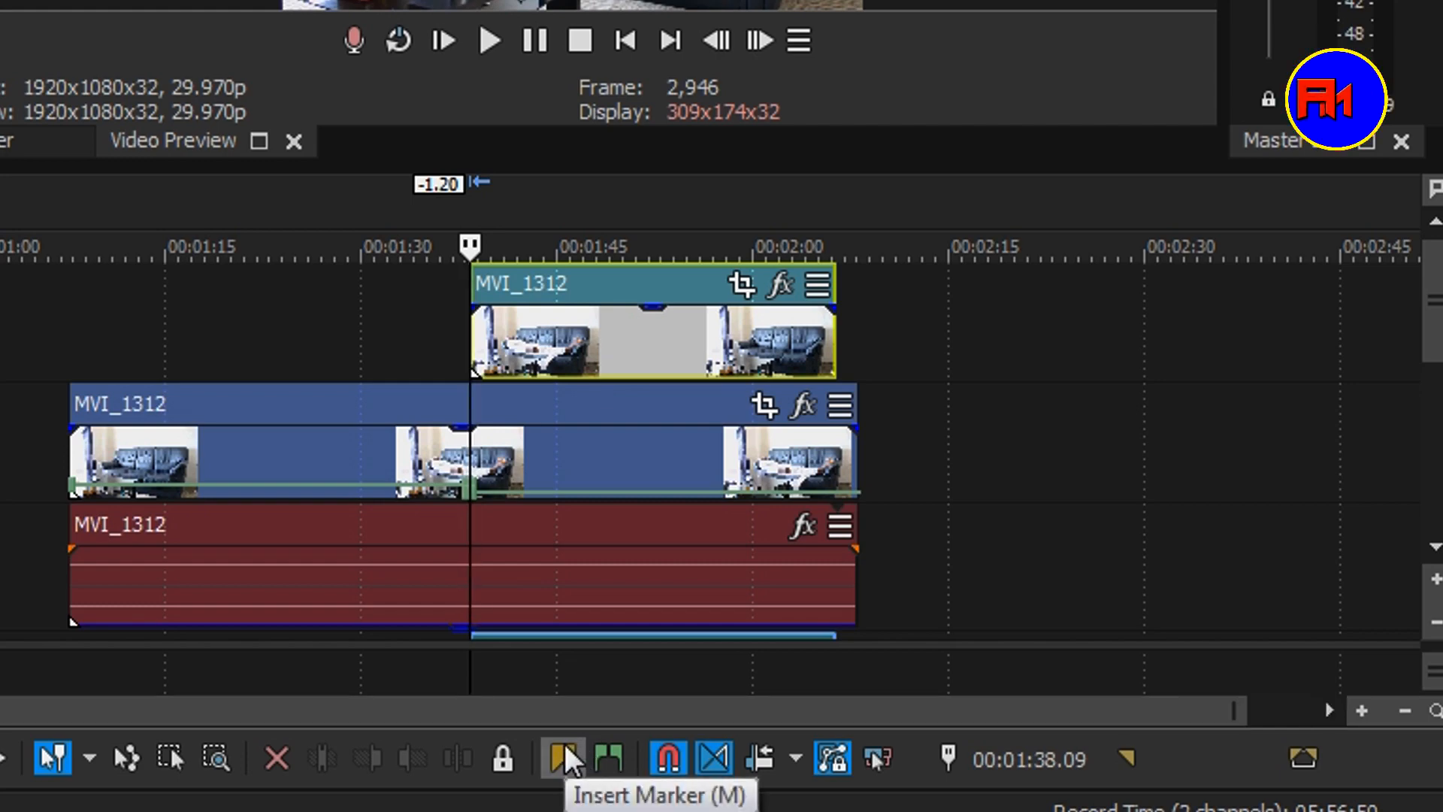
key(m)
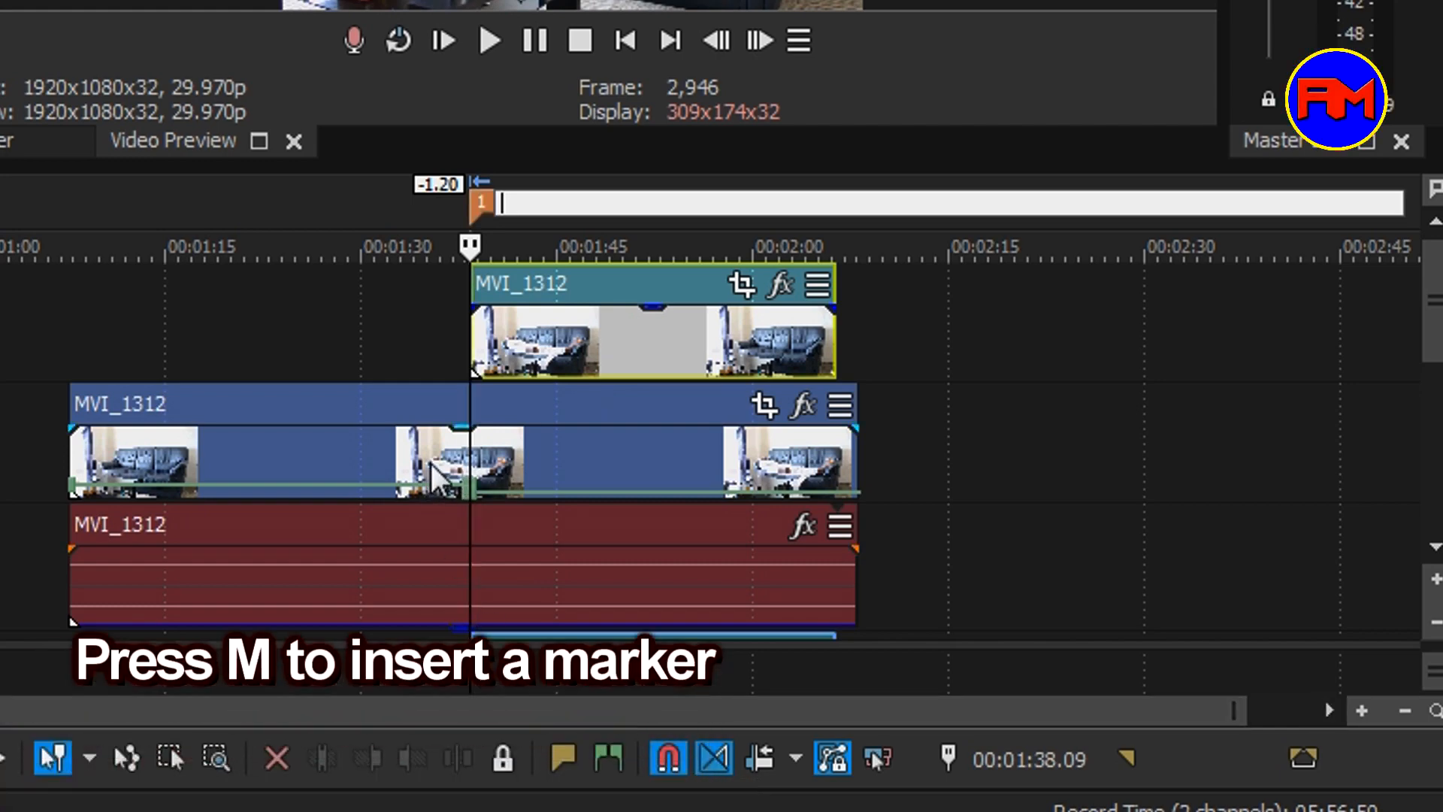
text(point)
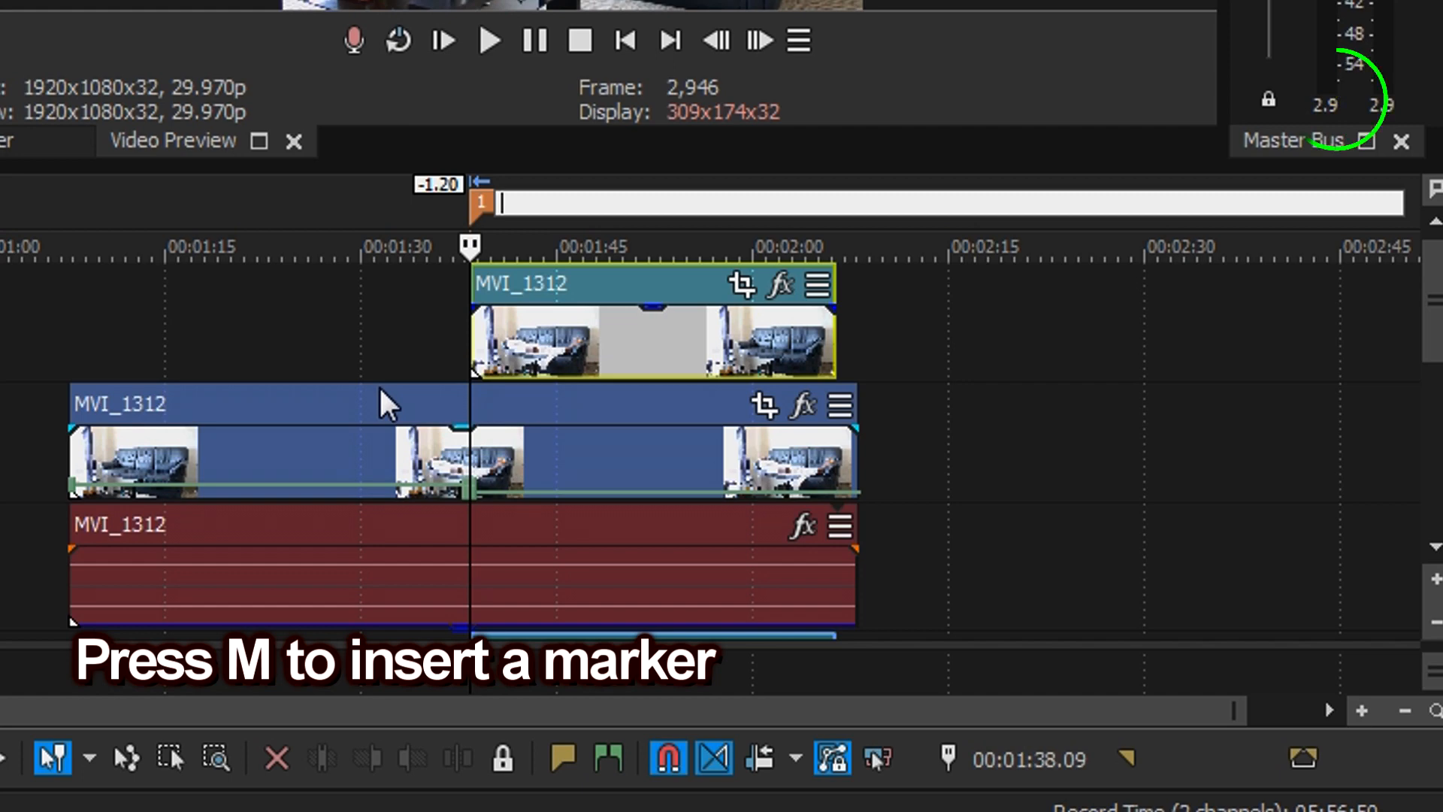
key(Return)
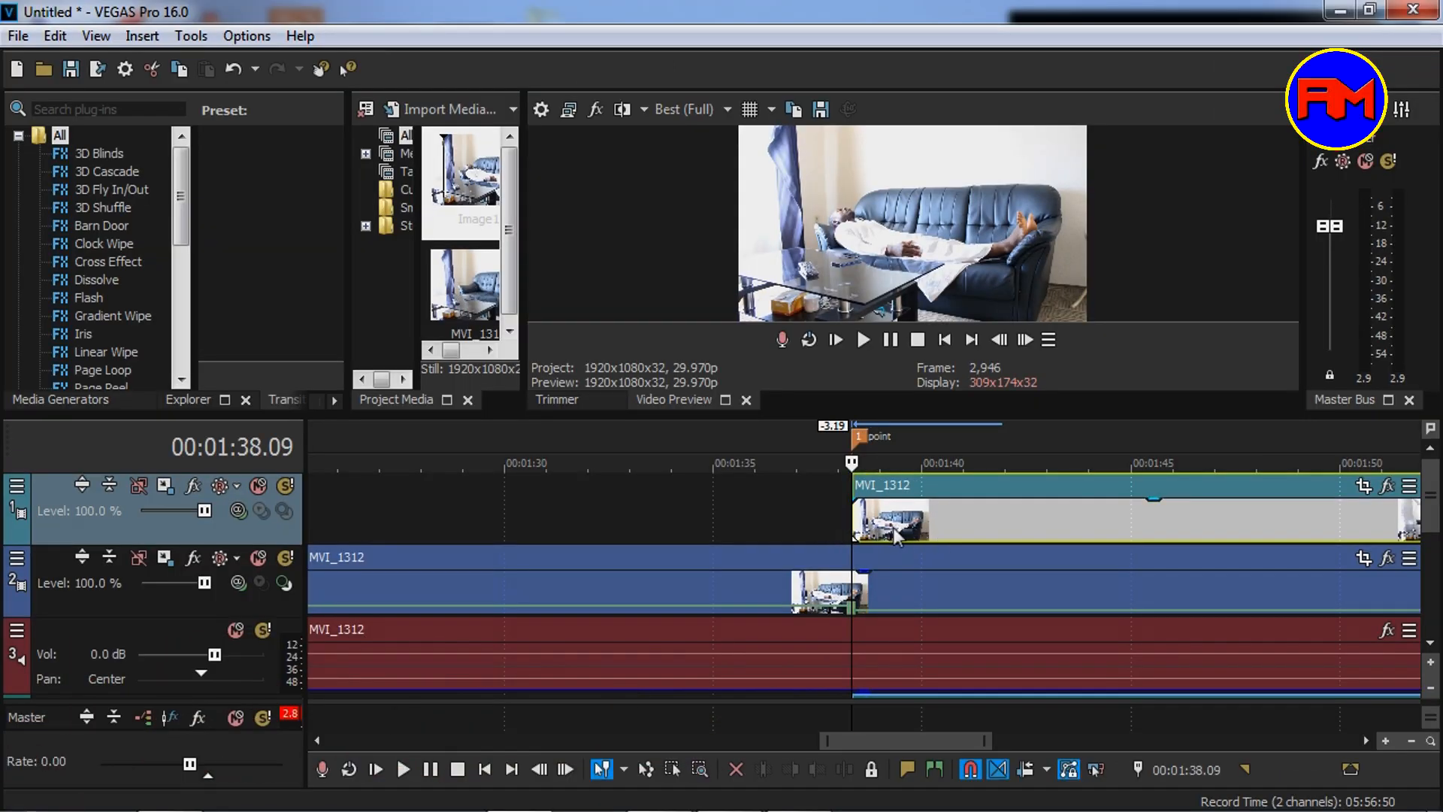
mouse_move(905, 529)
mouse_down()
mouse_move(1085, 517)
mouse_move(801, 502)
mouse_move(963, 520)
mouse_move(909, 529)
mouse_up()
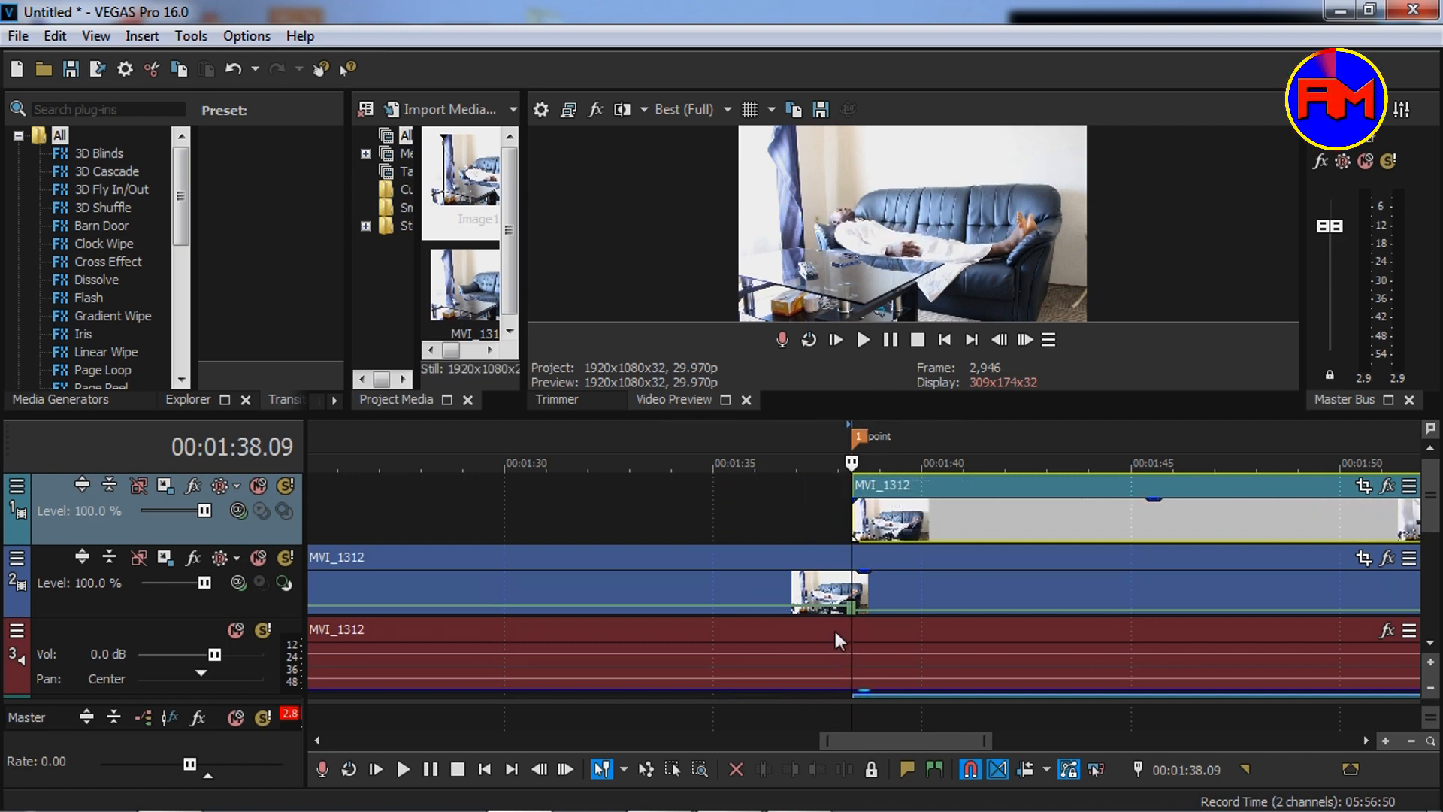
- Play the layered clips from 00:01:37.13 across the "point" marker in an enlarged preview
click(815, 522)
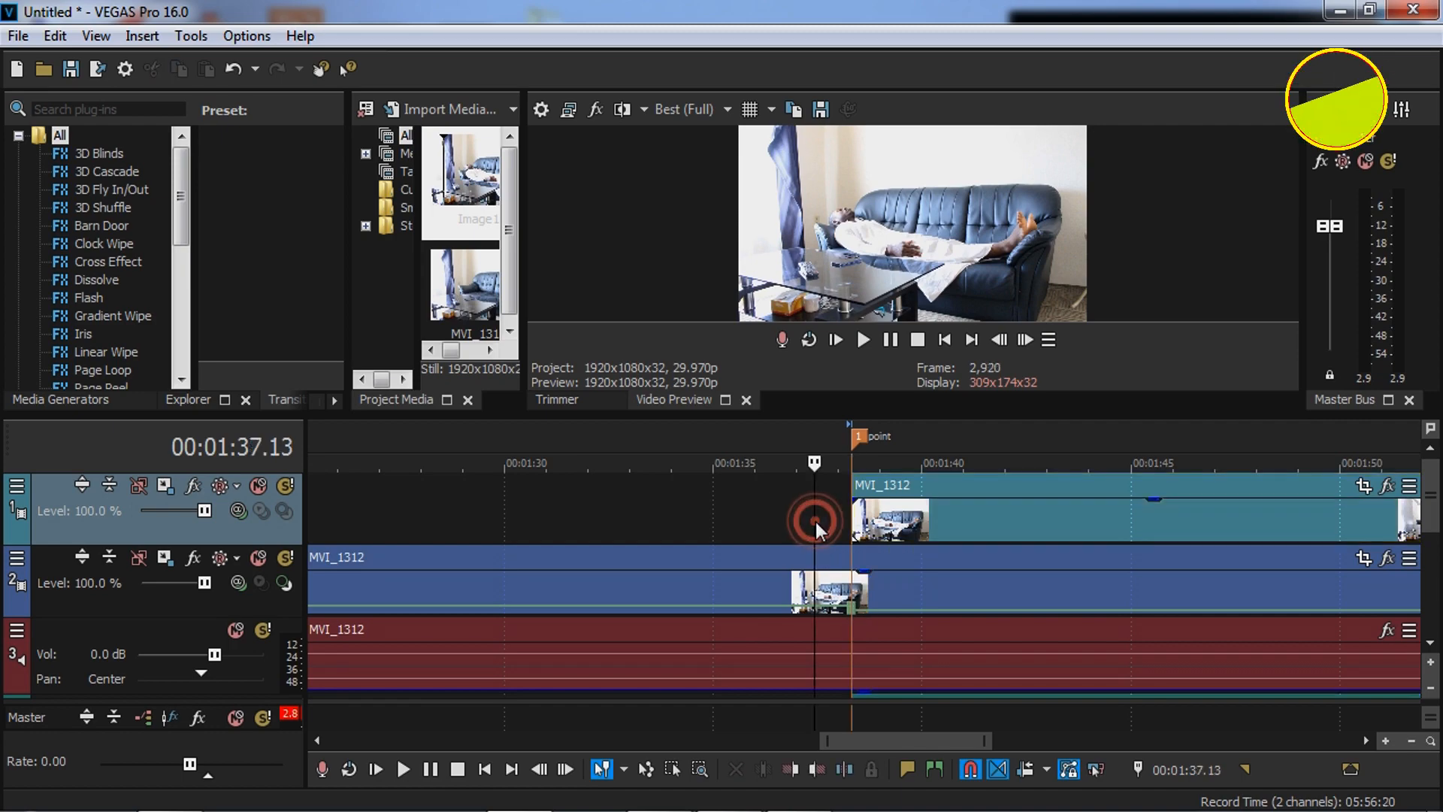
drag(902, 419, 902, 503)
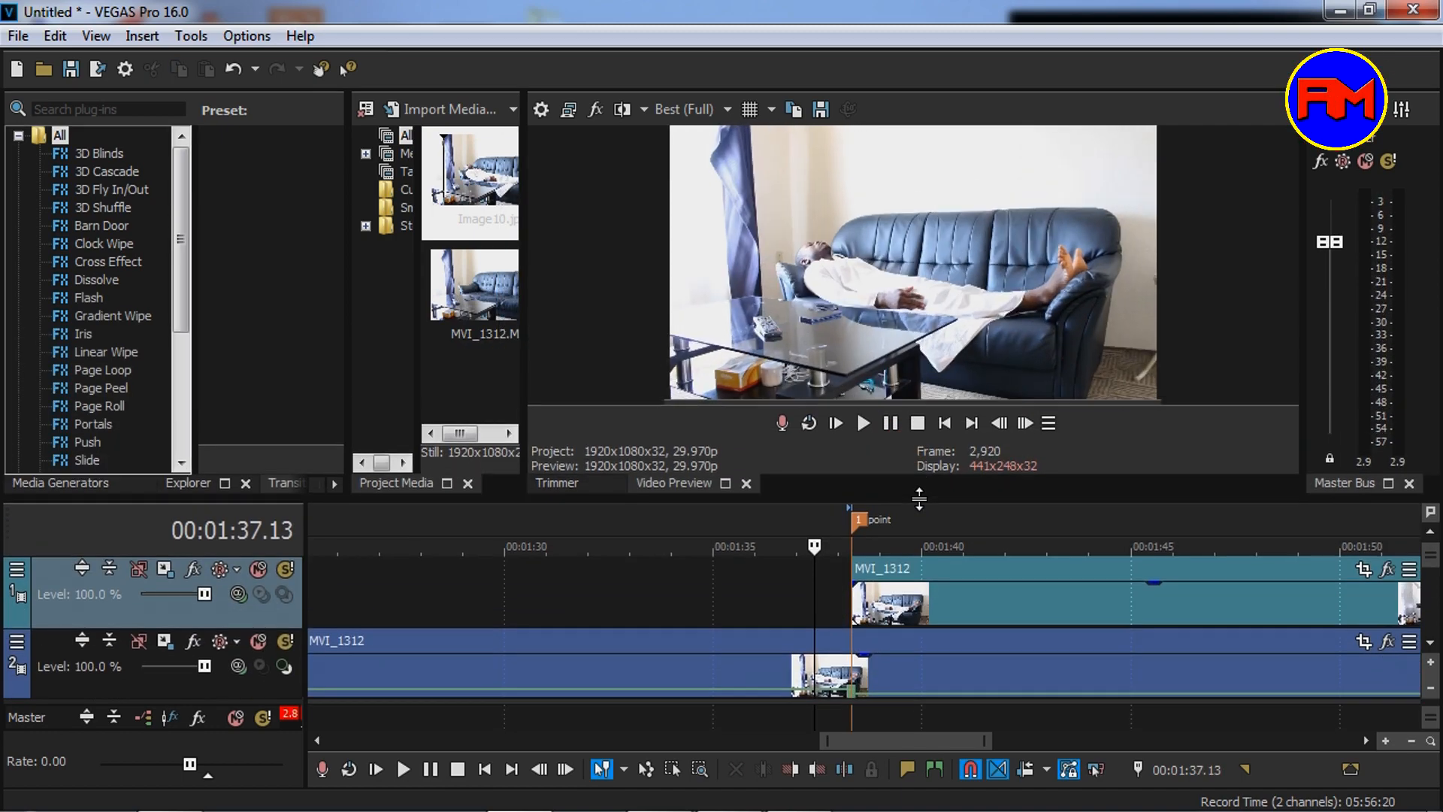
key(space)
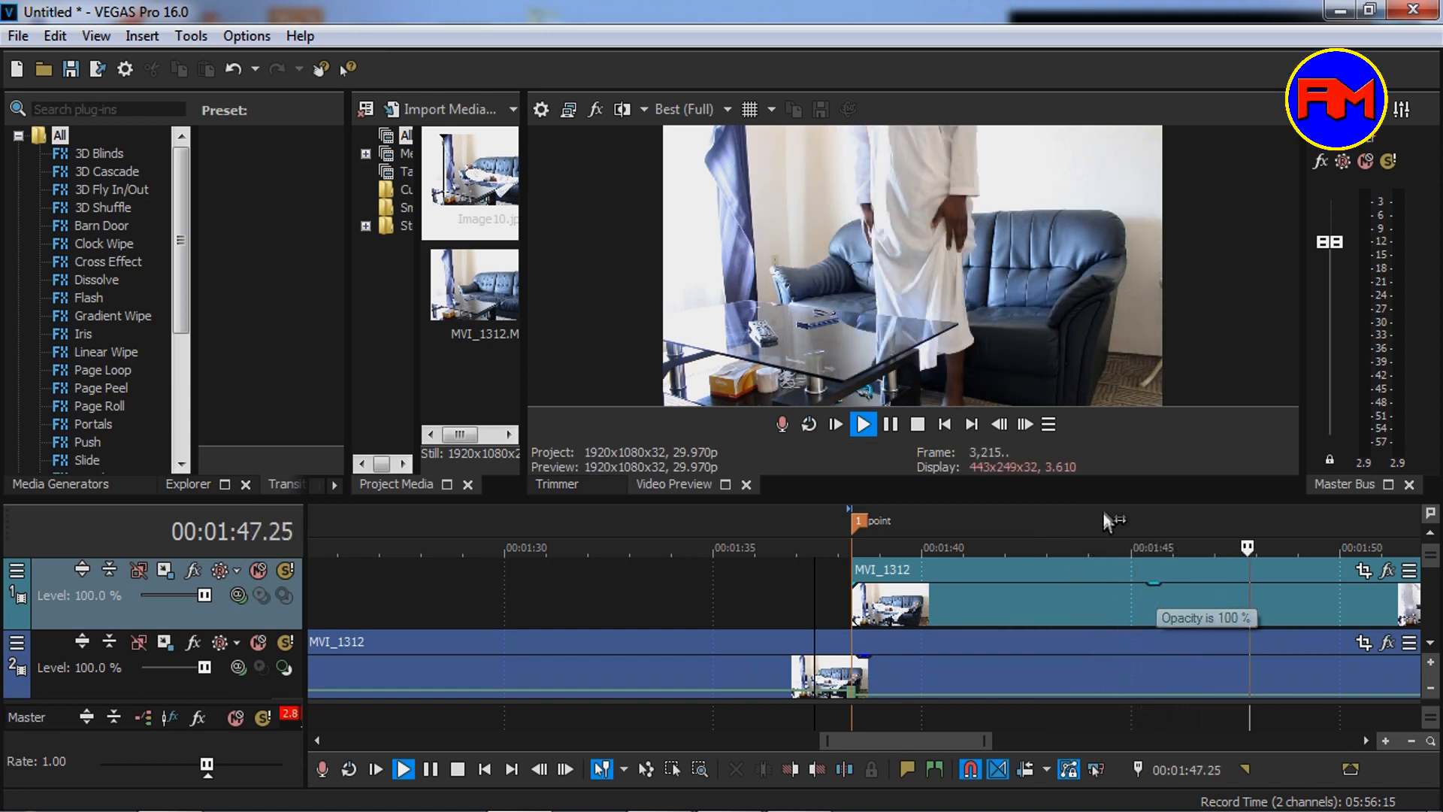
key(space)
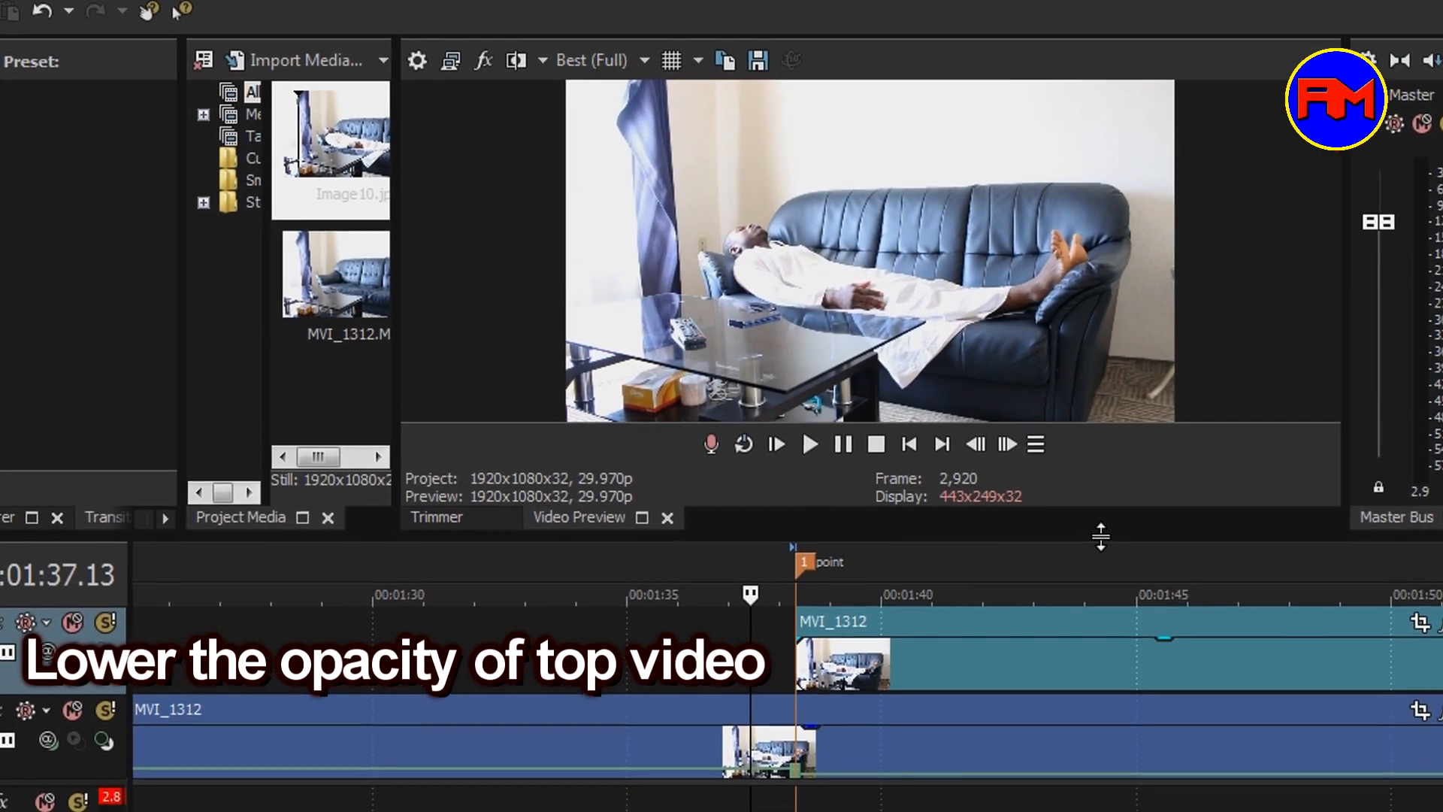
- Lower the opacity of the upper clip to about 39 % and play back the overlay with the frozen frame
drag(1100, 530, 1098, 391)
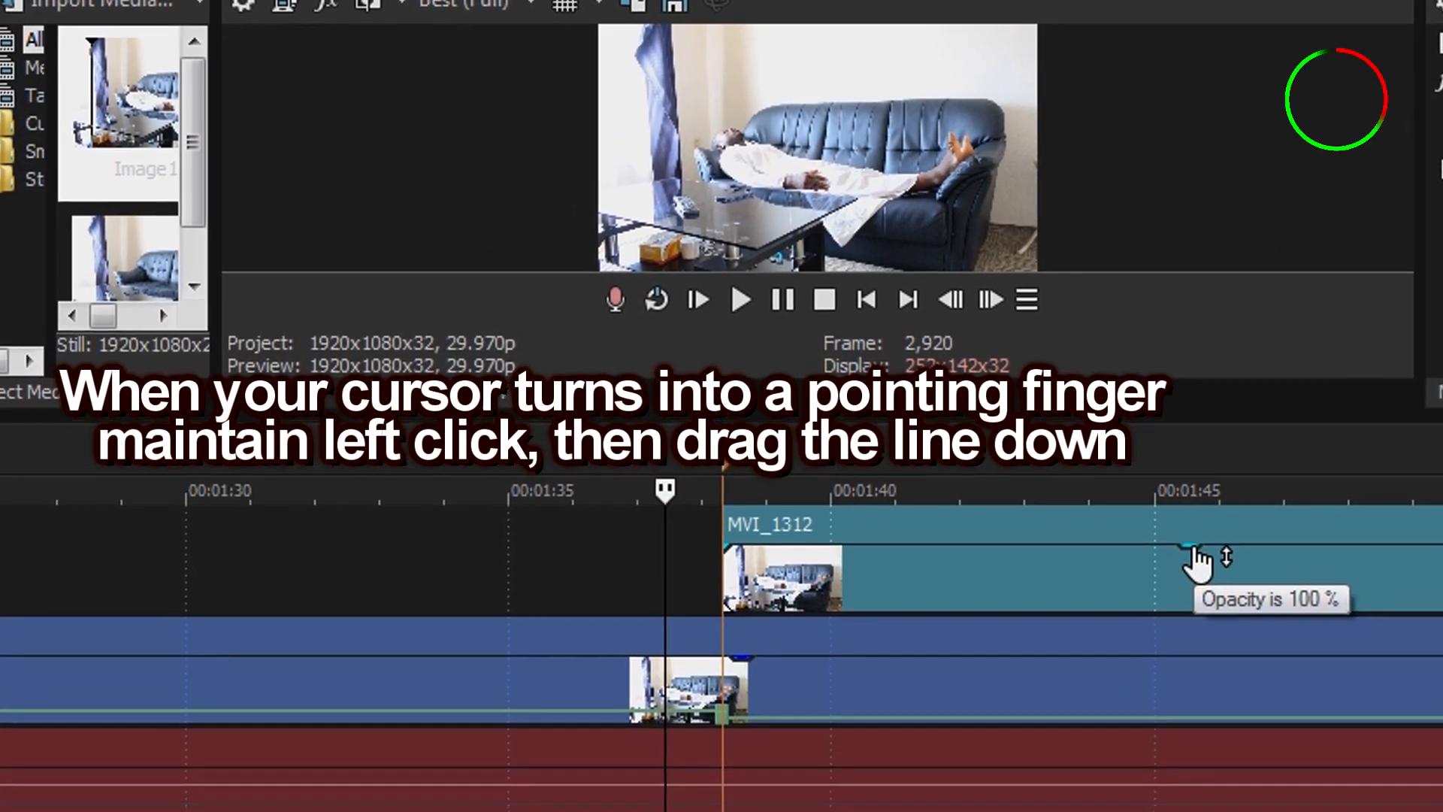
drag(1204, 569, 1223, 651)
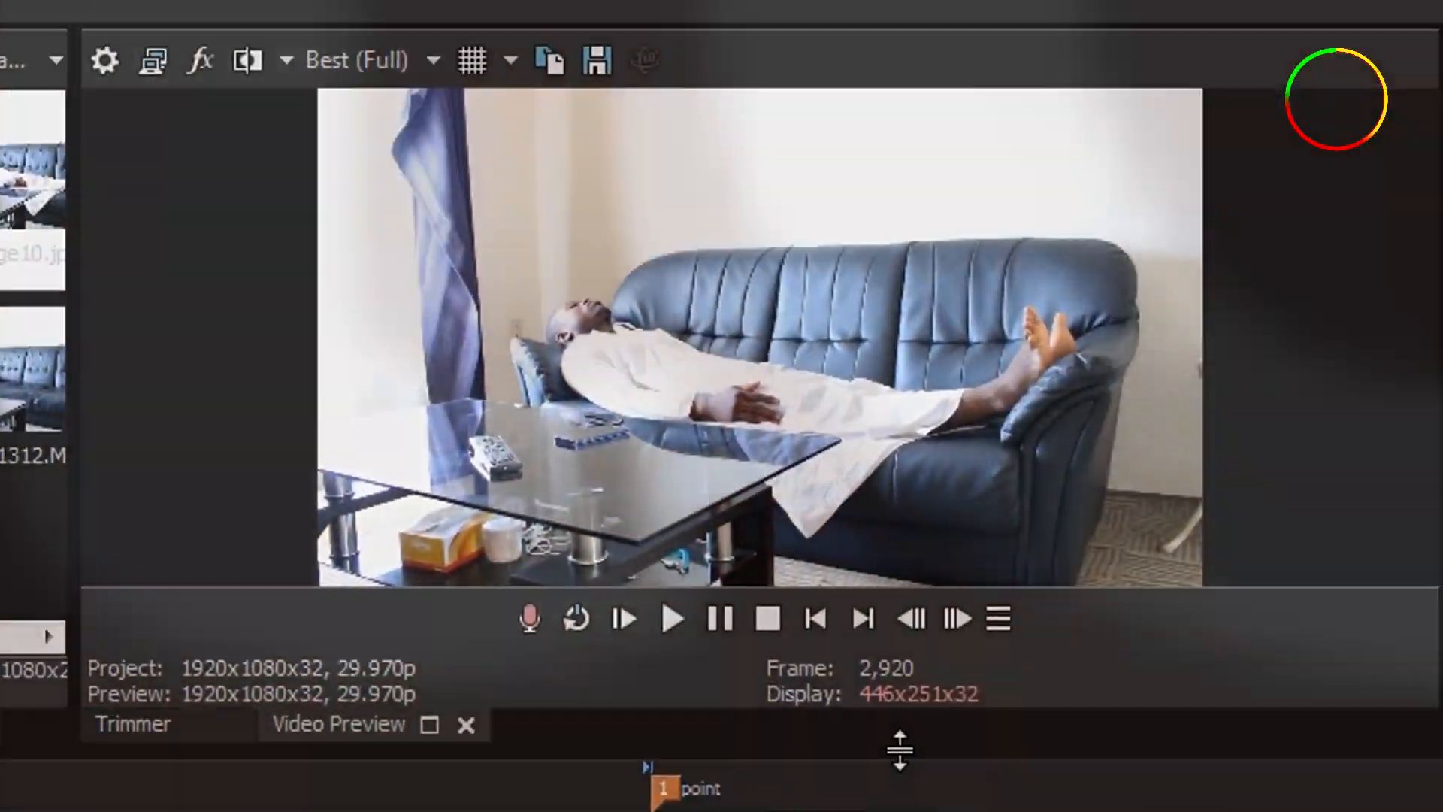
key(space)
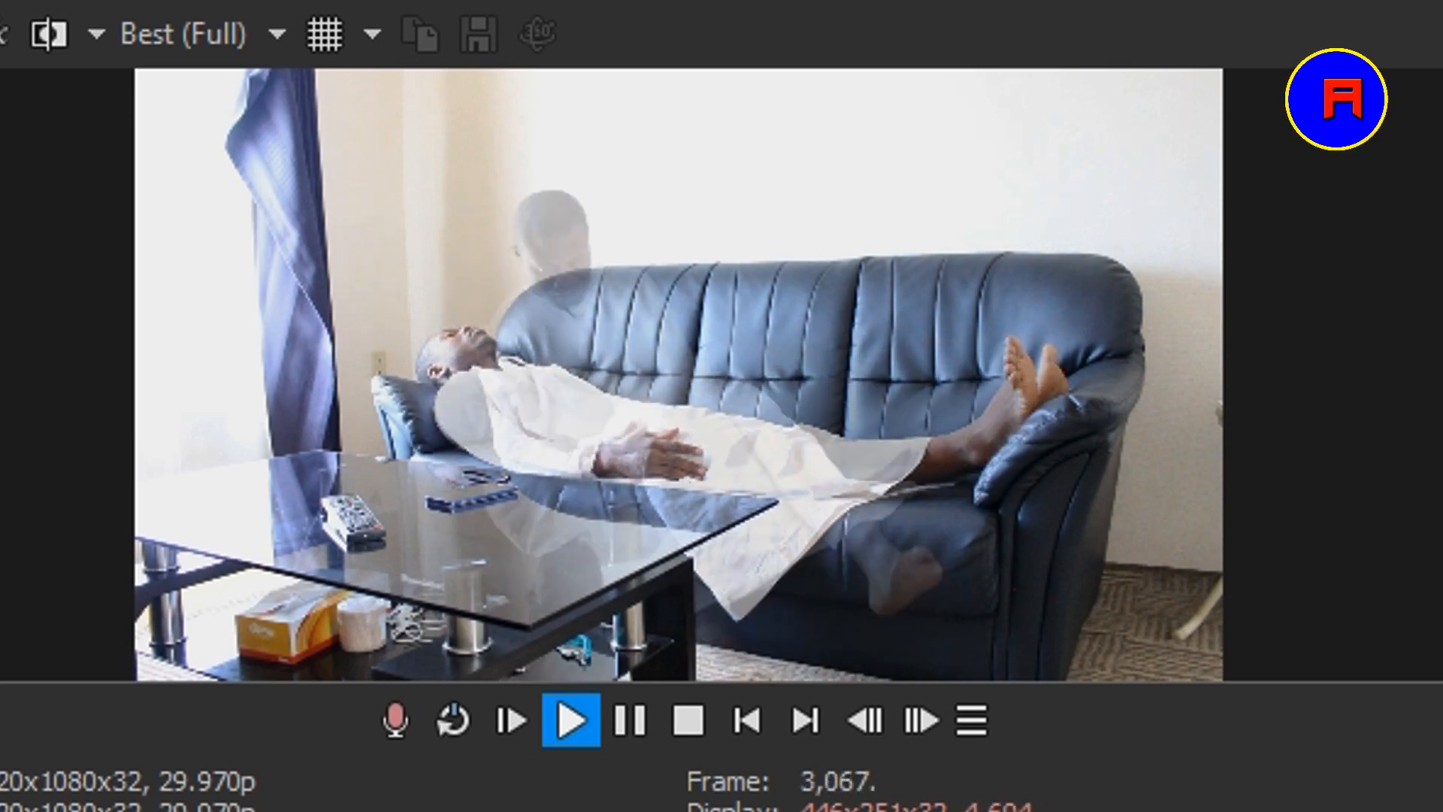
key(space)
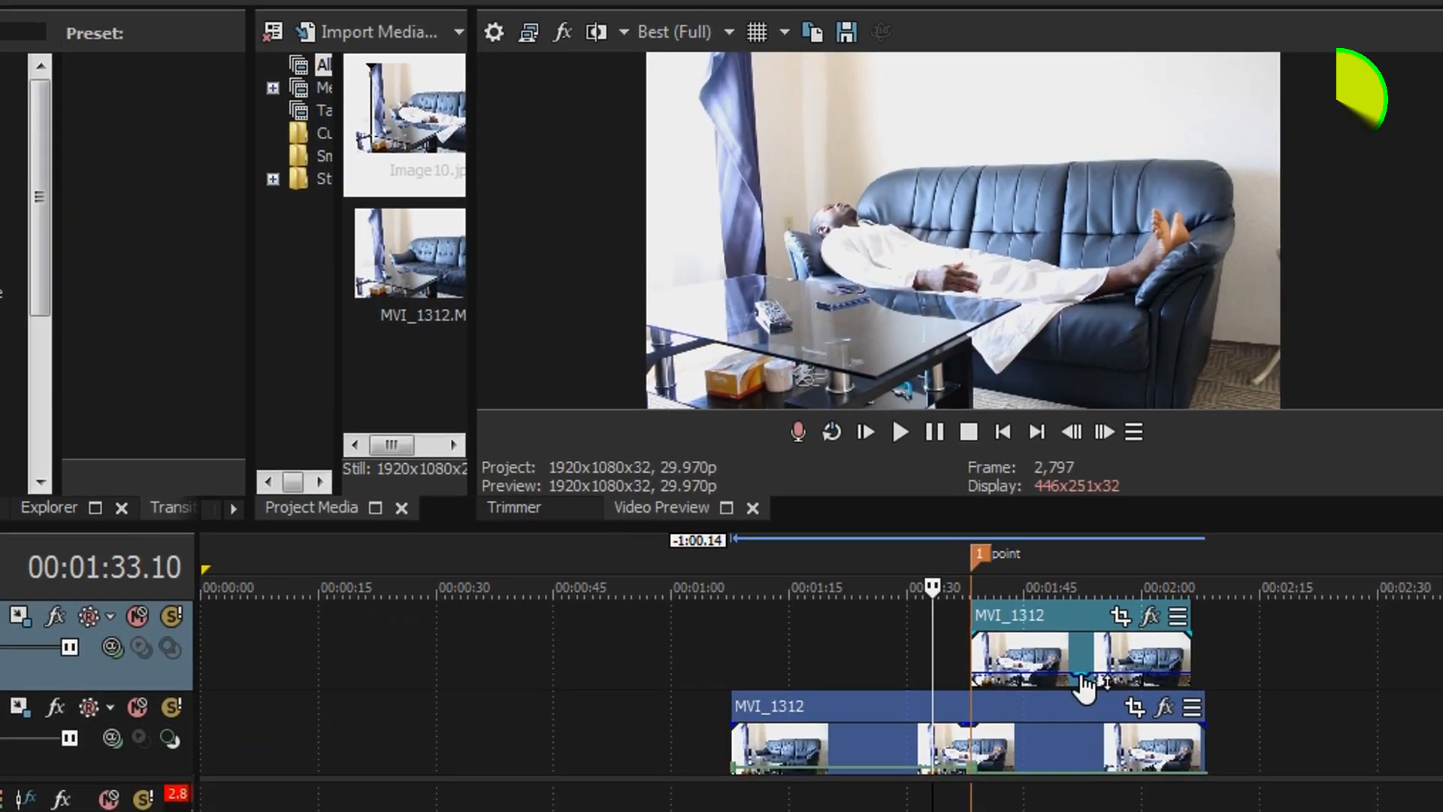
drag(1064, 661, 1056, 643)
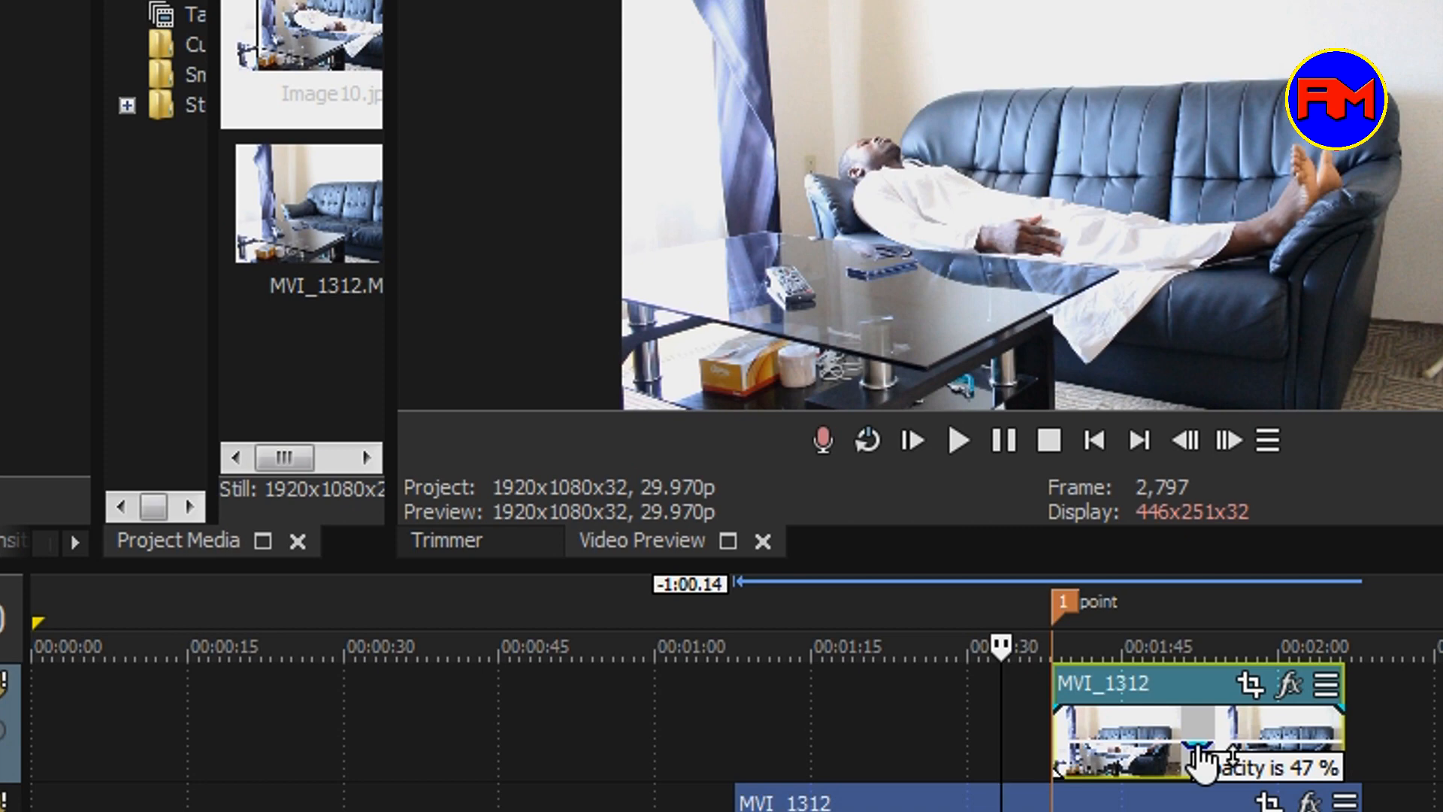
drag(1202, 763, 1202, 768)
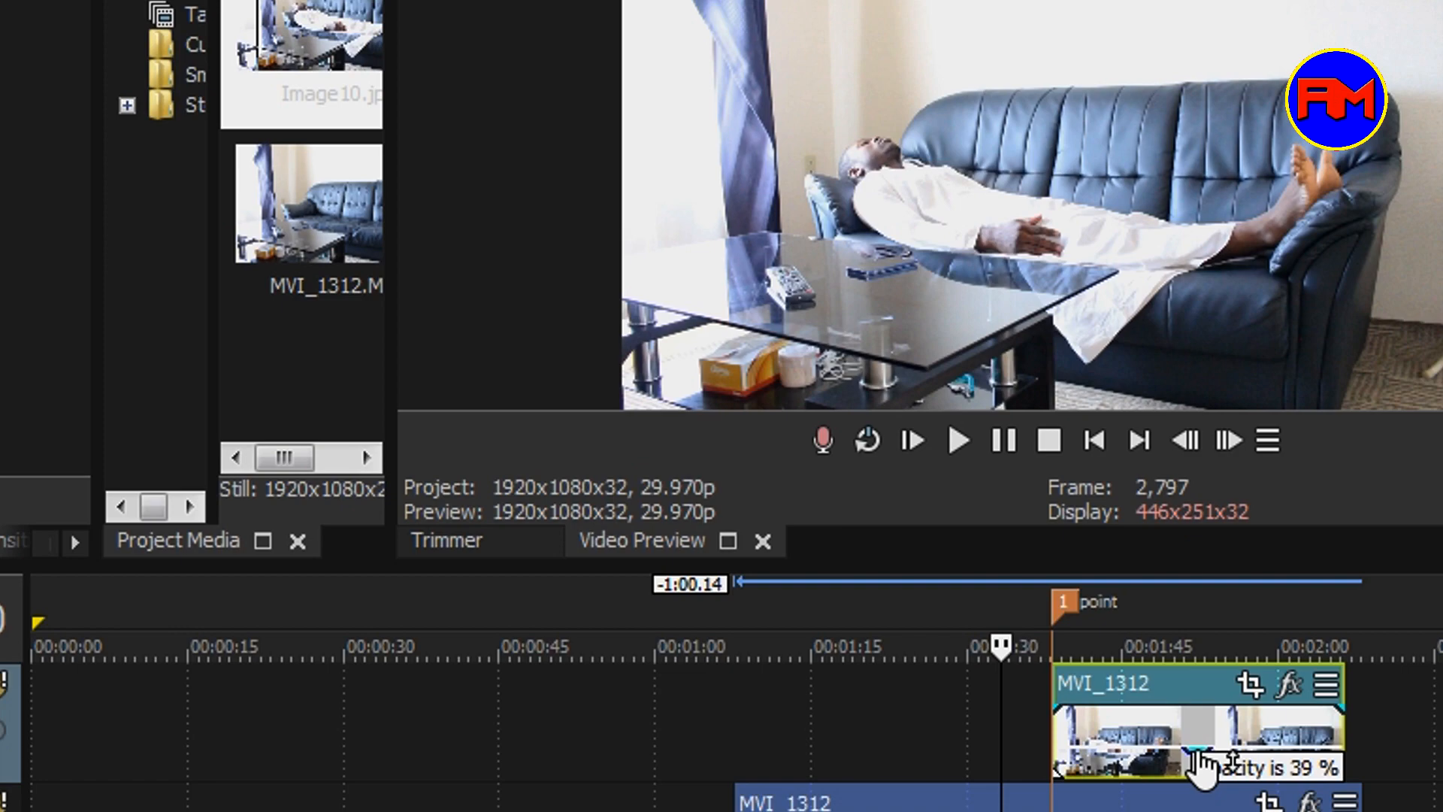
key(space)
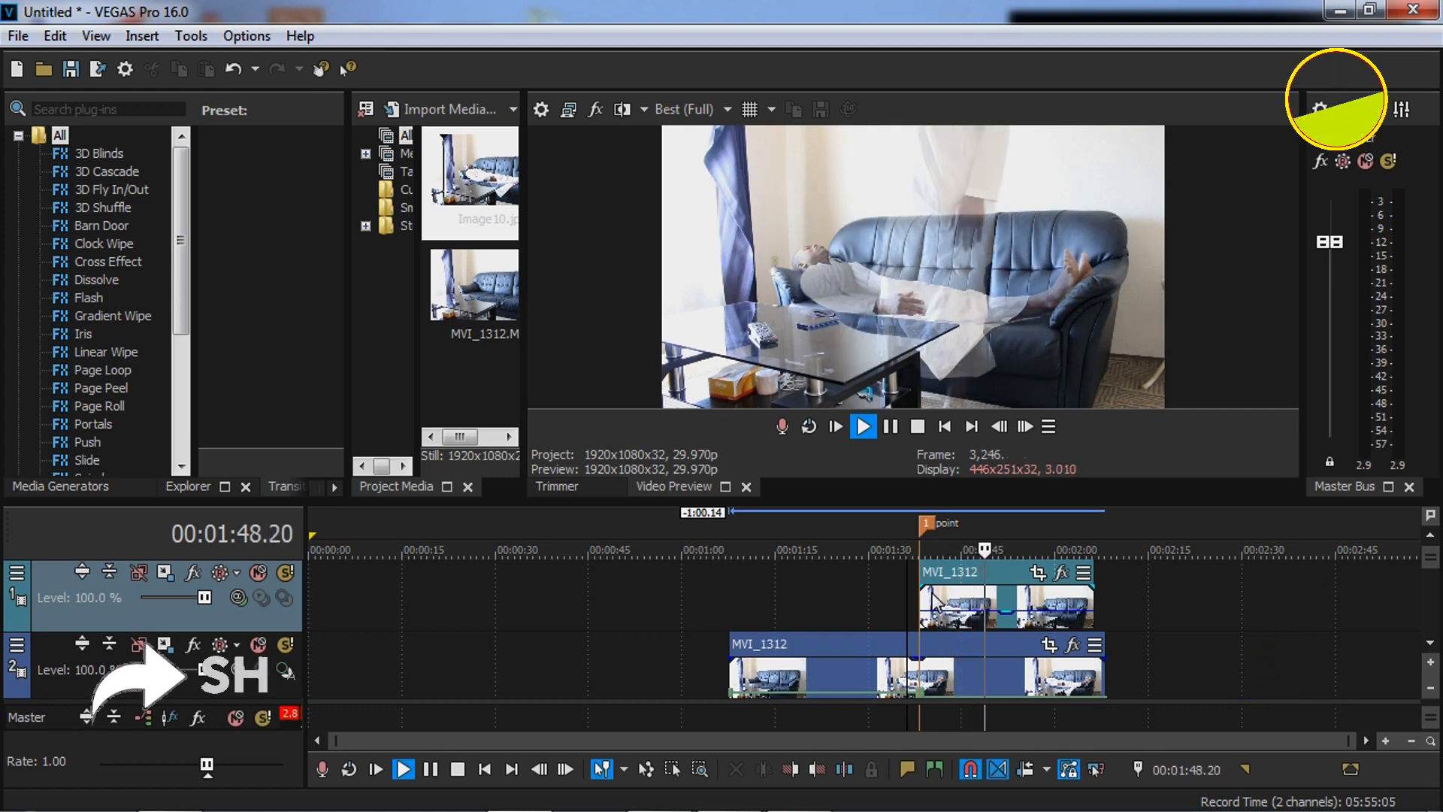
key(space)
drag(847, 502, 861, 410)
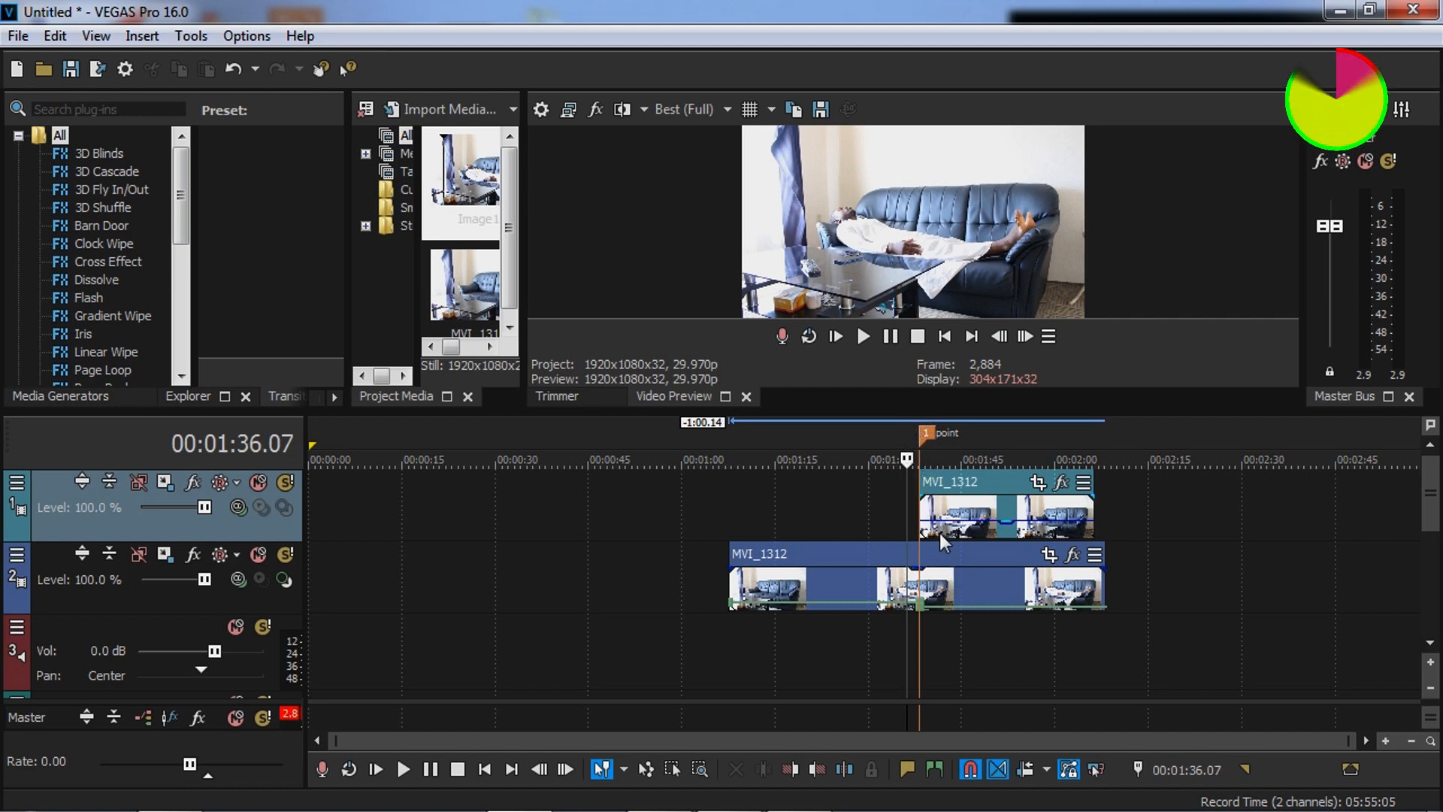
right_click(917, 583)
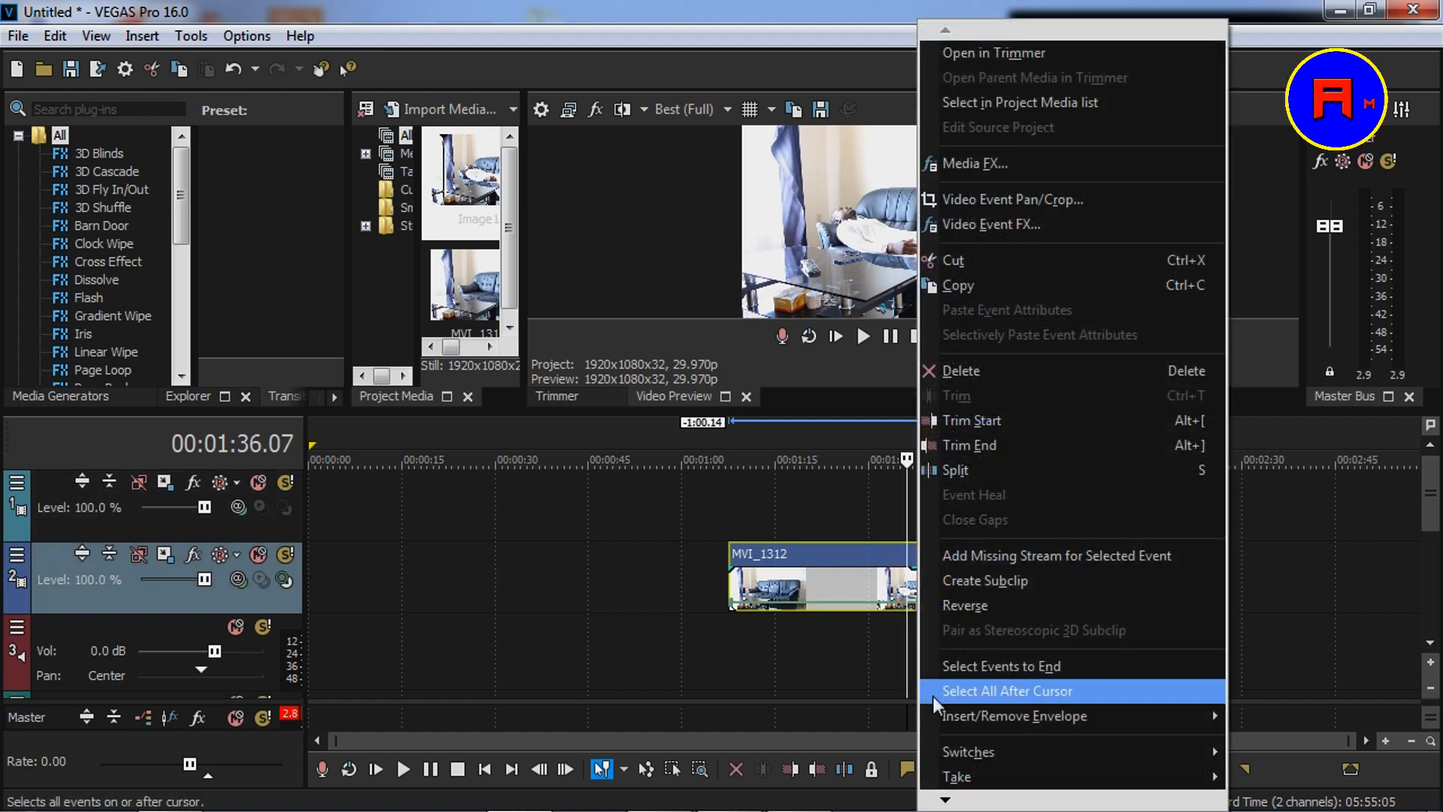
mouse_move(948, 723)
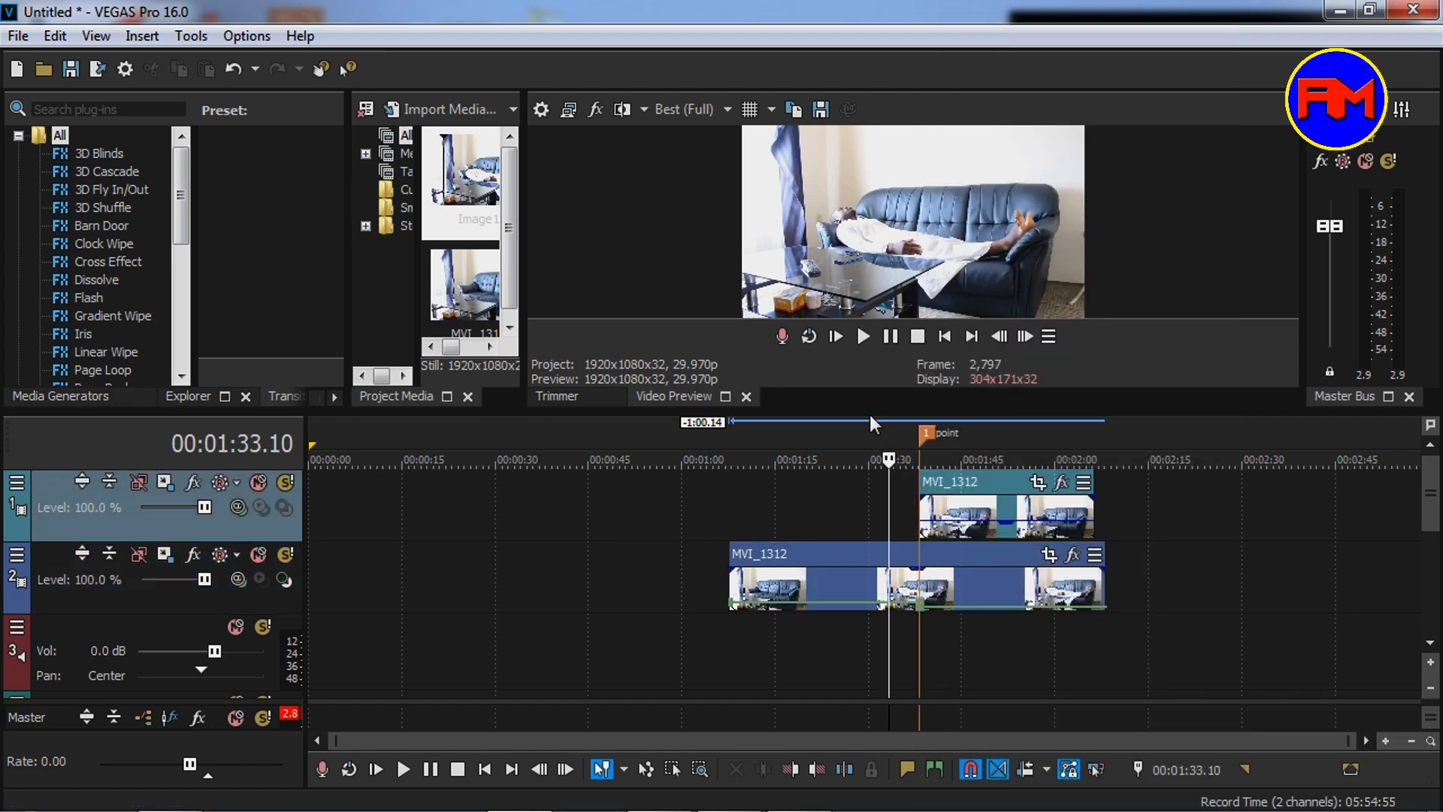
drag(863, 410, 859, 496)
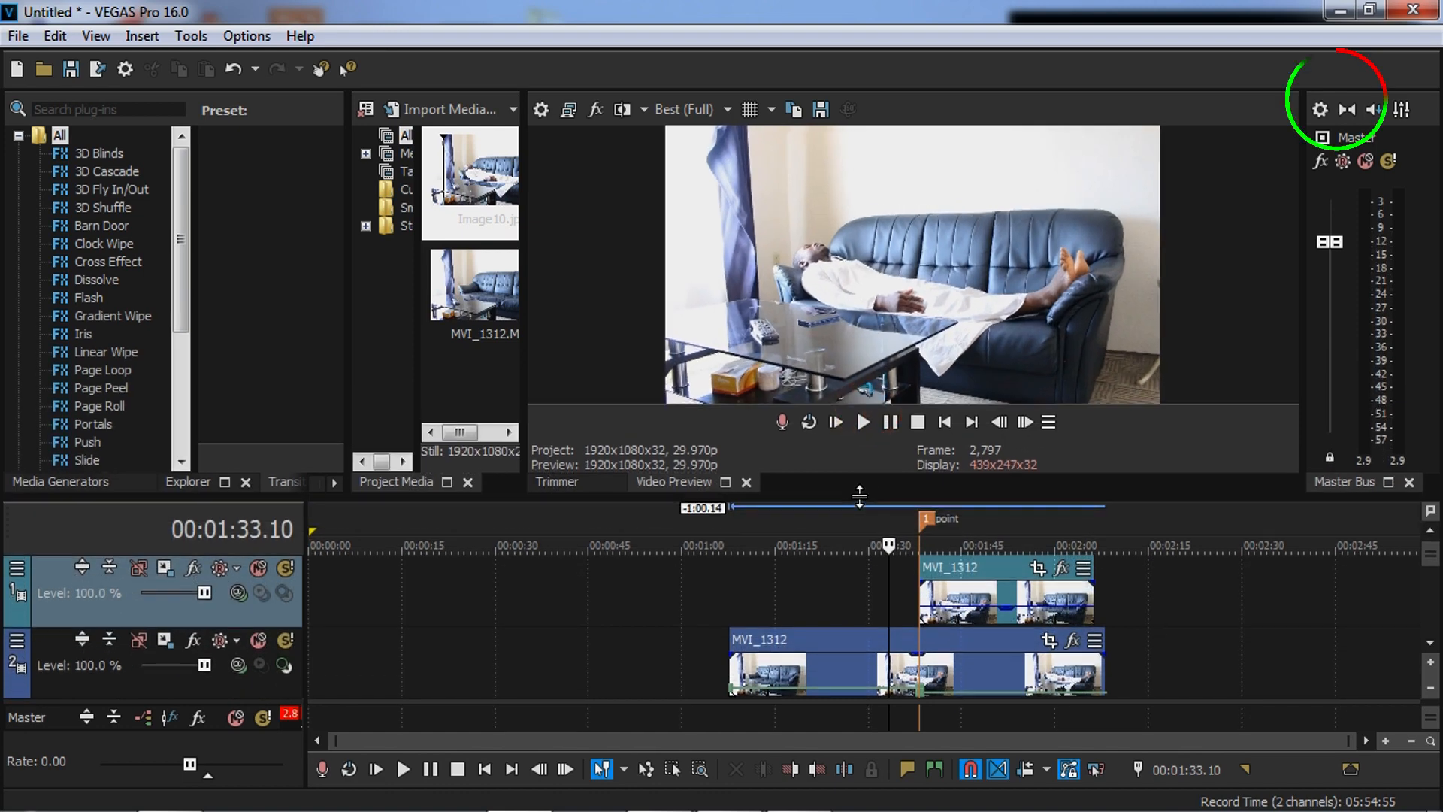
- Trim the lower clip's end to the "point" marker and place the Image10 snapshot after it, extended to the upper clip's end
drag(1103, 649, 918, 633)
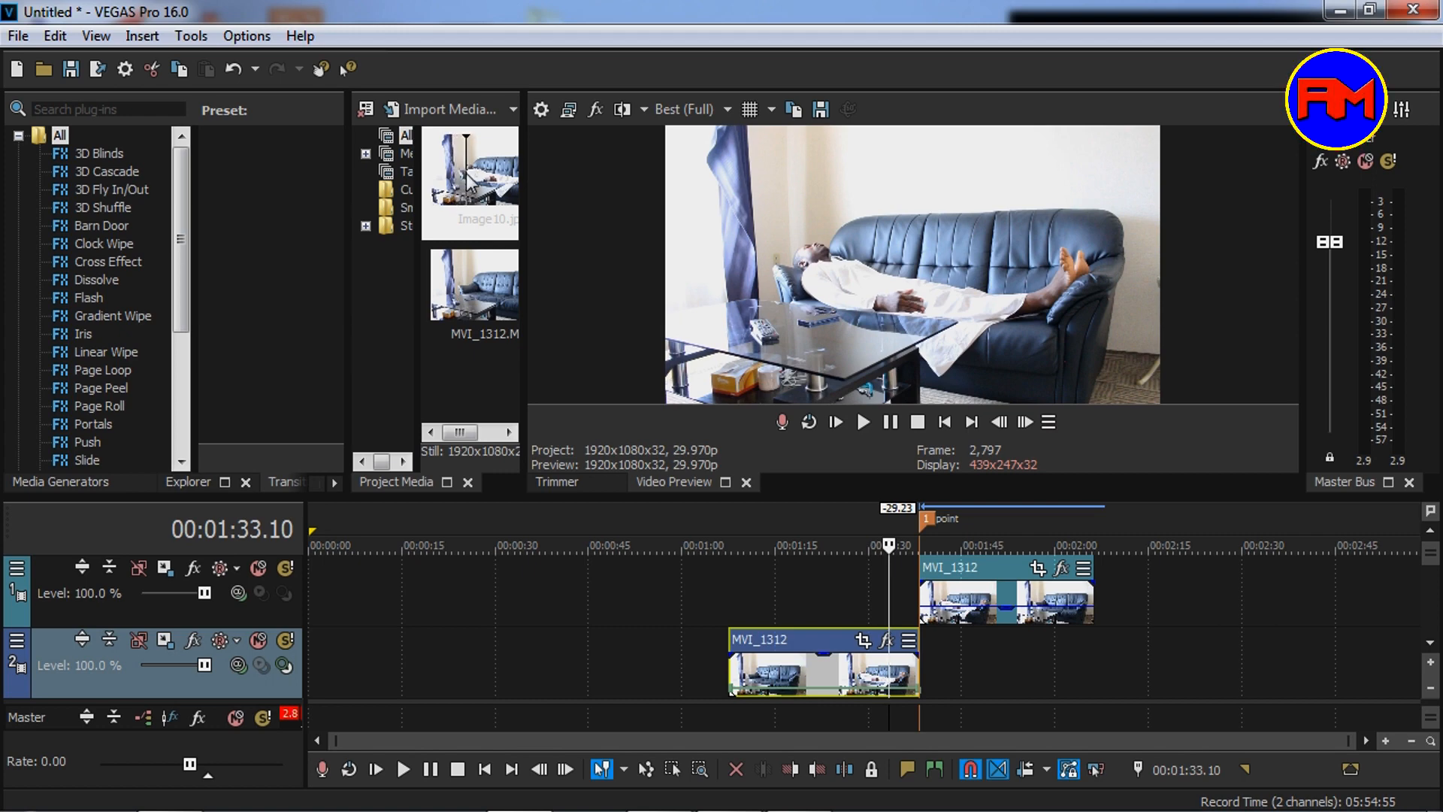
drag(468, 183, 925, 669)
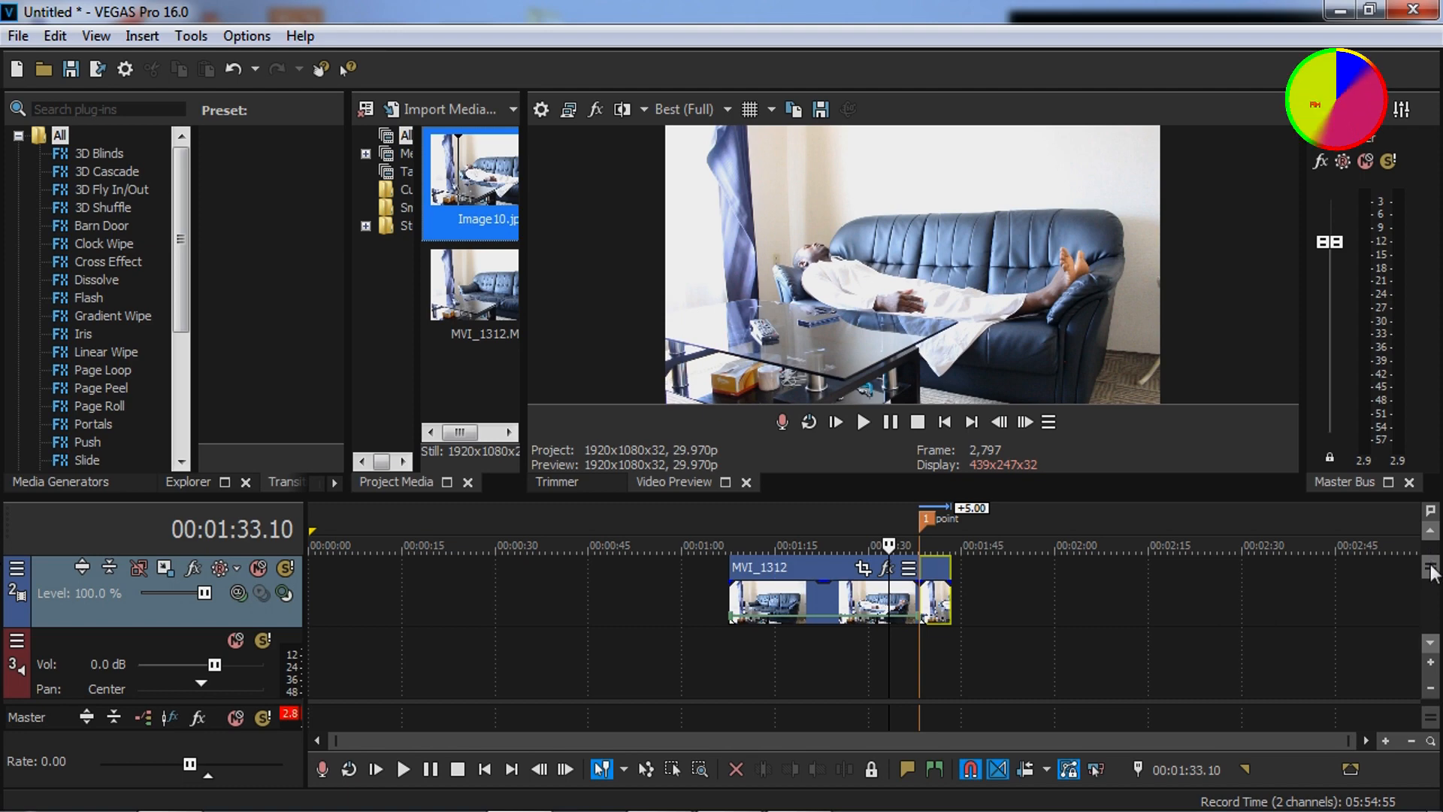
drag(1430, 565, 1430, 552)
drag(948, 674, 1088, 687)
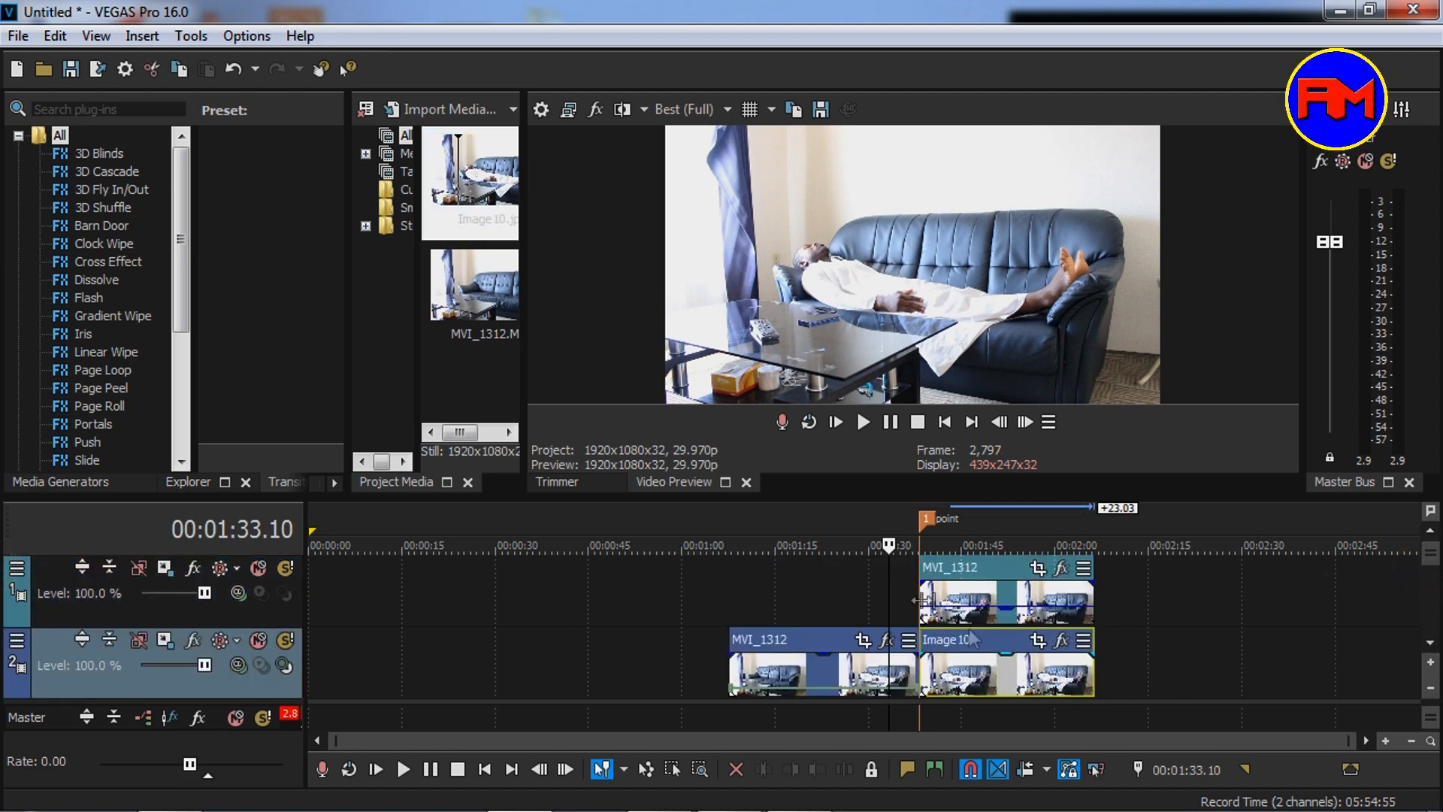
- Play the semi-transparent upper clip over the Image10 still from 00:01:33.10 and check its opacity level
key(space)
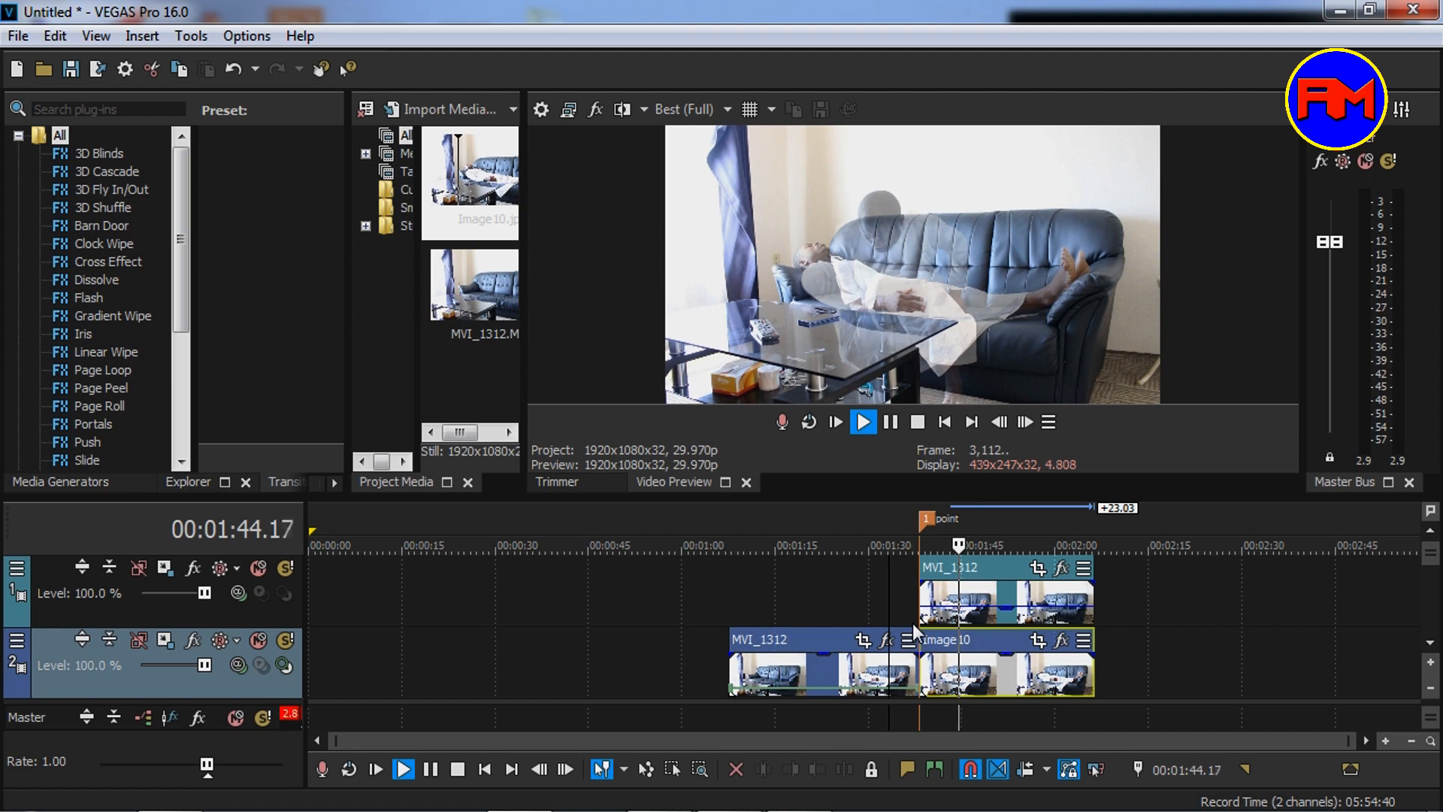
key(space)
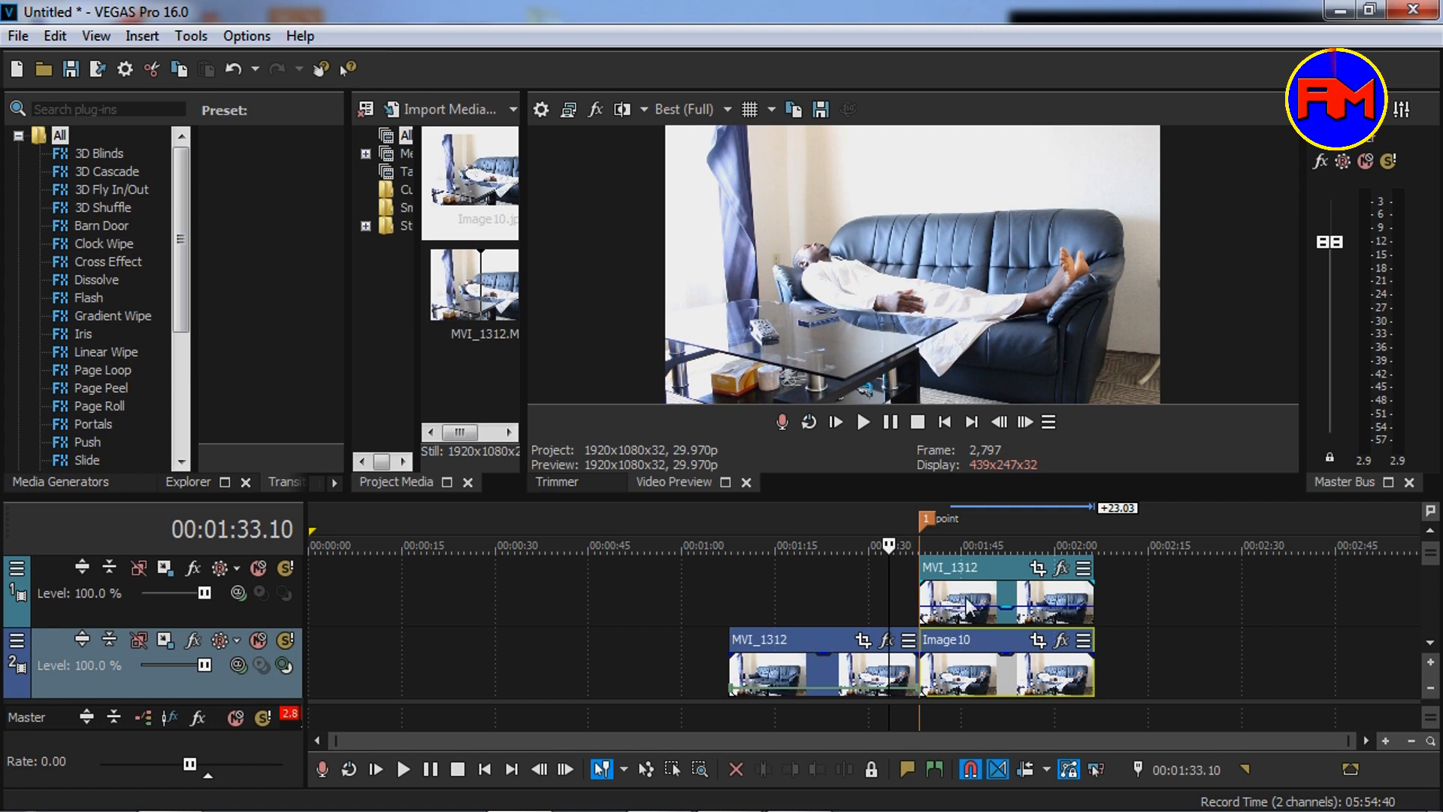
drag(1006, 601, 1014, 615)
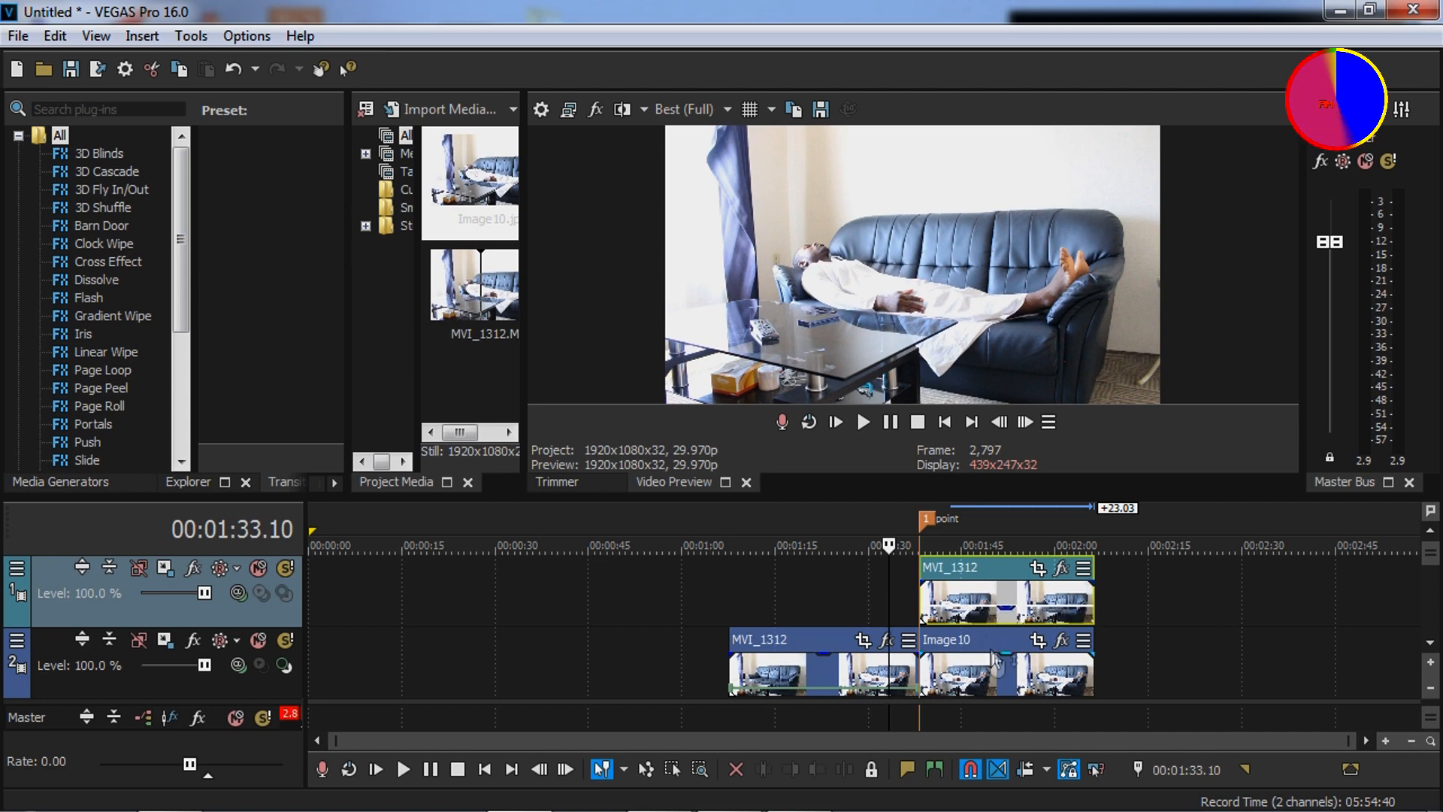
- Mute the upper video track, play the Image10 still alone from 00:01:50.00, and unmute the track
click(993, 674)
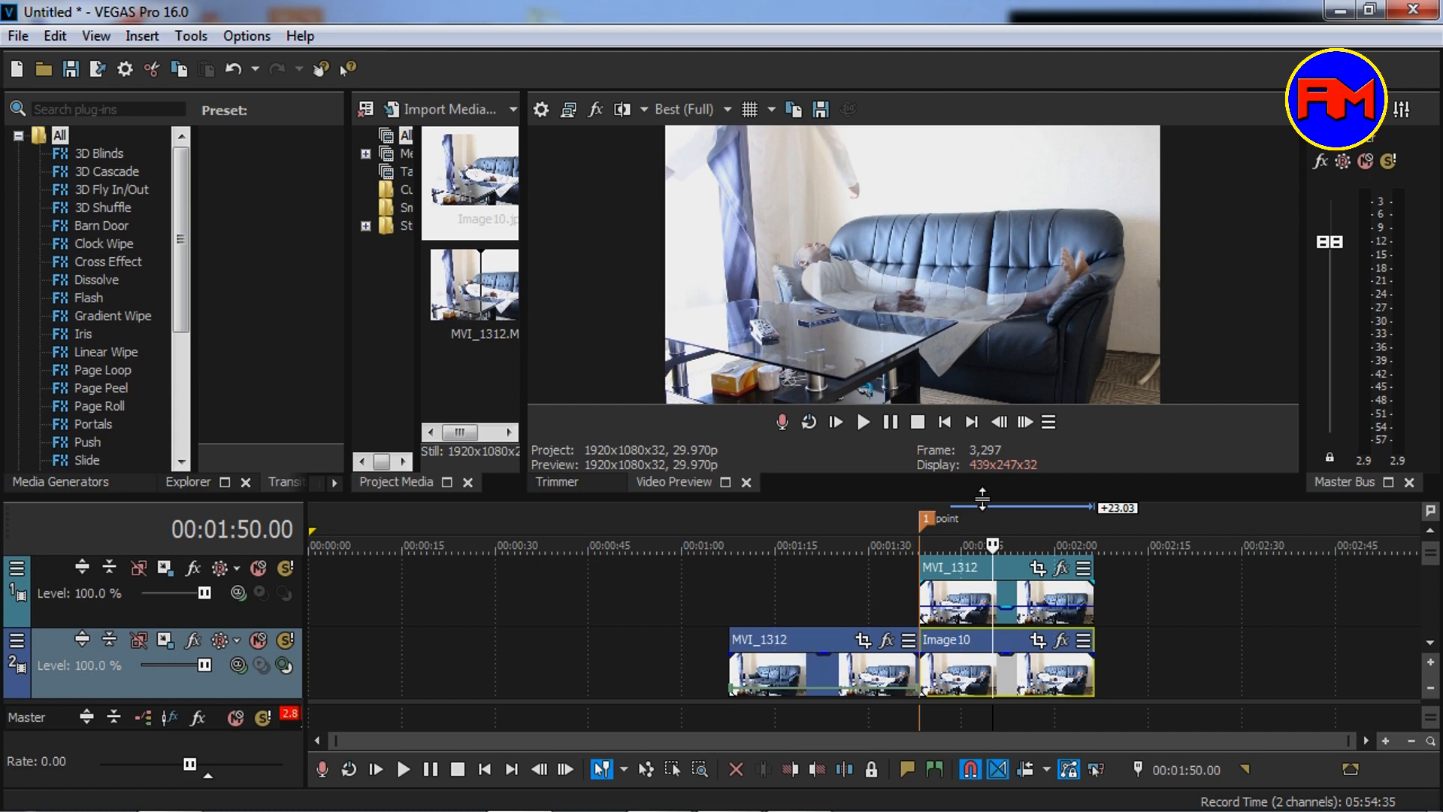
drag(987, 494, 987, 512)
click(254, 590)
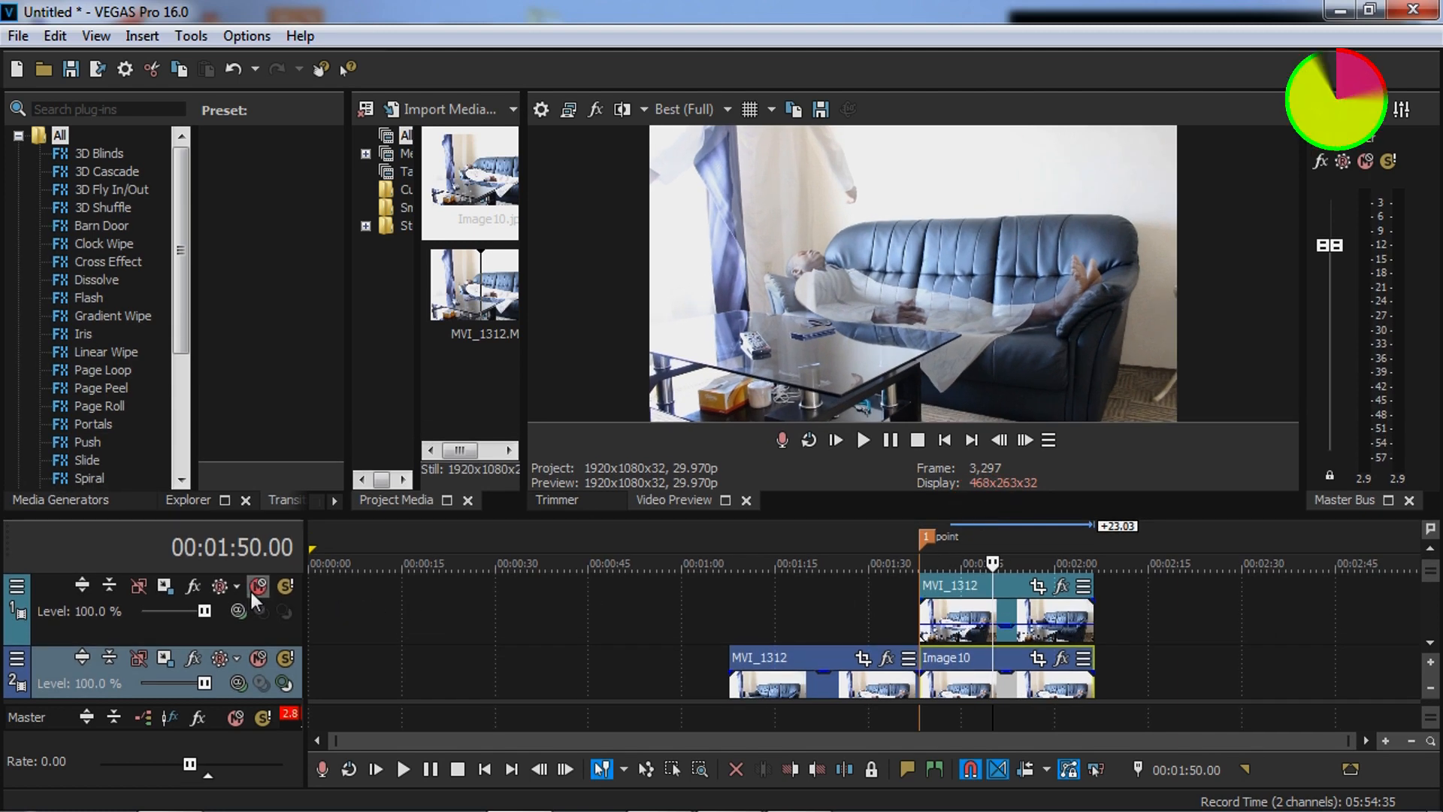
key(space)
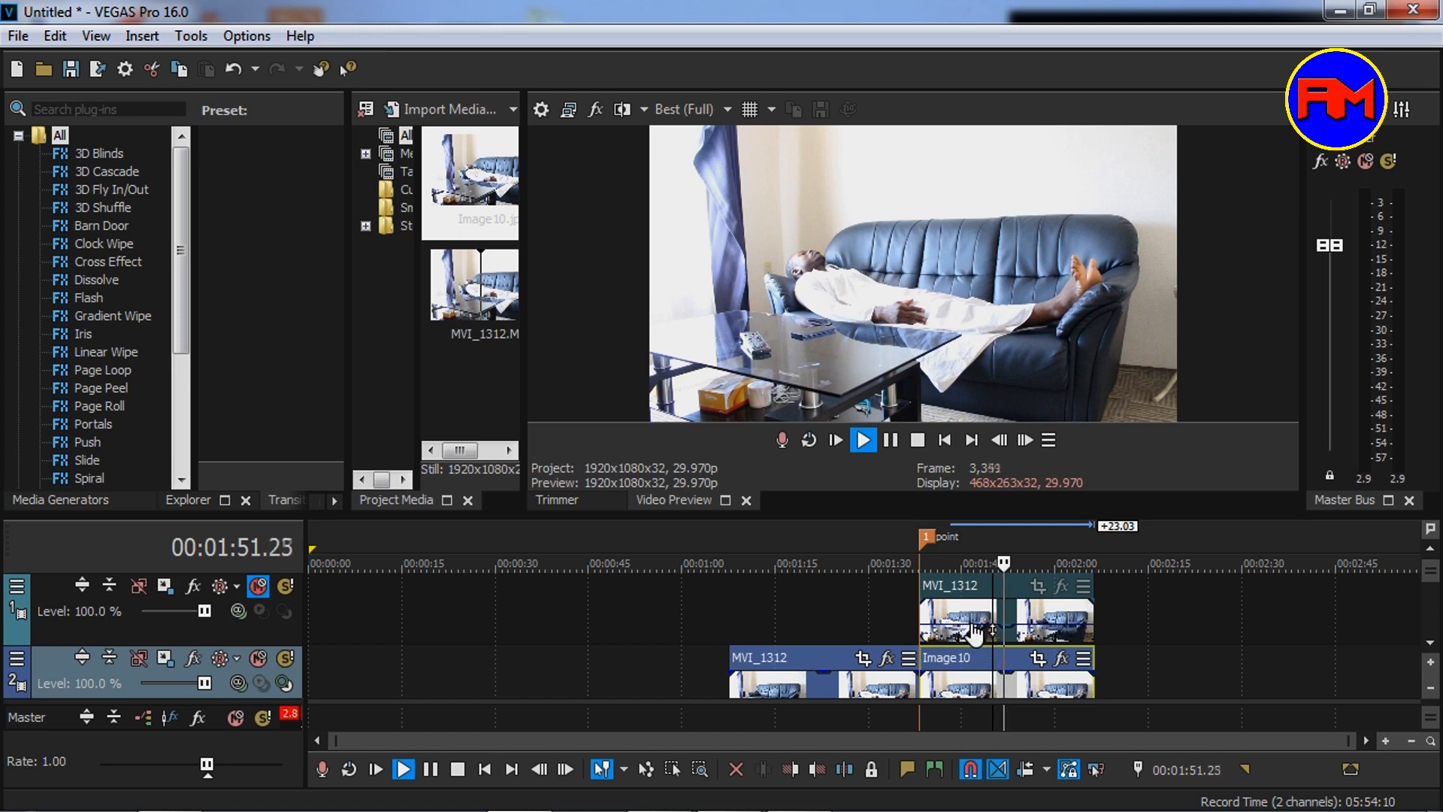
key(space)
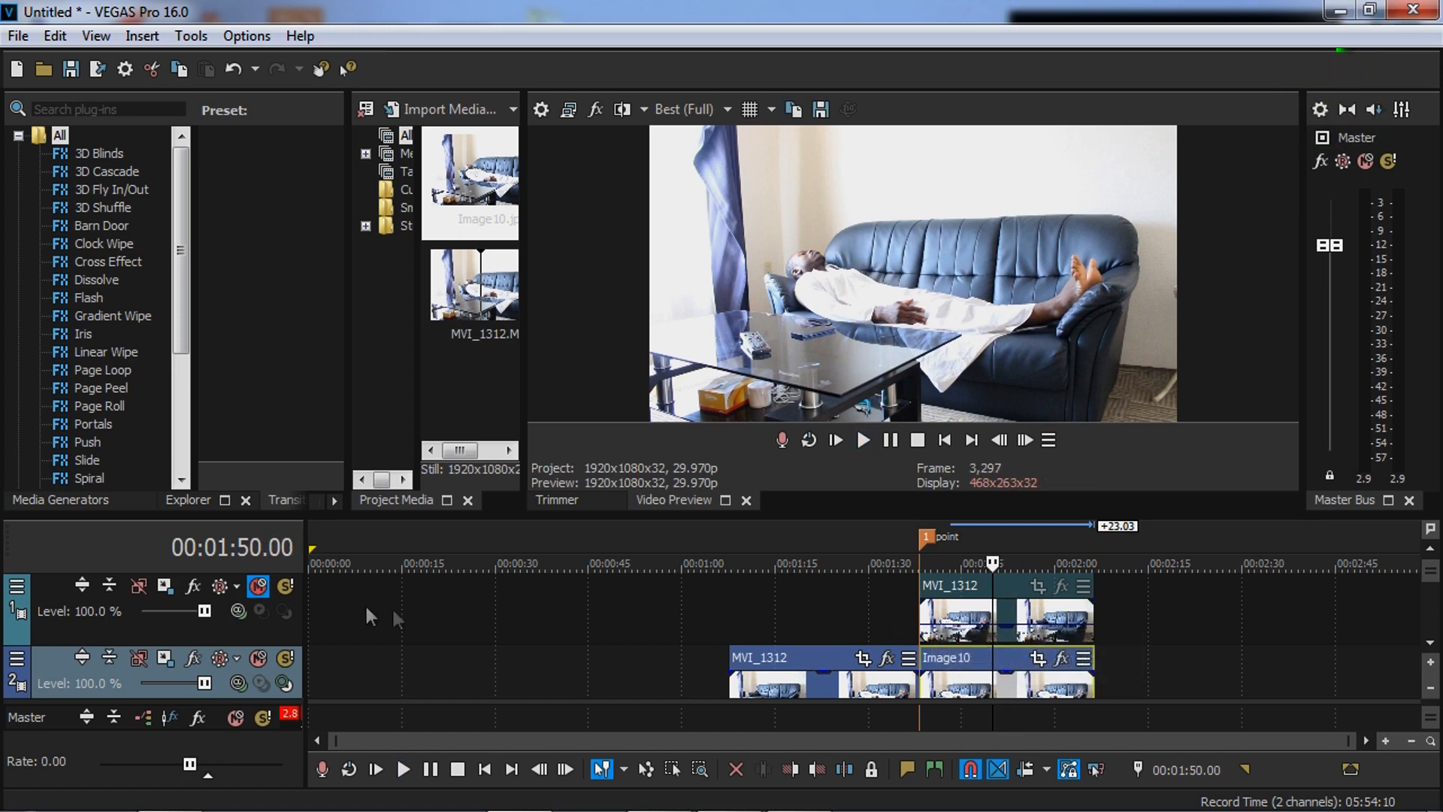
click(257, 586)
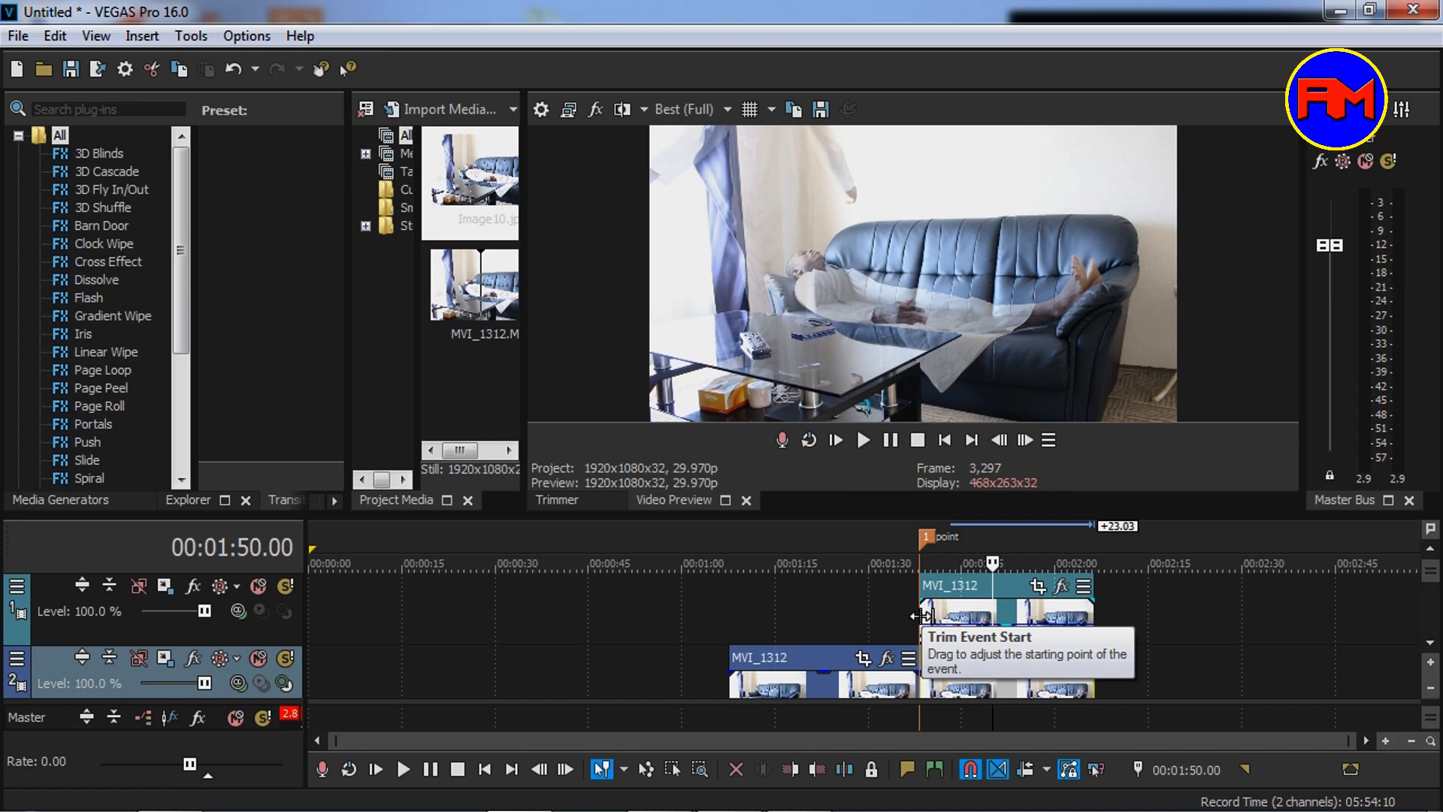
- Open Event Pan/Crop for the upper clip at the "point" marker, enable its mask and choose the anchor creation tool
click(923, 616)
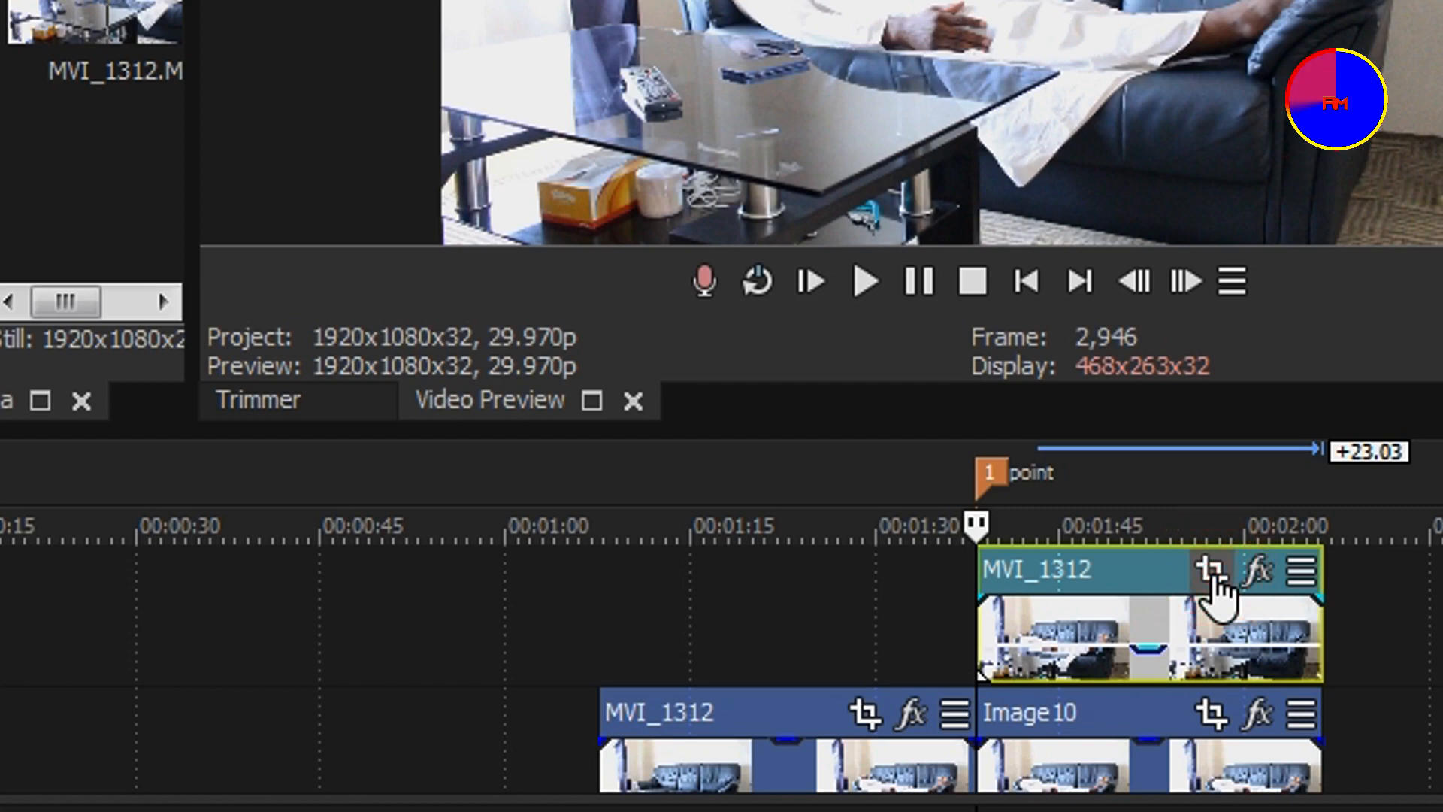
click(1211, 573)
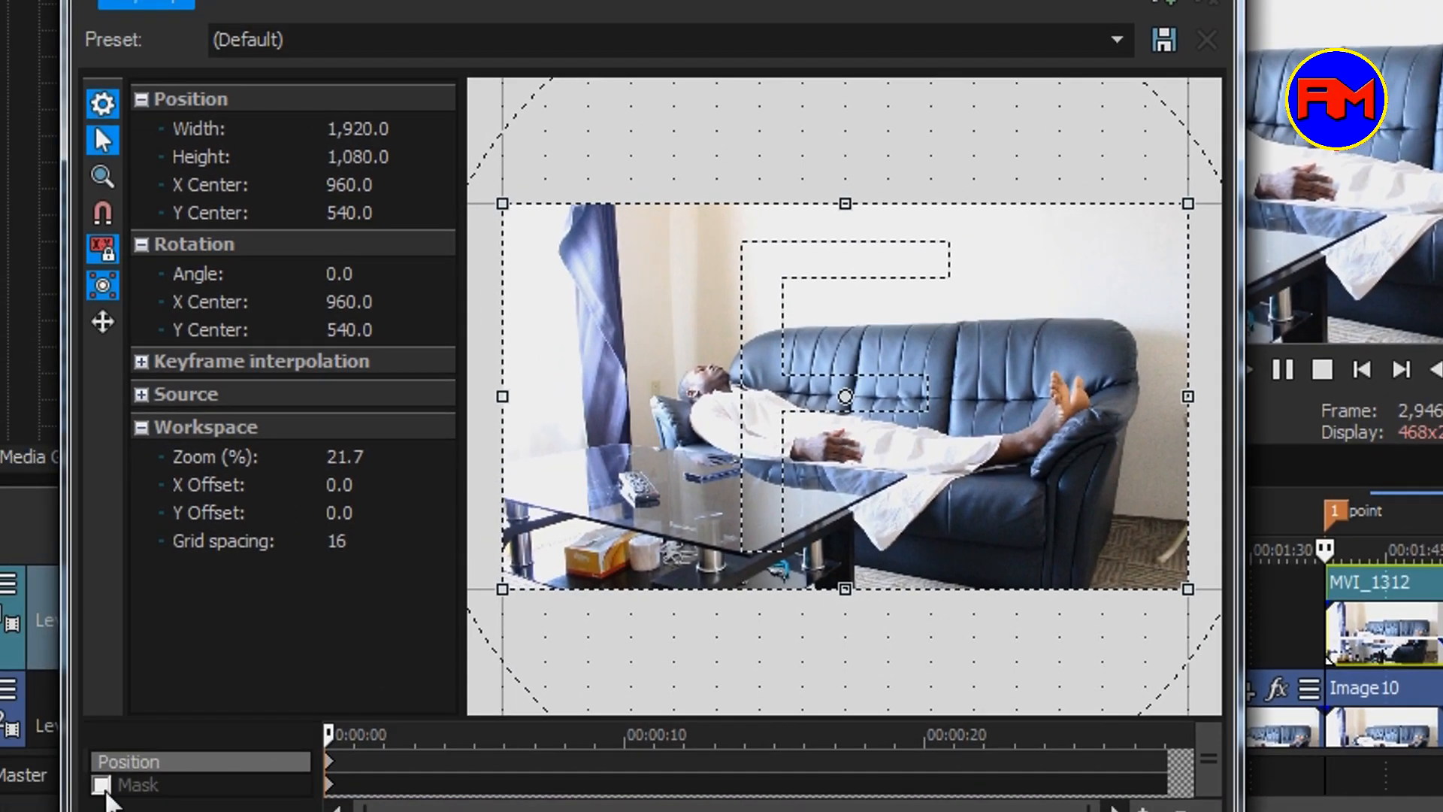
click(103, 787)
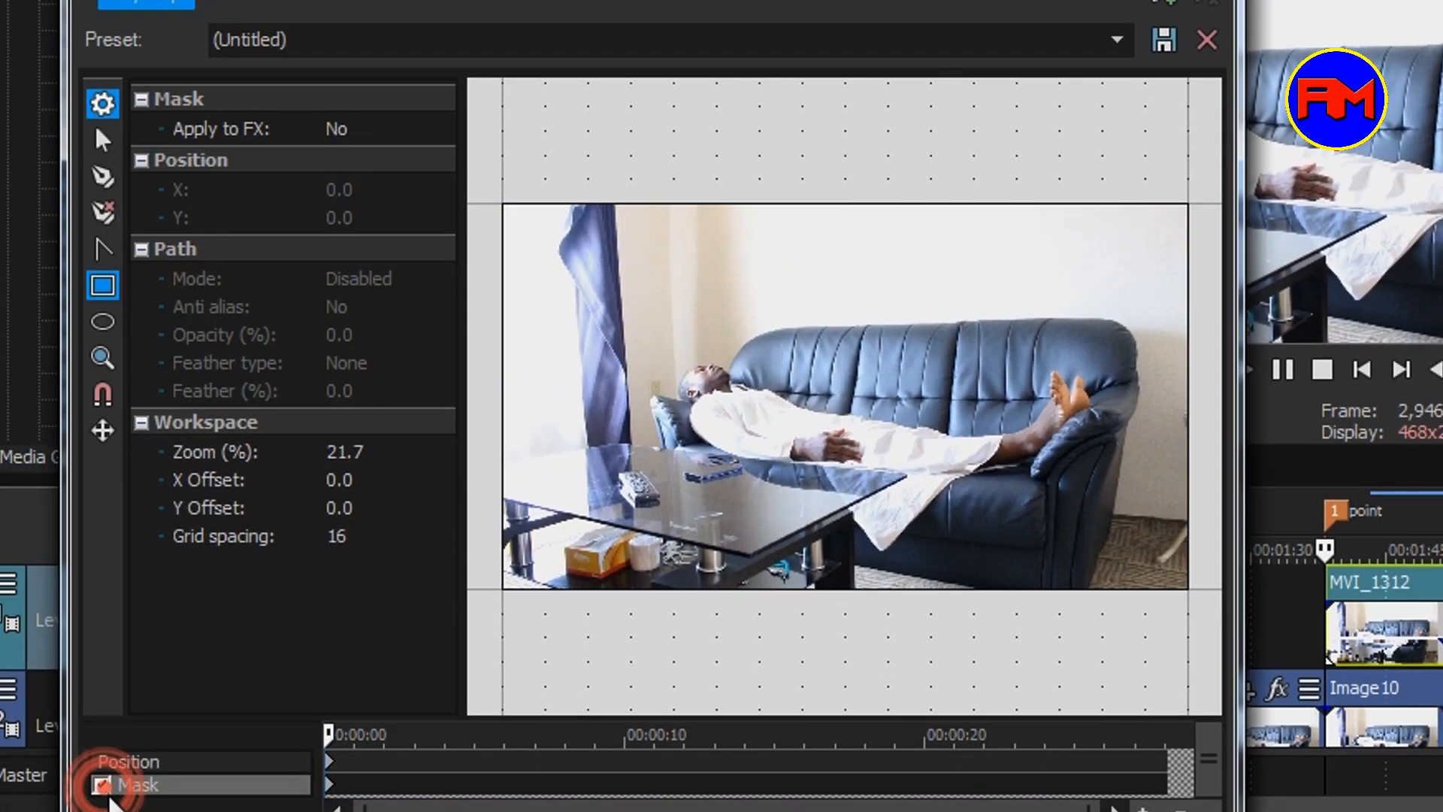
click(109, 181)
drag(567, 115, 553, 154)
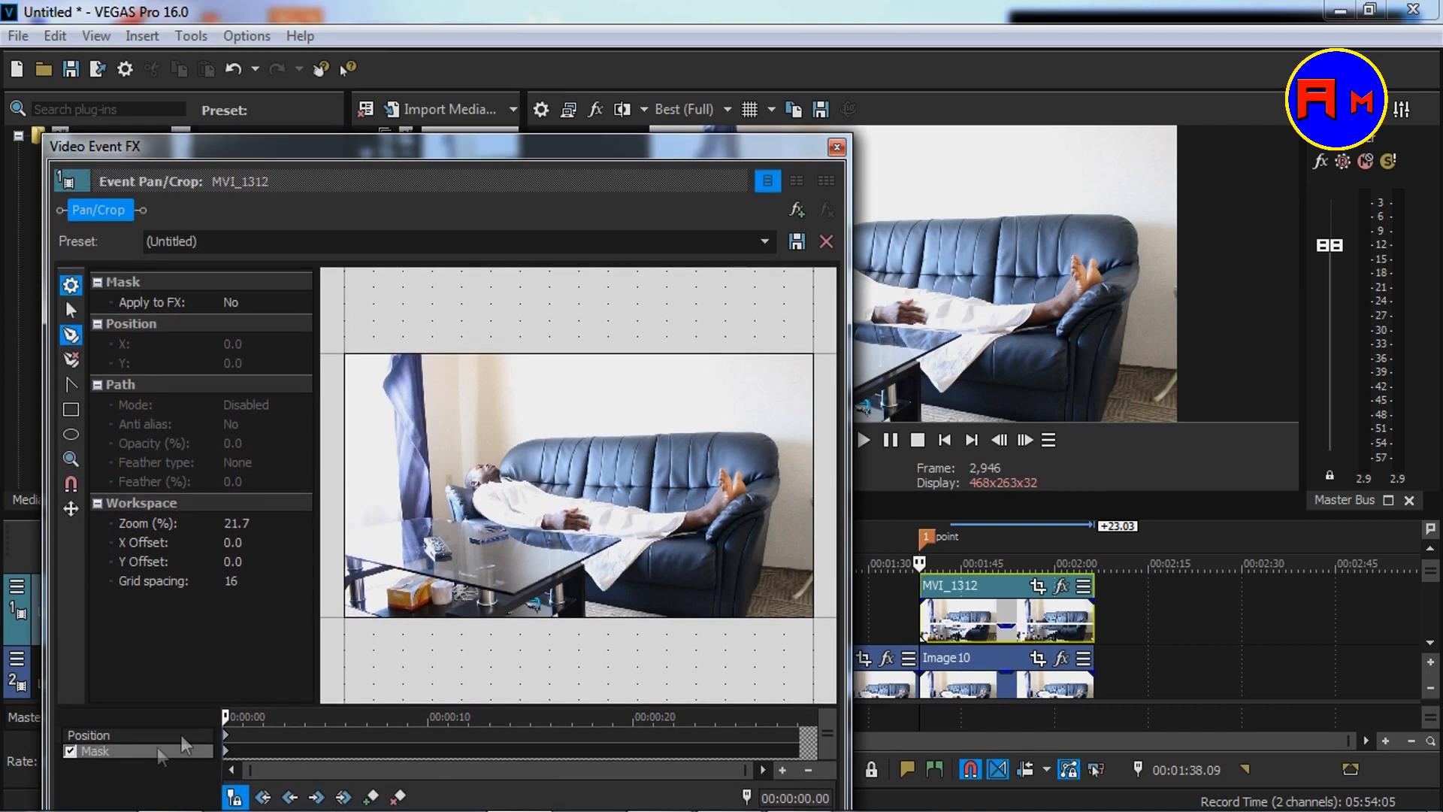
drag(224, 716, 224, 719)
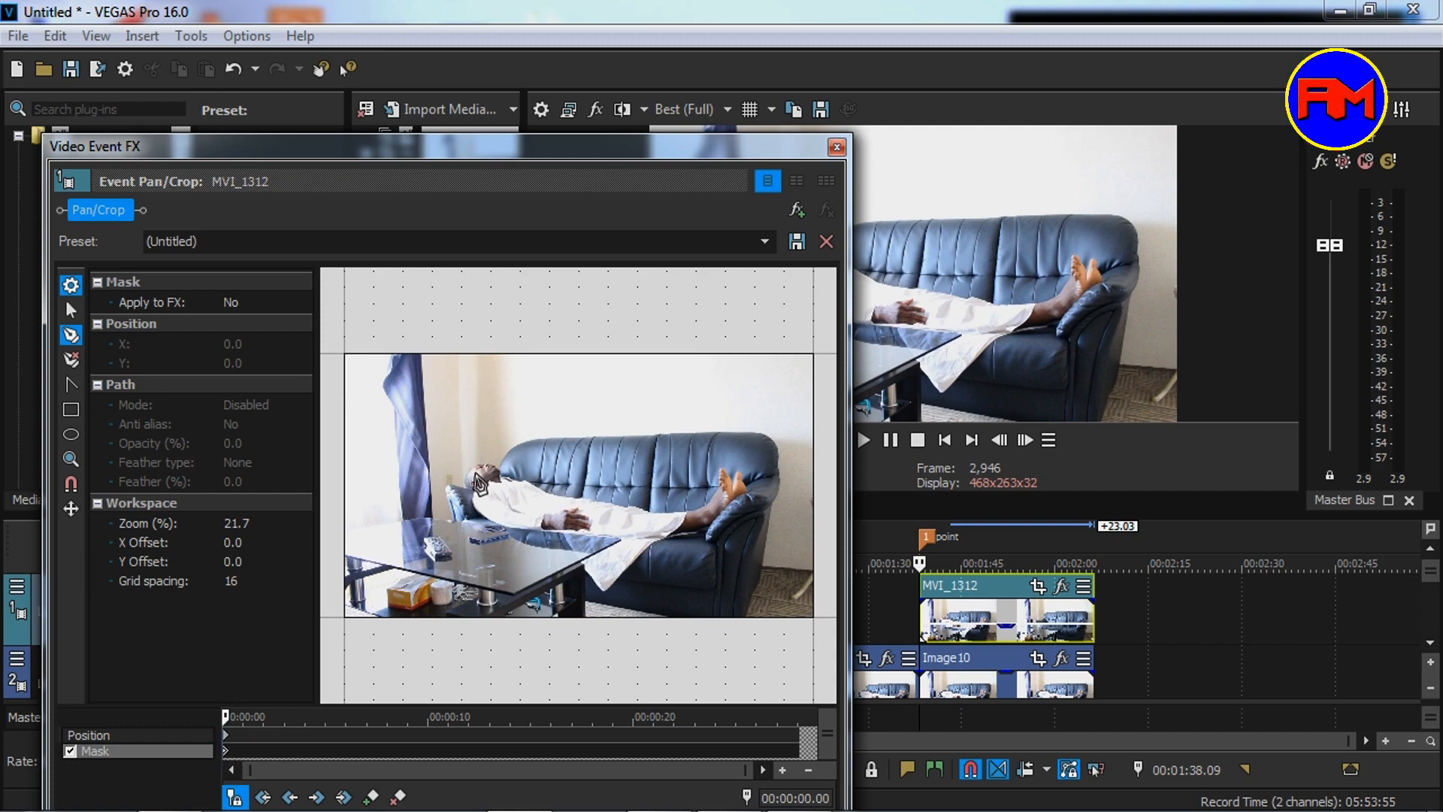
- Trace the mask path's lower edge from the man's head along his back and the hanging robe to the sofa's far armrest
scroll(531, 492, up, 5)
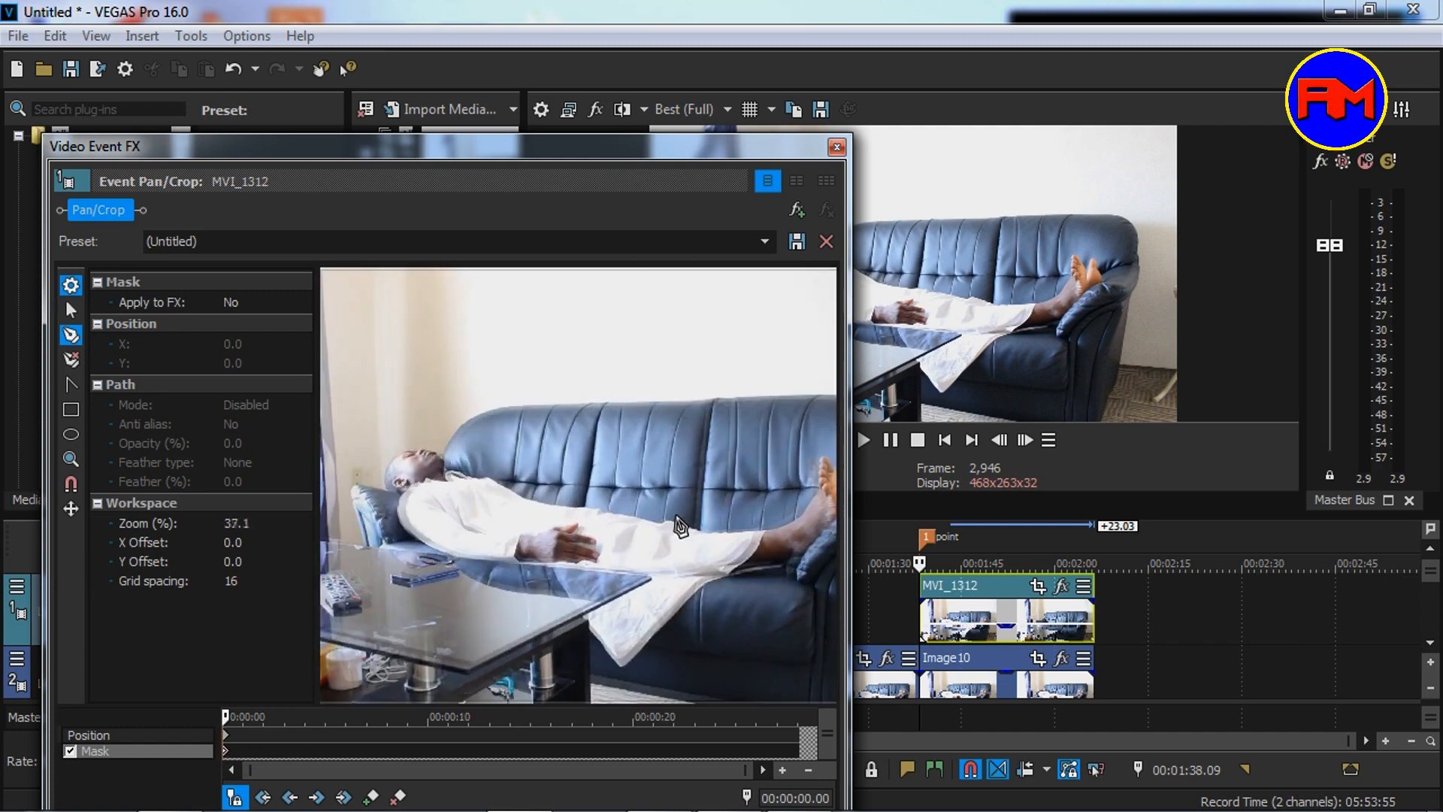
click(373, 457)
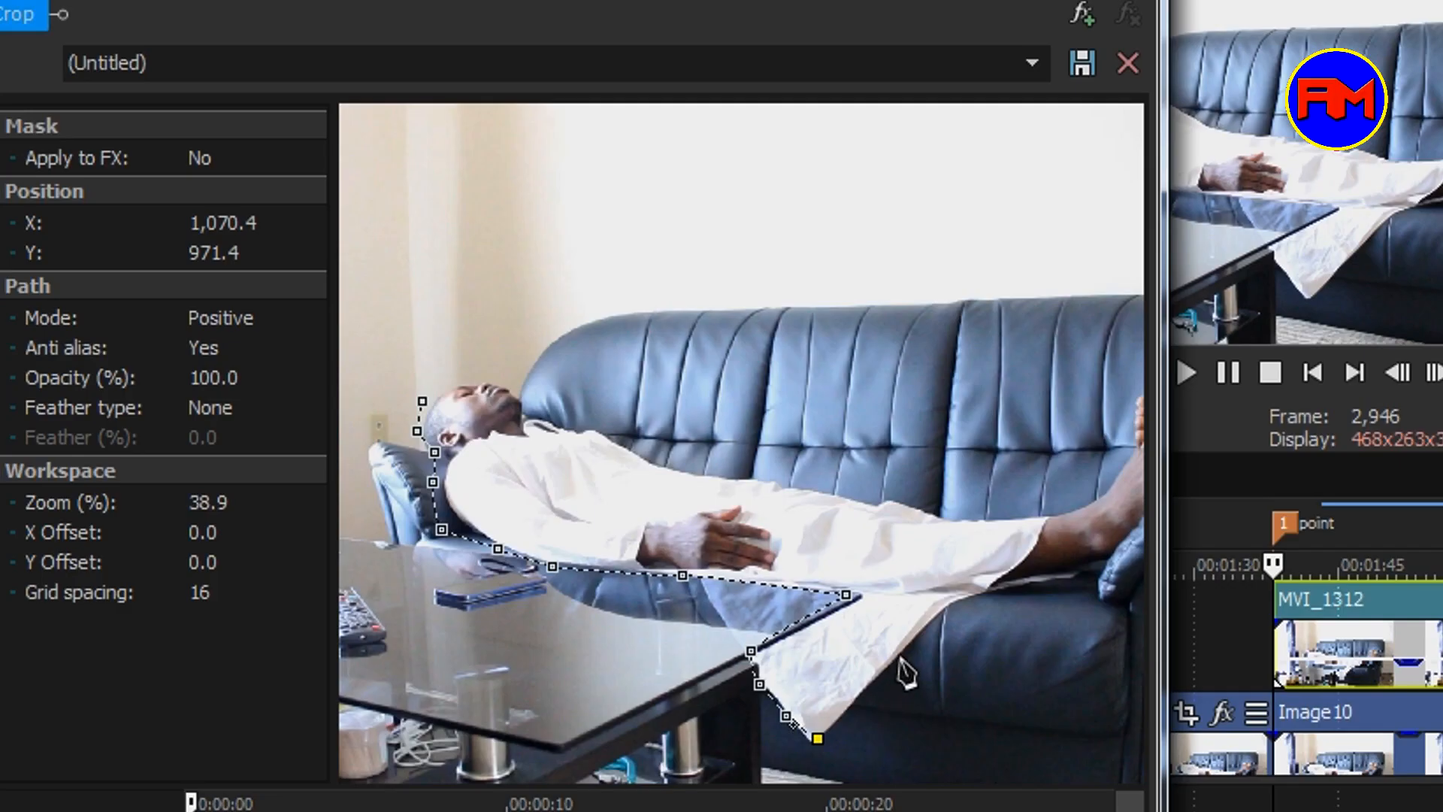
click(901, 651)
click(996, 588)
drag(1070, 572, 1116, 568)
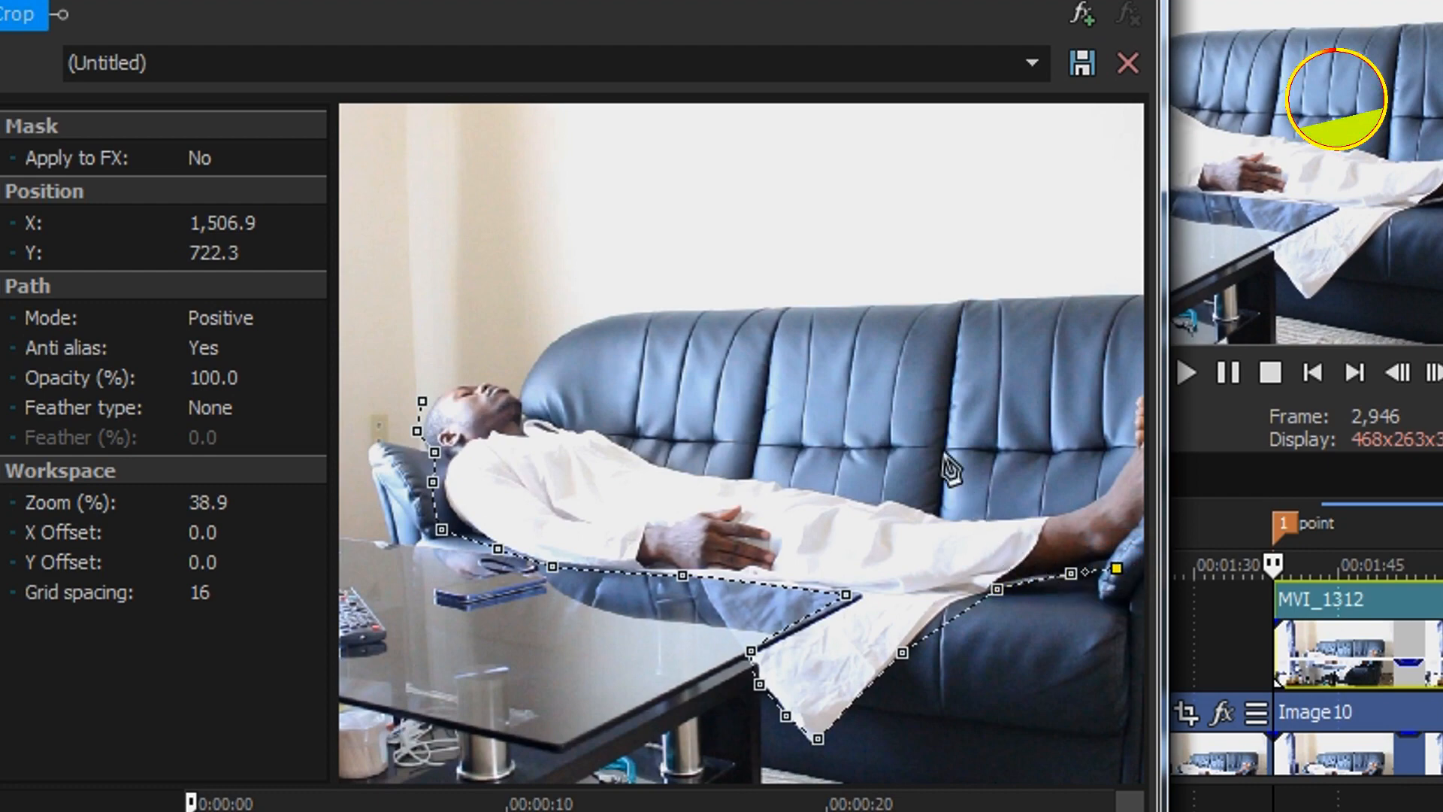
- Continue the mask path around the man's feet, keeping both soles inside the outline
scroll(829, 583, down, 2)
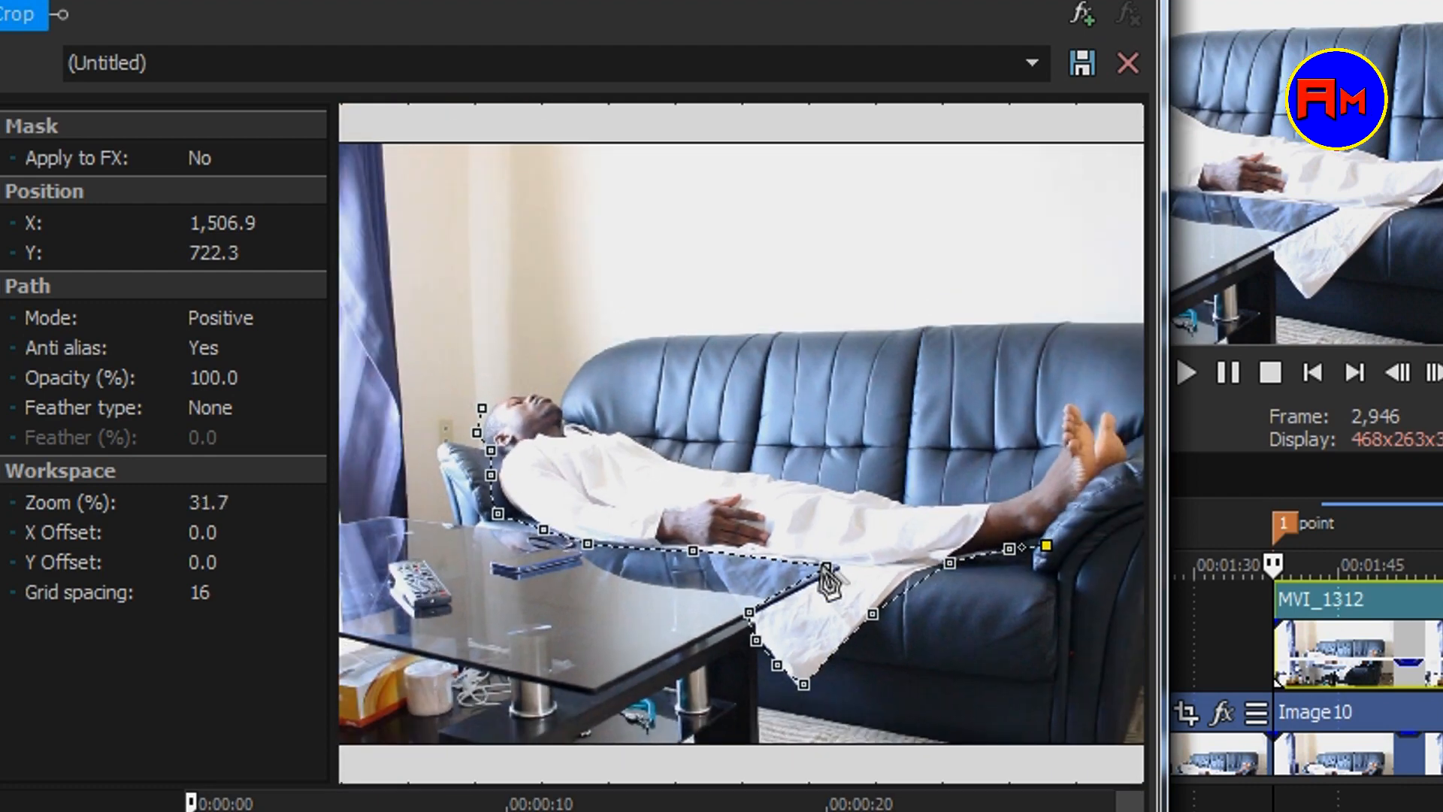
click(1058, 515)
click(1105, 467)
click(1128, 459)
click(1129, 432)
click(1110, 407)
click(1051, 451)
- Trace the mask path back over the legs, torso and face, and close it at the starting anchor behind the head
click(1035, 474)
click(974, 489)
click(906, 490)
click(799, 460)
click(700, 441)
click(633, 422)
click(555, 385)
click(514, 381)
click(485, 384)
click(481, 408)
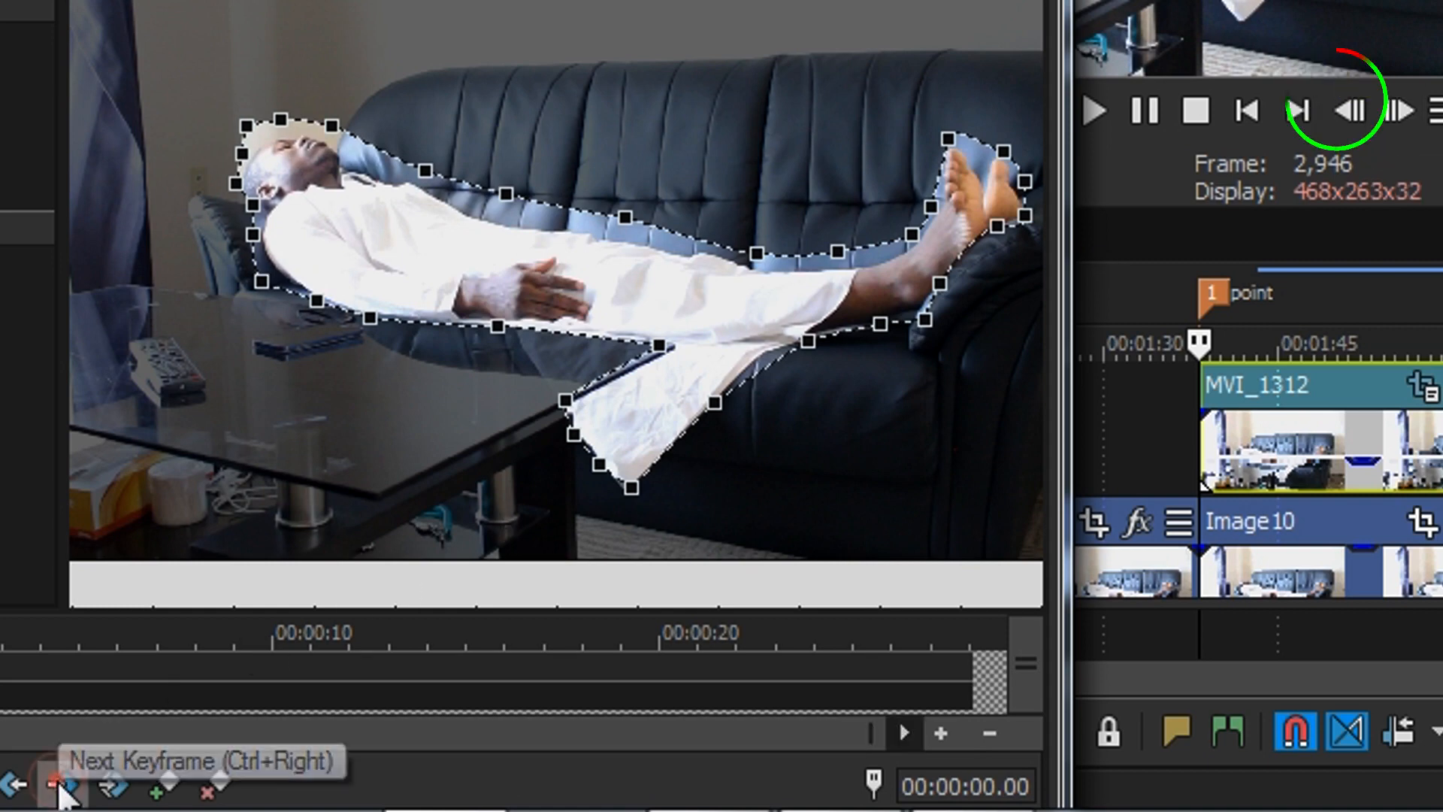
- Advance frame by frame to frame 2,962 and adjust the mask anchors around the man's face and neck
click(1405, 124)
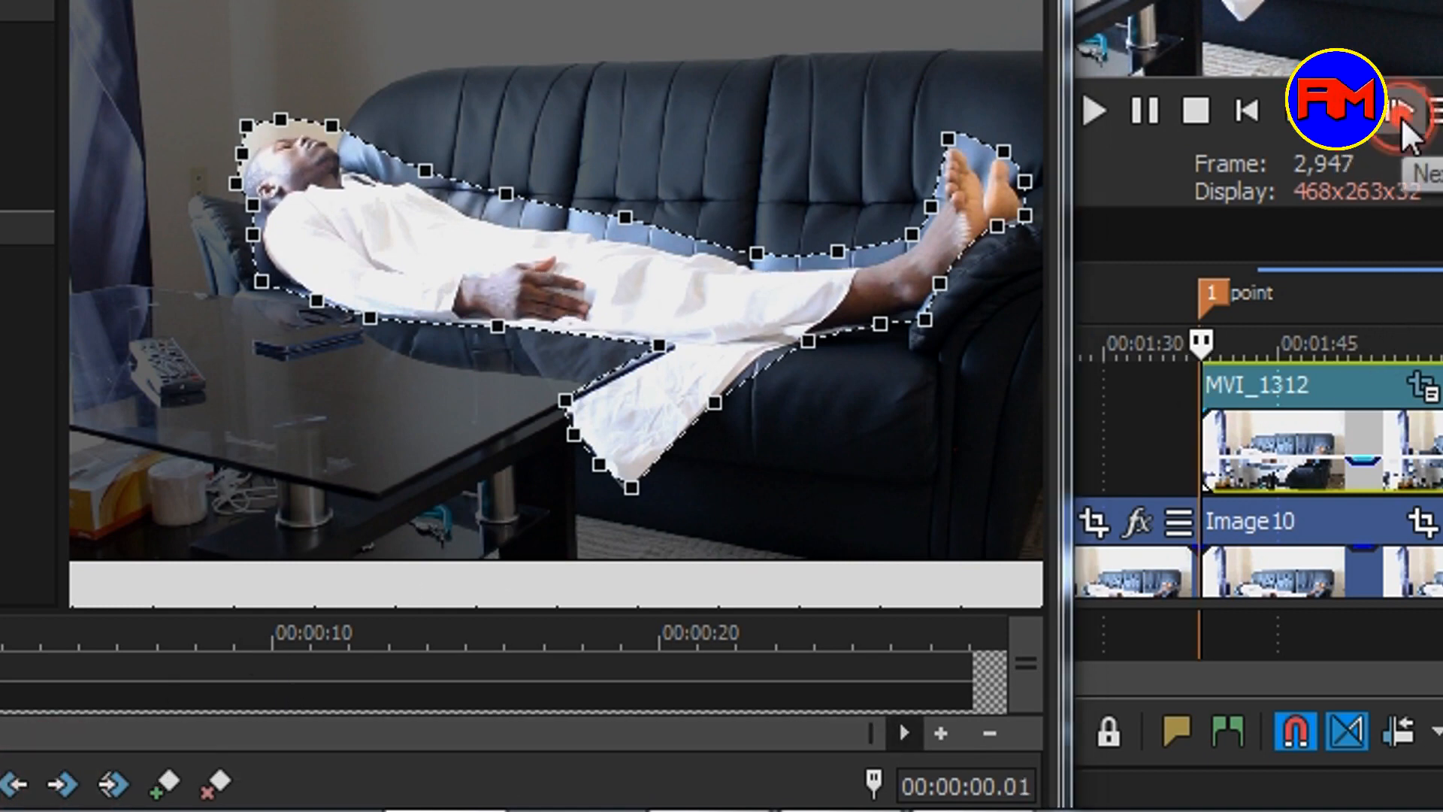
click(1402, 120)
click(1402, 120)
click(1402, 121)
click(1402, 120)
click(1403, 120)
click(1402, 121)
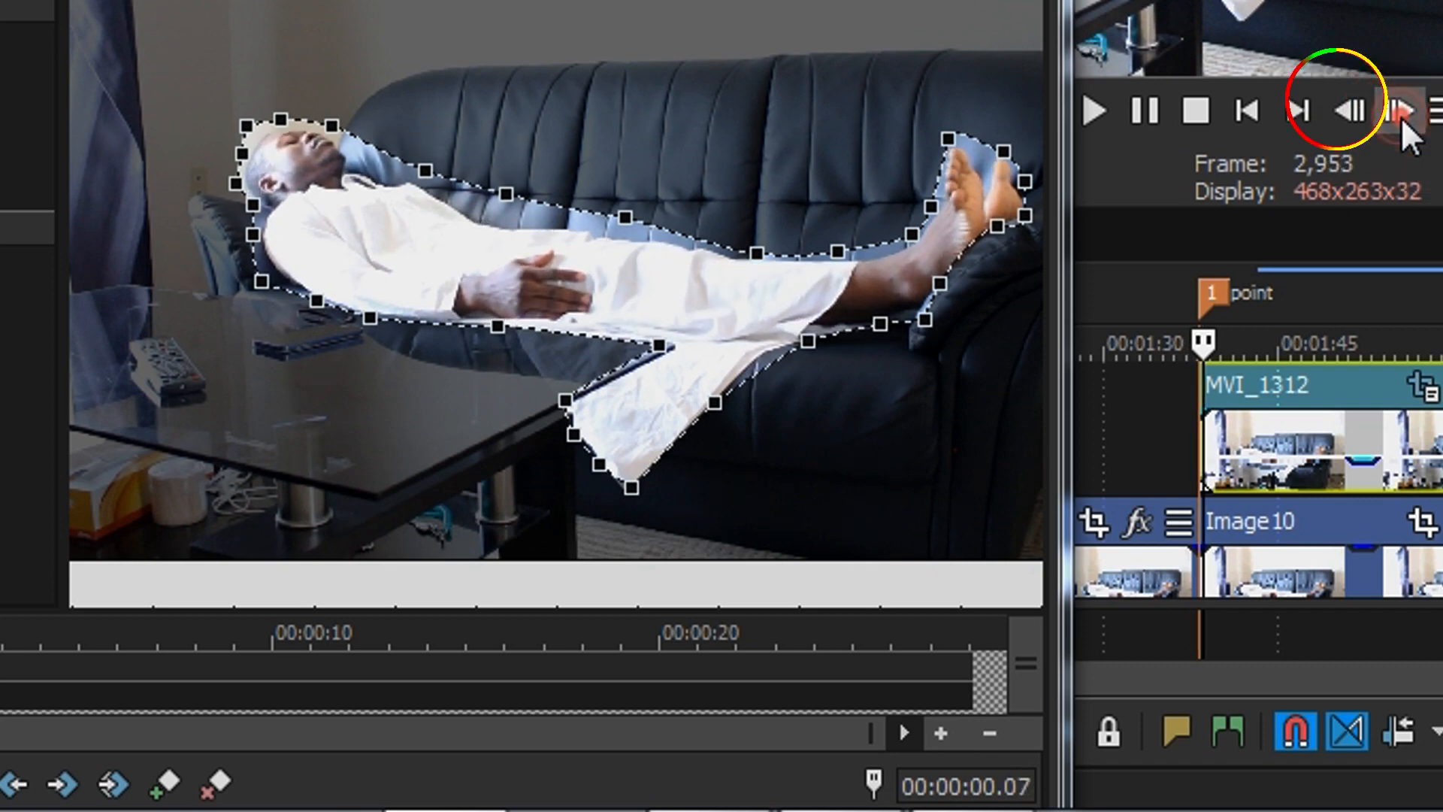
click(1402, 120)
click(1403, 120)
click(1402, 120)
click(1403, 120)
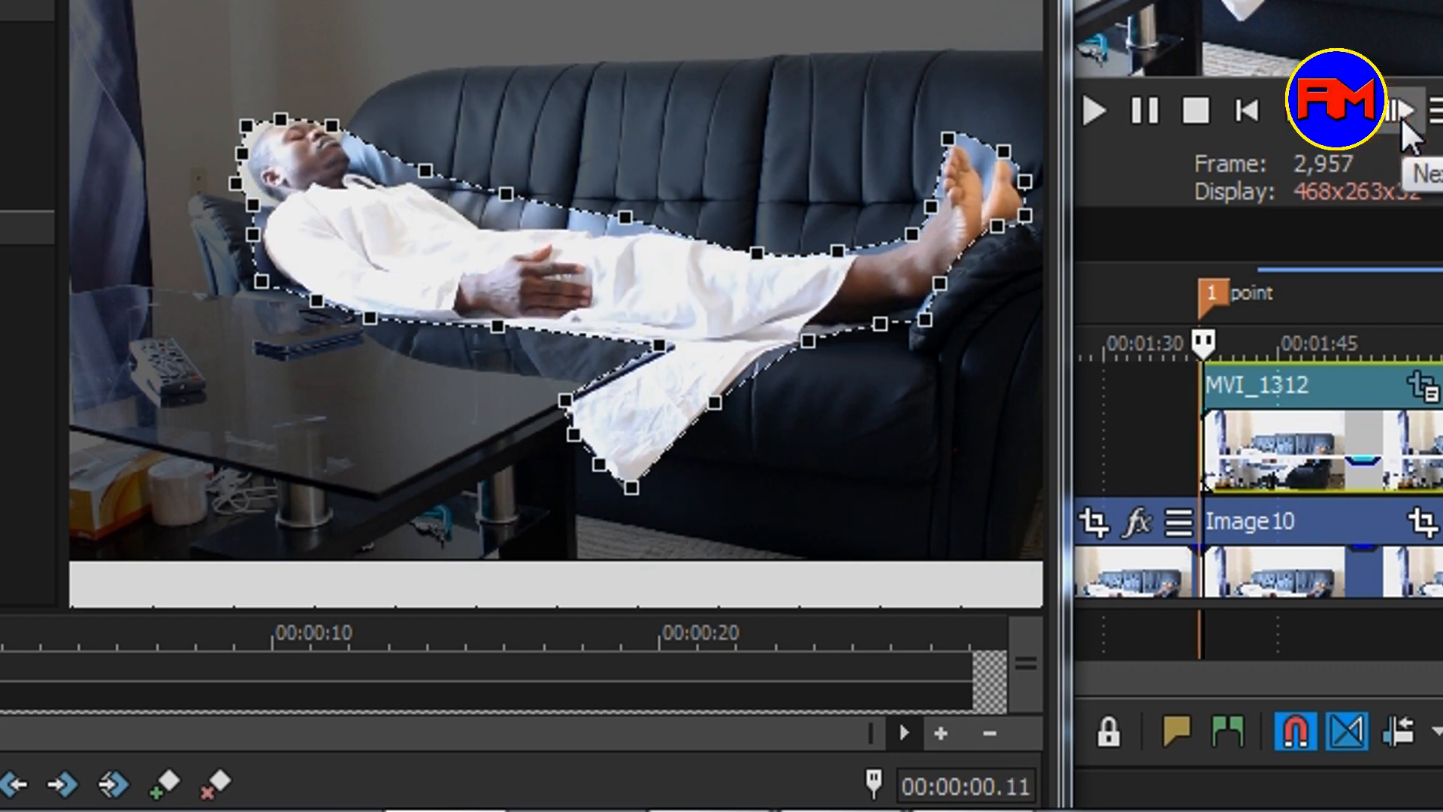
click(1402, 121)
click(1402, 120)
click(1402, 120)
click(1402, 121)
click(1402, 121)
click(331, 125)
click(337, 150)
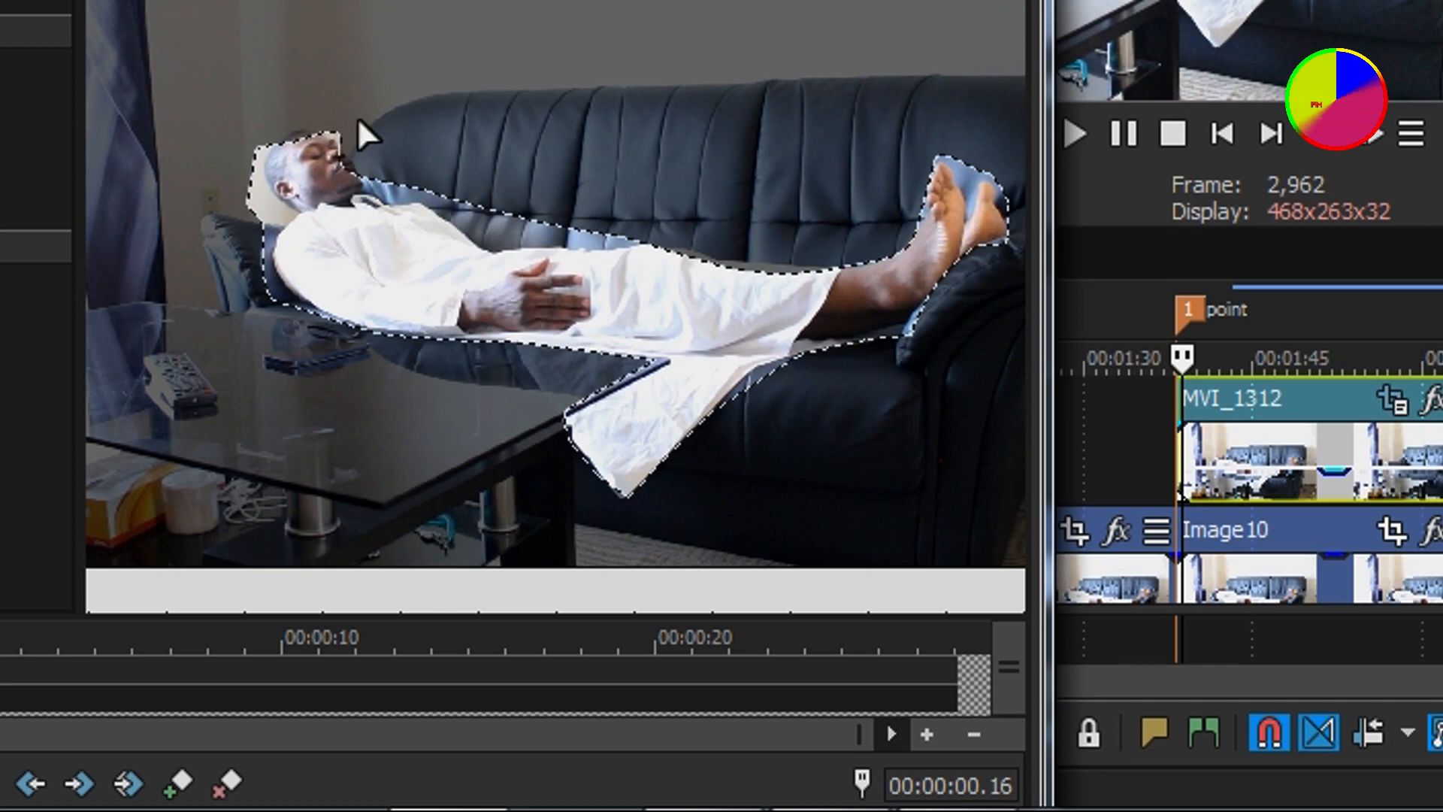
click(362, 165)
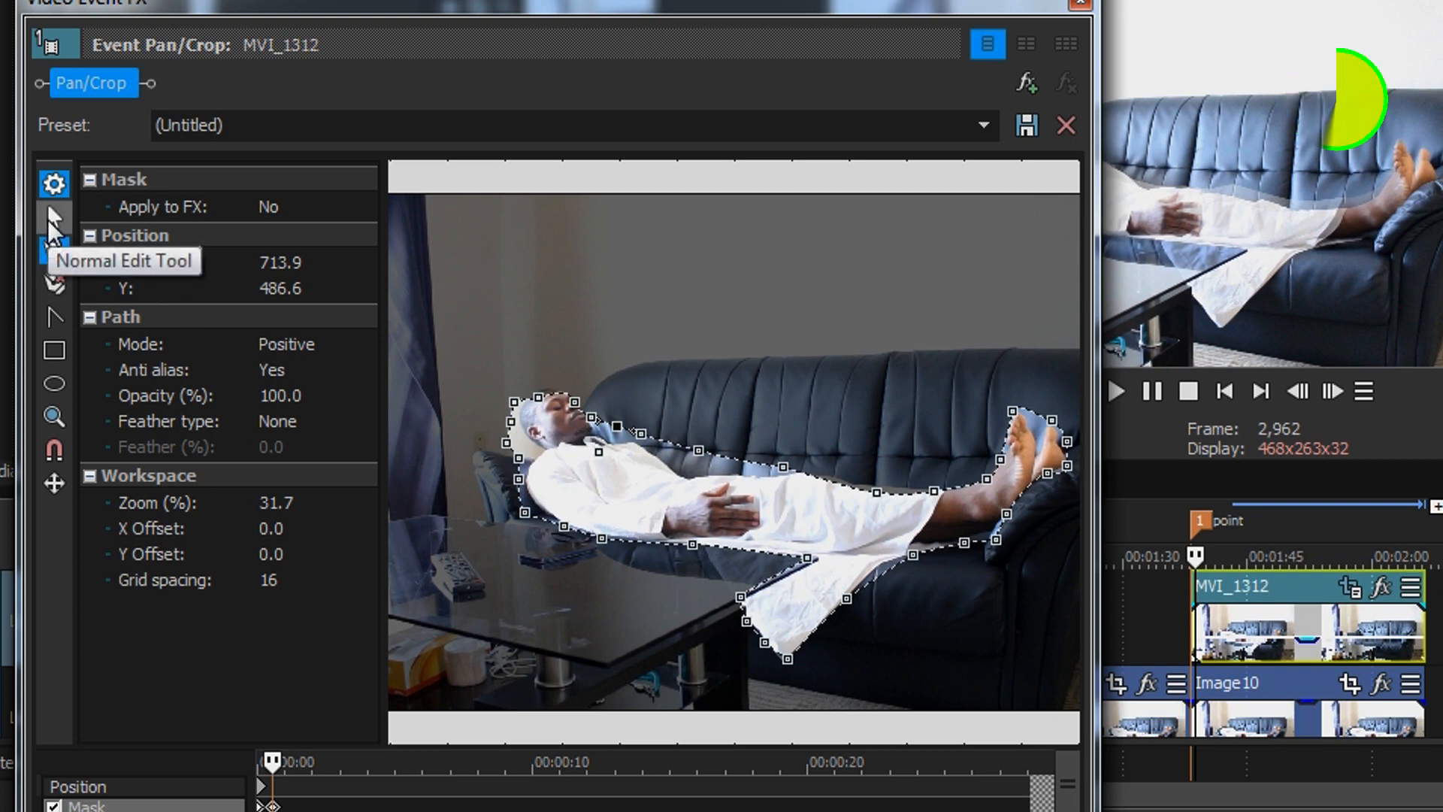
- With the Normal Edit Tool, select the whole mask at frame 2,962, shift it to X 1,053.5 and stretch it upward to Y 683.3
click(48, 218)
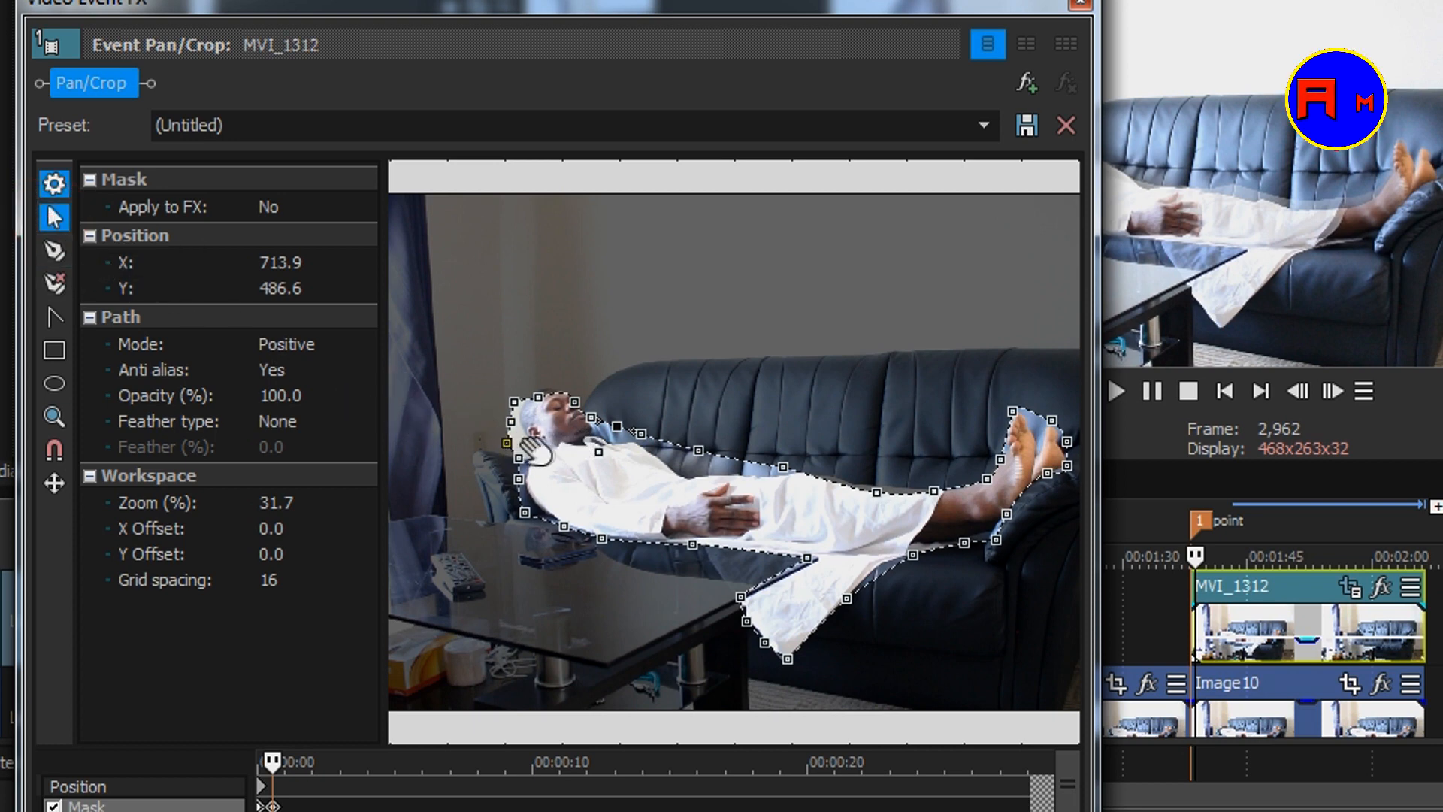
double_click(595, 417)
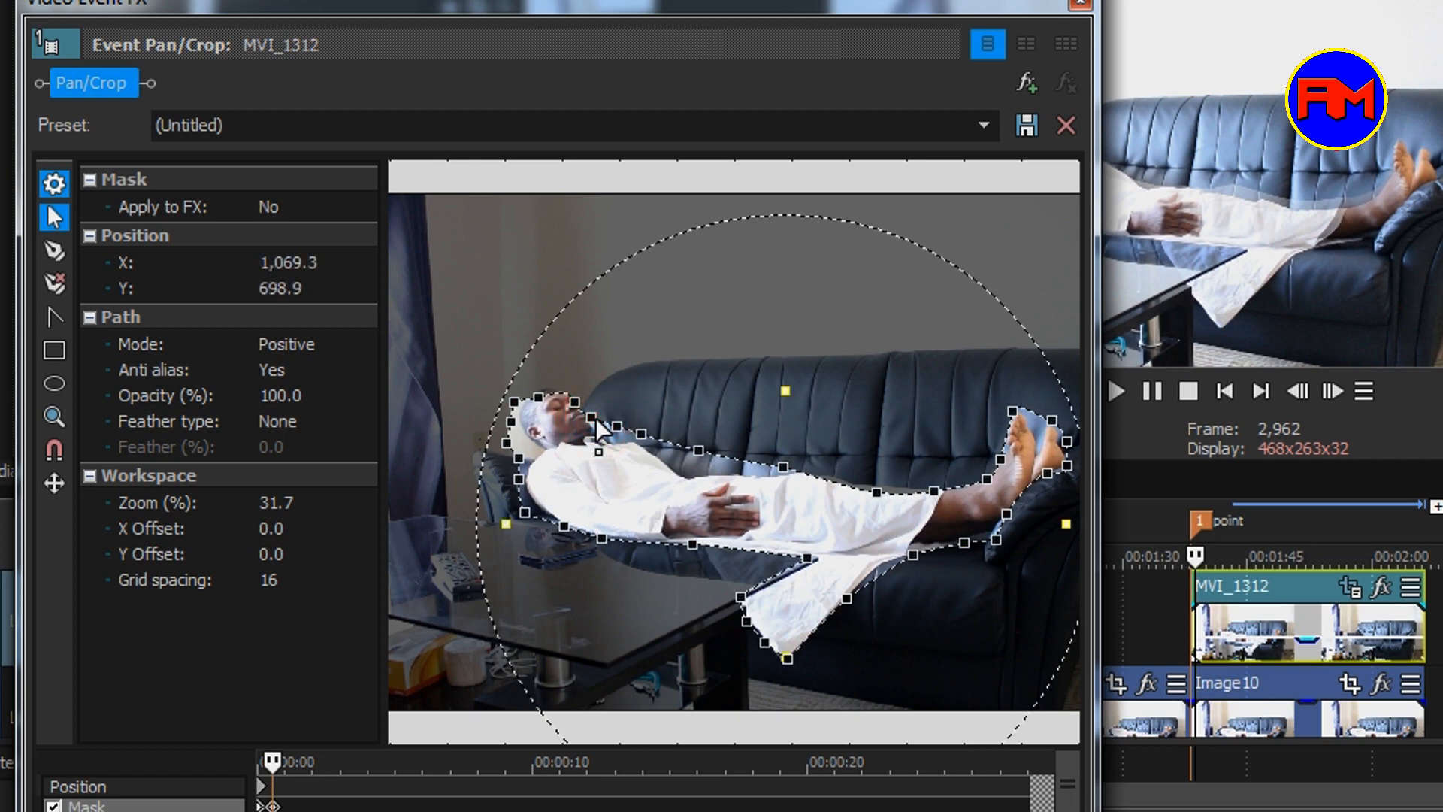
drag(601, 417, 606, 418)
drag(748, 510, 749, 510)
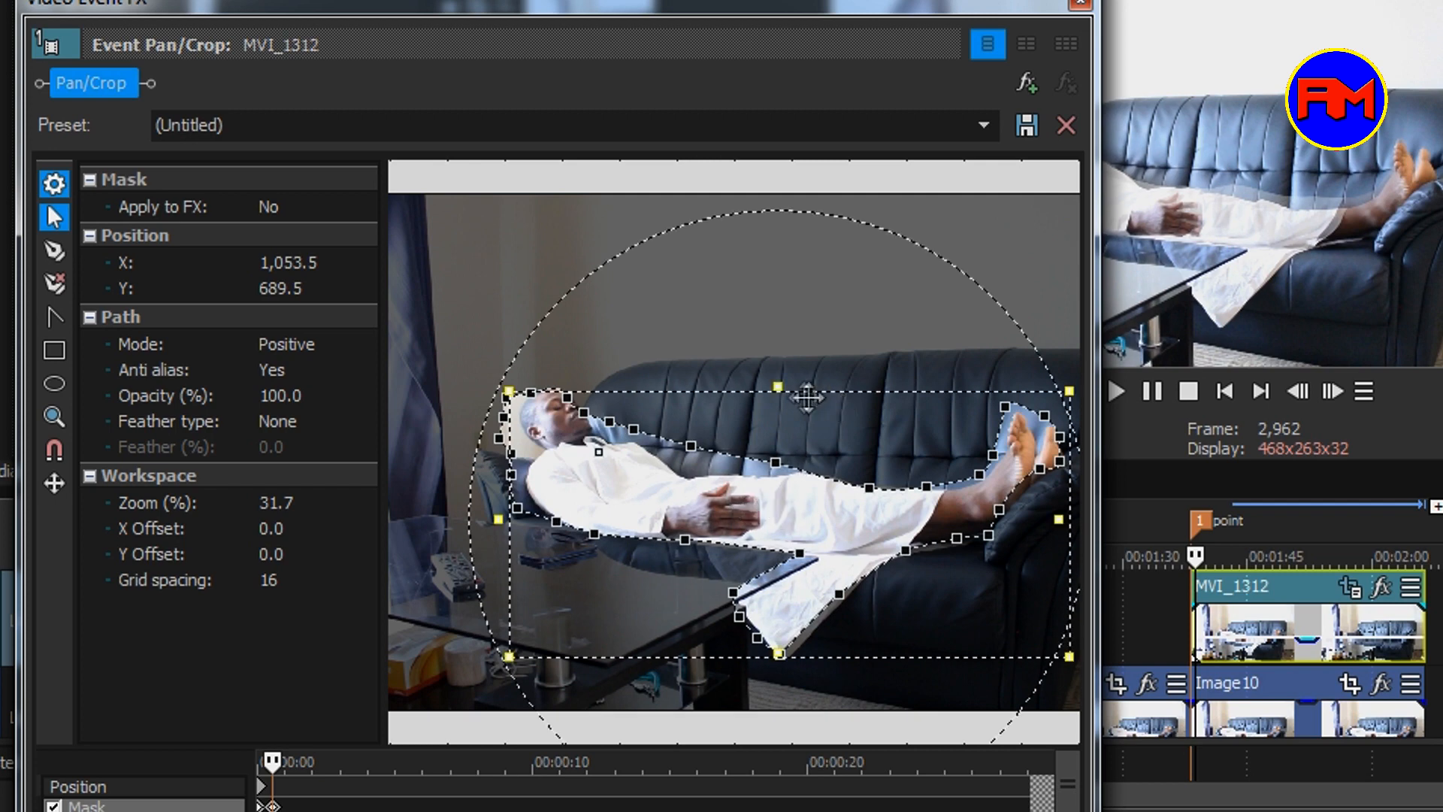
drag(783, 388, 783, 385)
click(776, 381)
click(777, 381)
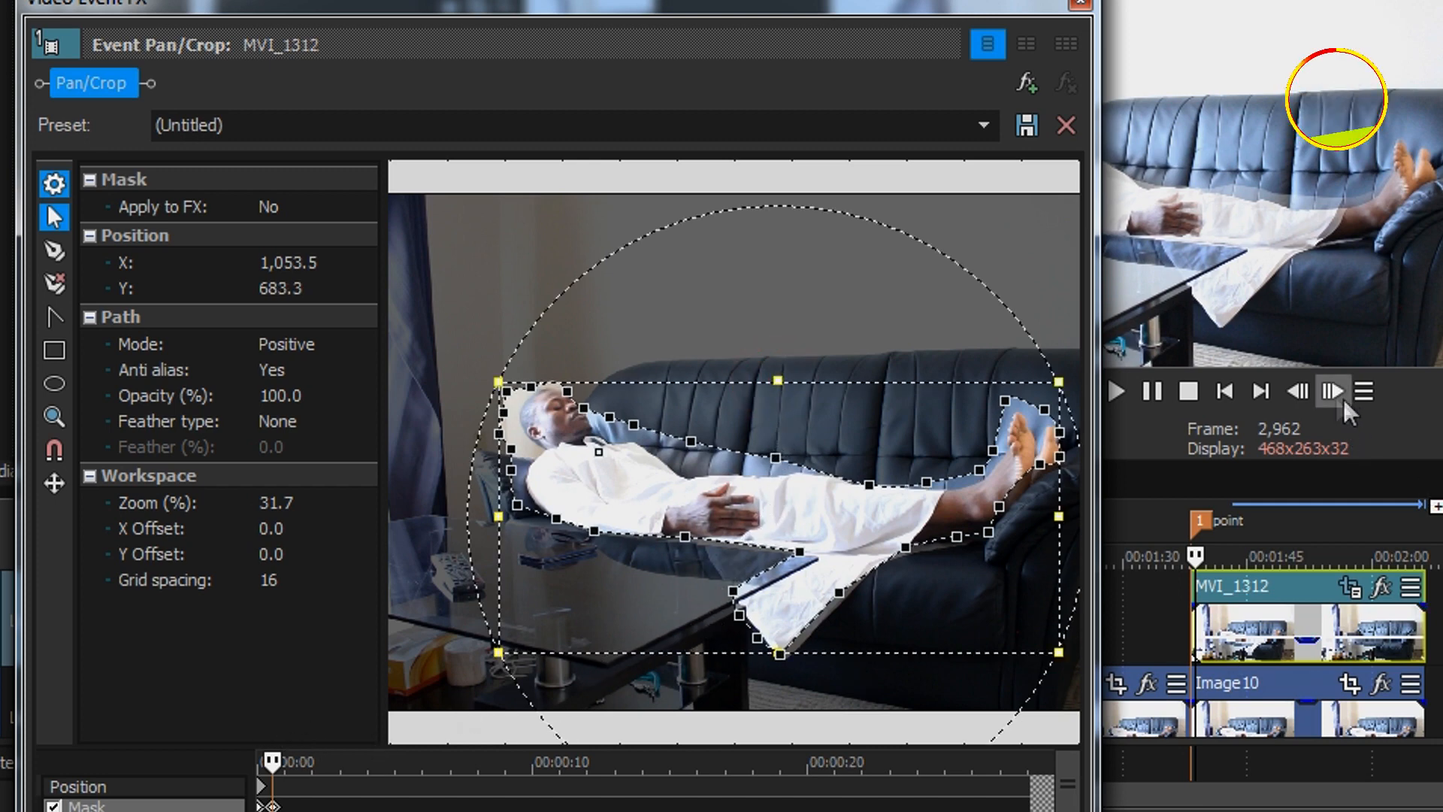
- Advance to frame 2,968, try stretching the mask upward to fit the raised head, and reset the mask
click(1333, 394)
click(1333, 395)
click(1333, 395)
click(1333, 395)
click(1333, 395)
click(1333, 396)
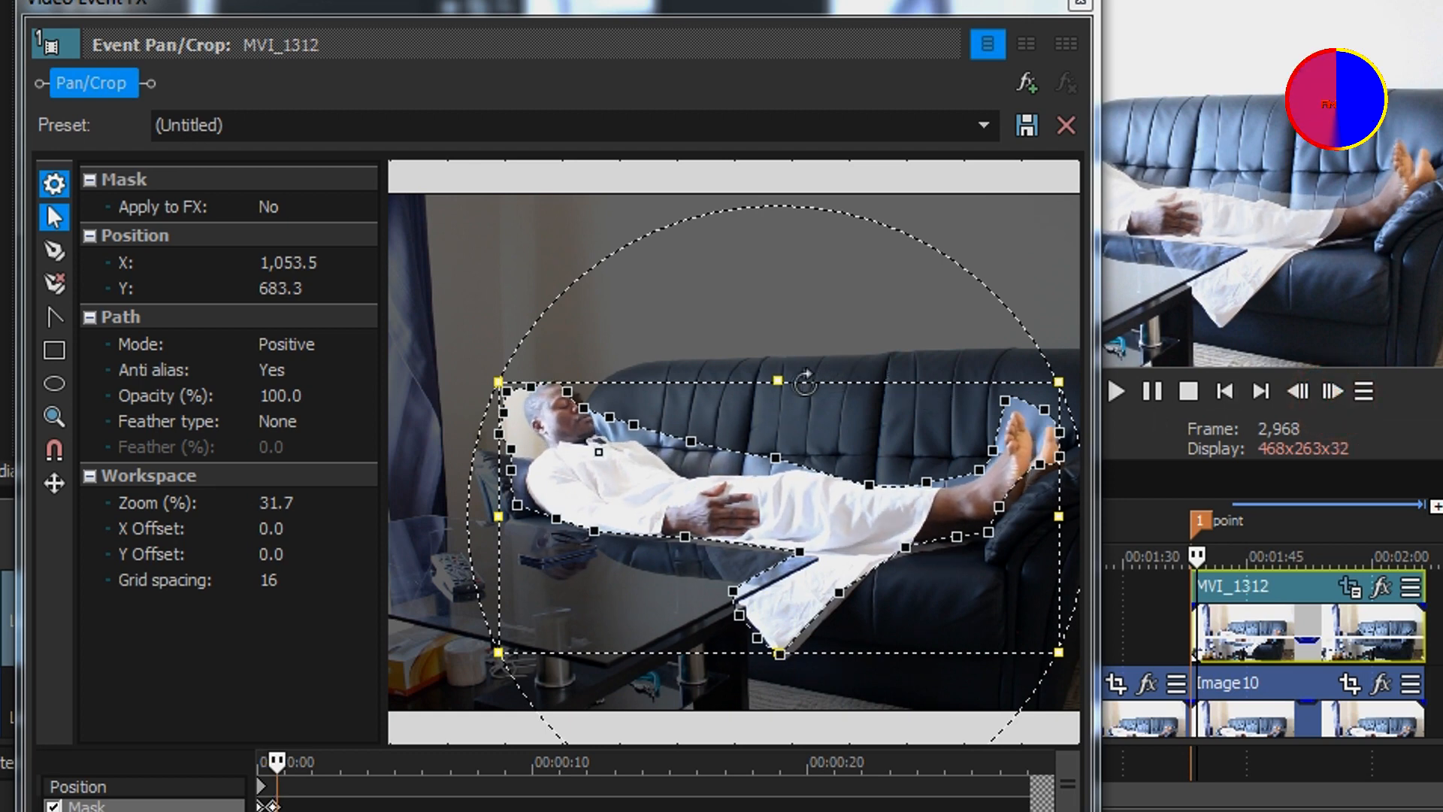
drag(780, 376, 781, 370)
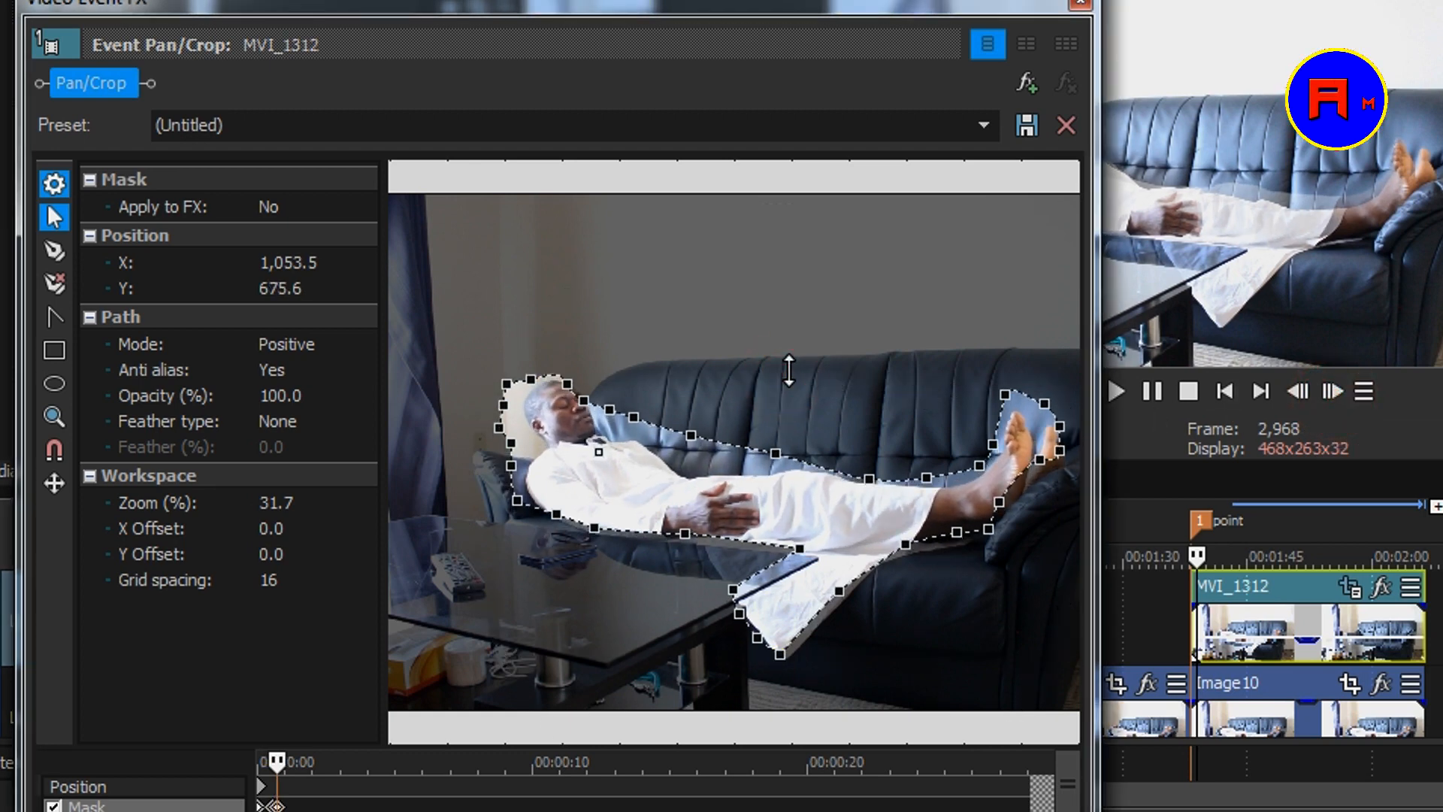
right_click(716, 484)
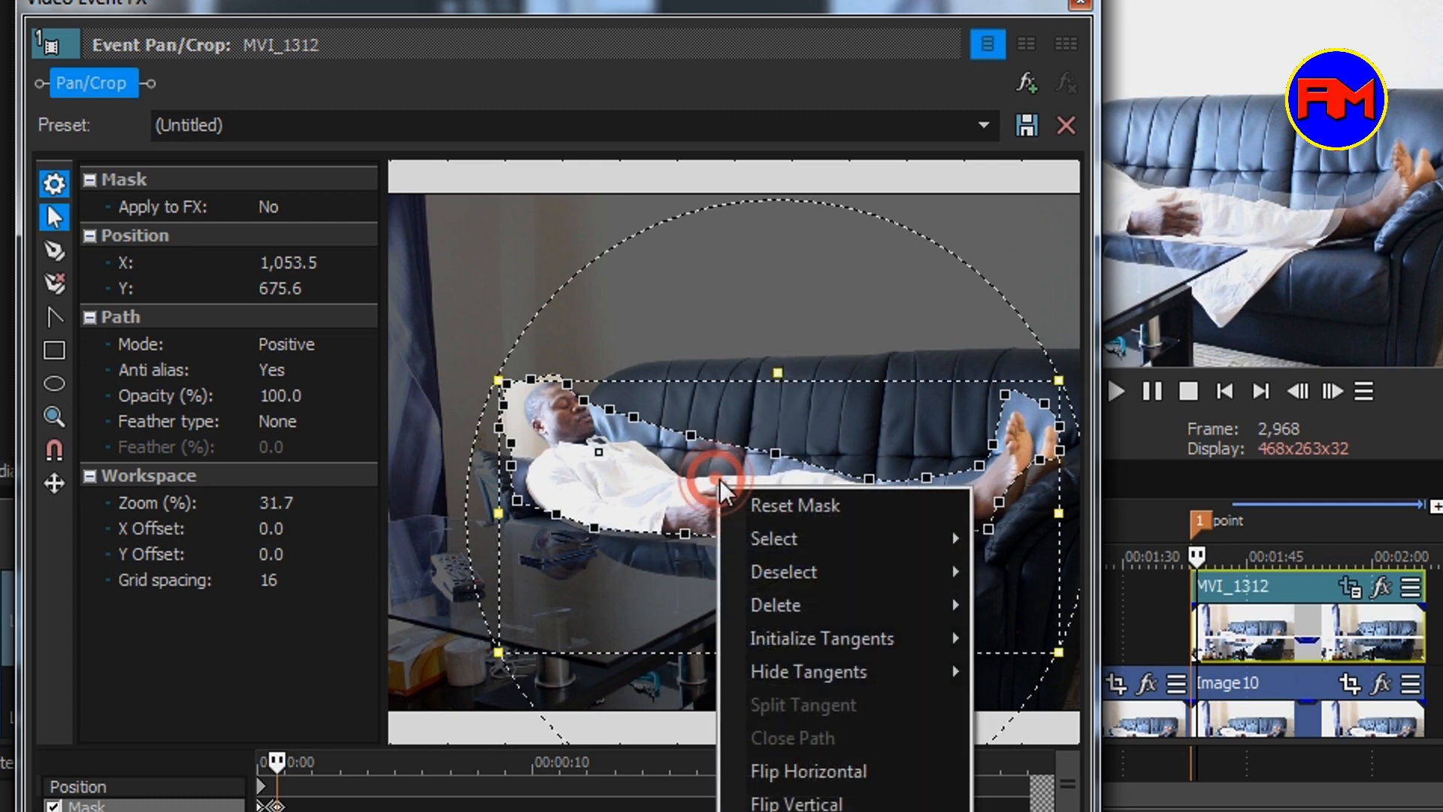
click(856, 505)
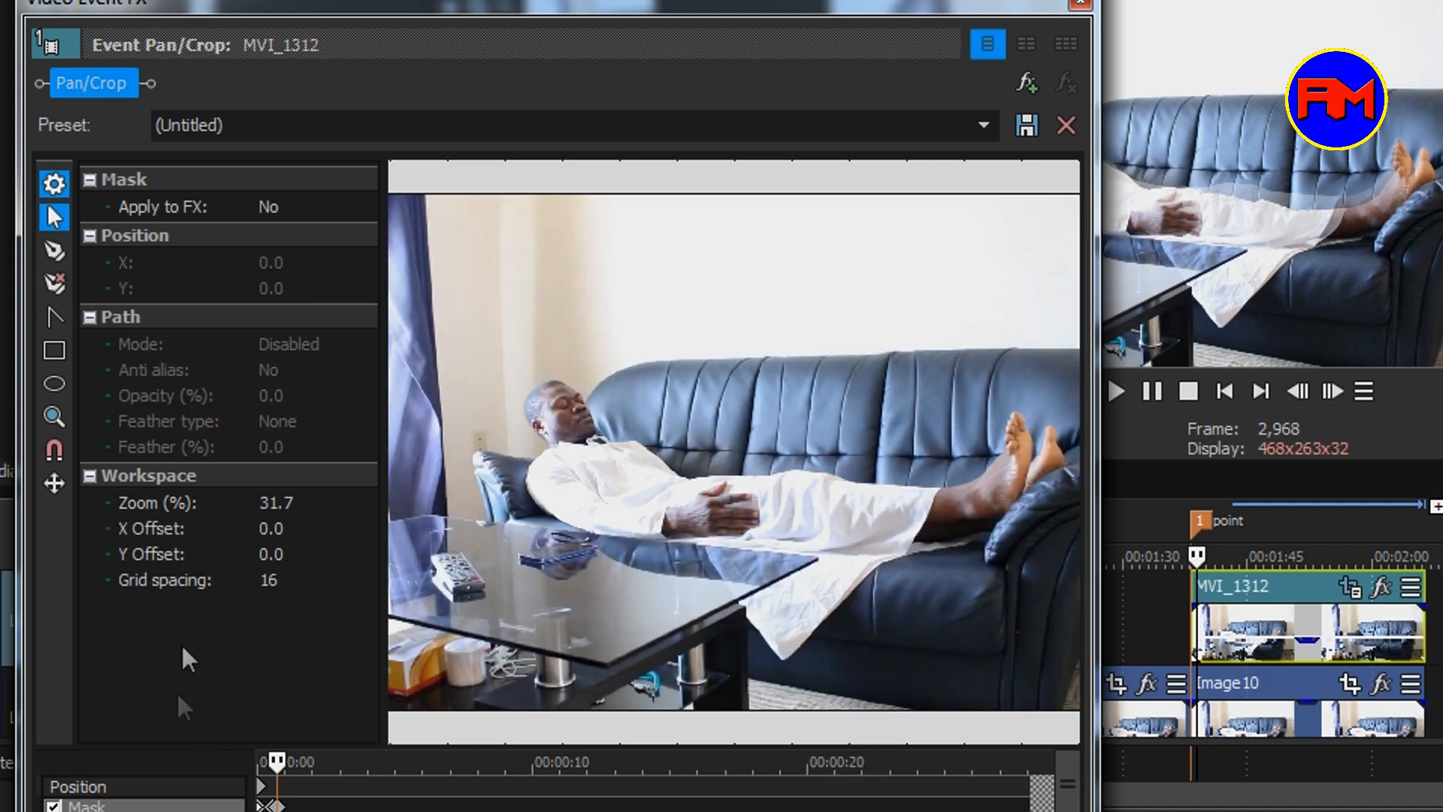
- With the anchor creation tool, trace a new mask path at frame 2,968 from behind the head along the back to the hanging robe's tip
click(54, 249)
click(503, 382)
click(521, 429)
click(529, 446)
click(518, 490)
click(556, 512)
click(666, 545)
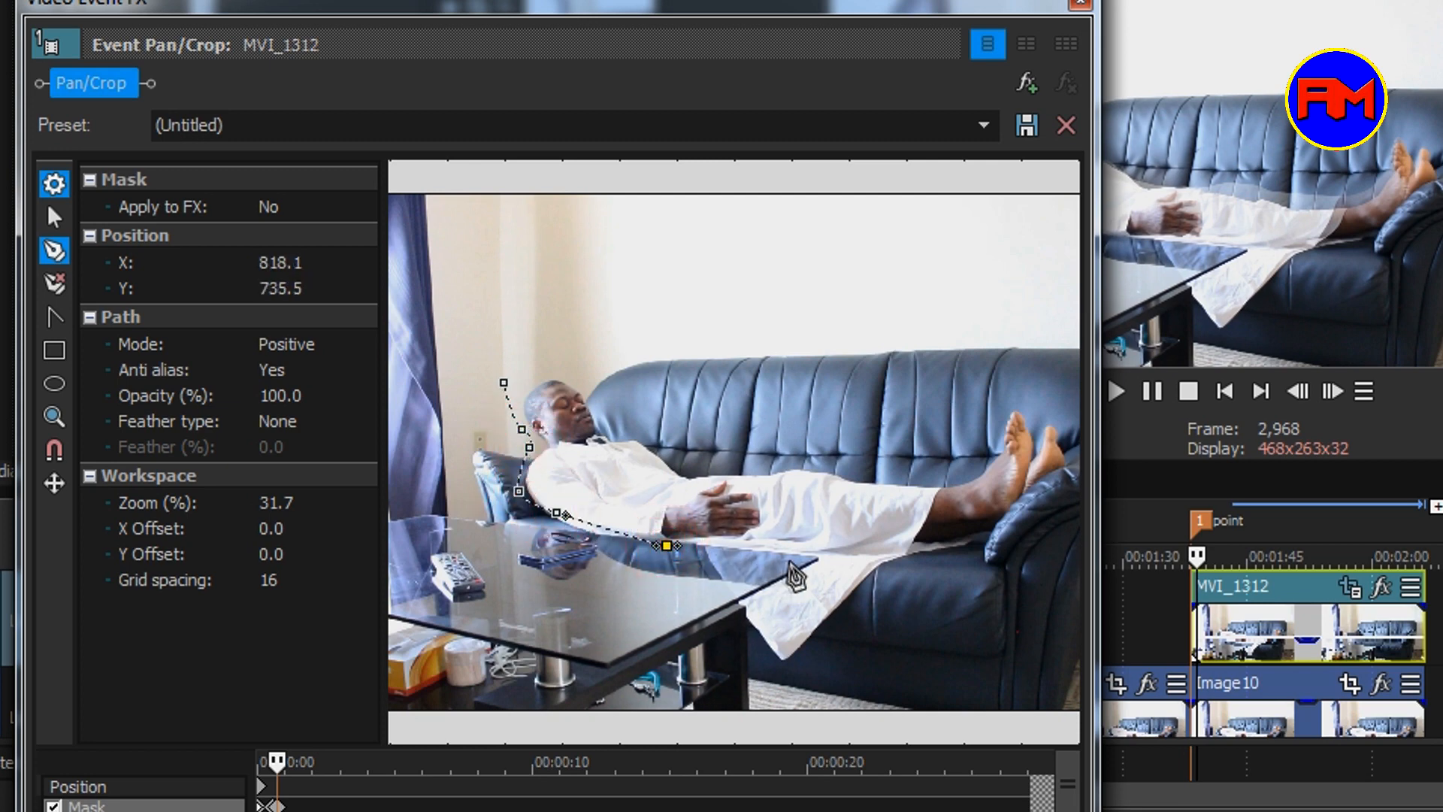
click(813, 554)
click(741, 600)
click(757, 630)
click(789, 658)
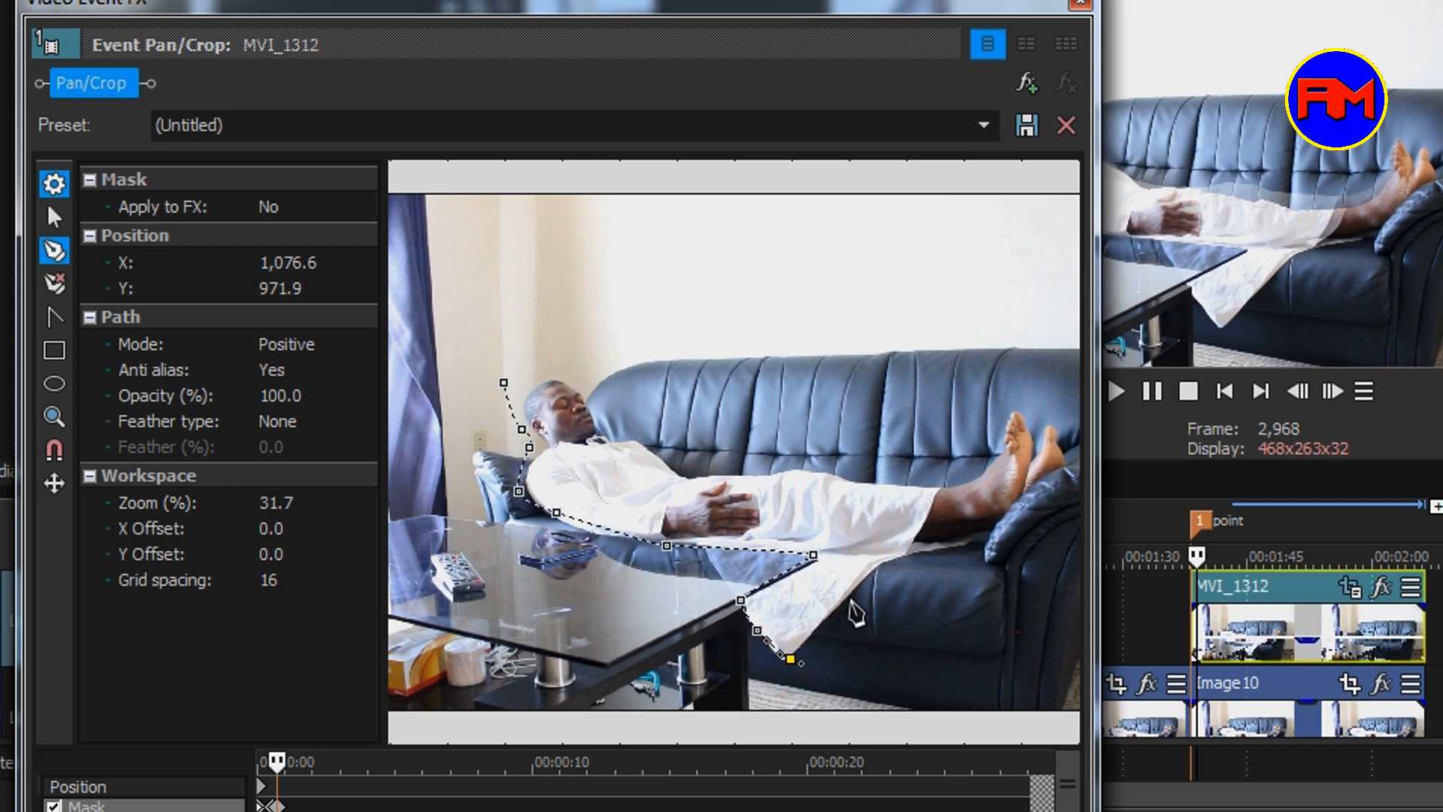
- Continue the frame 2,968 mask path around the feet and back over the body and head, closing it at the first anchor
click(916, 557)
click(1036, 497)
click(1060, 466)
click(1066, 441)
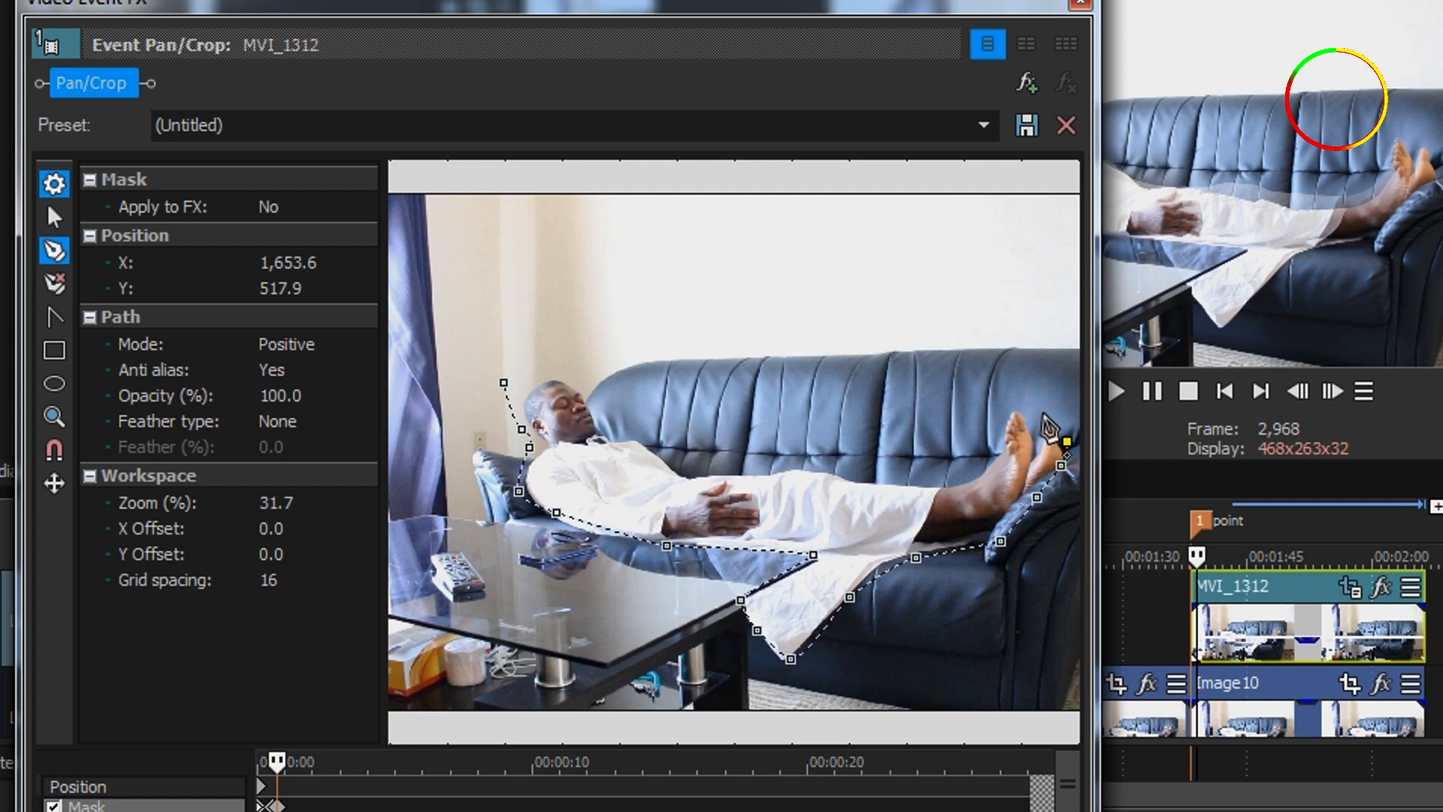
click(1040, 413)
click(995, 414)
click(986, 463)
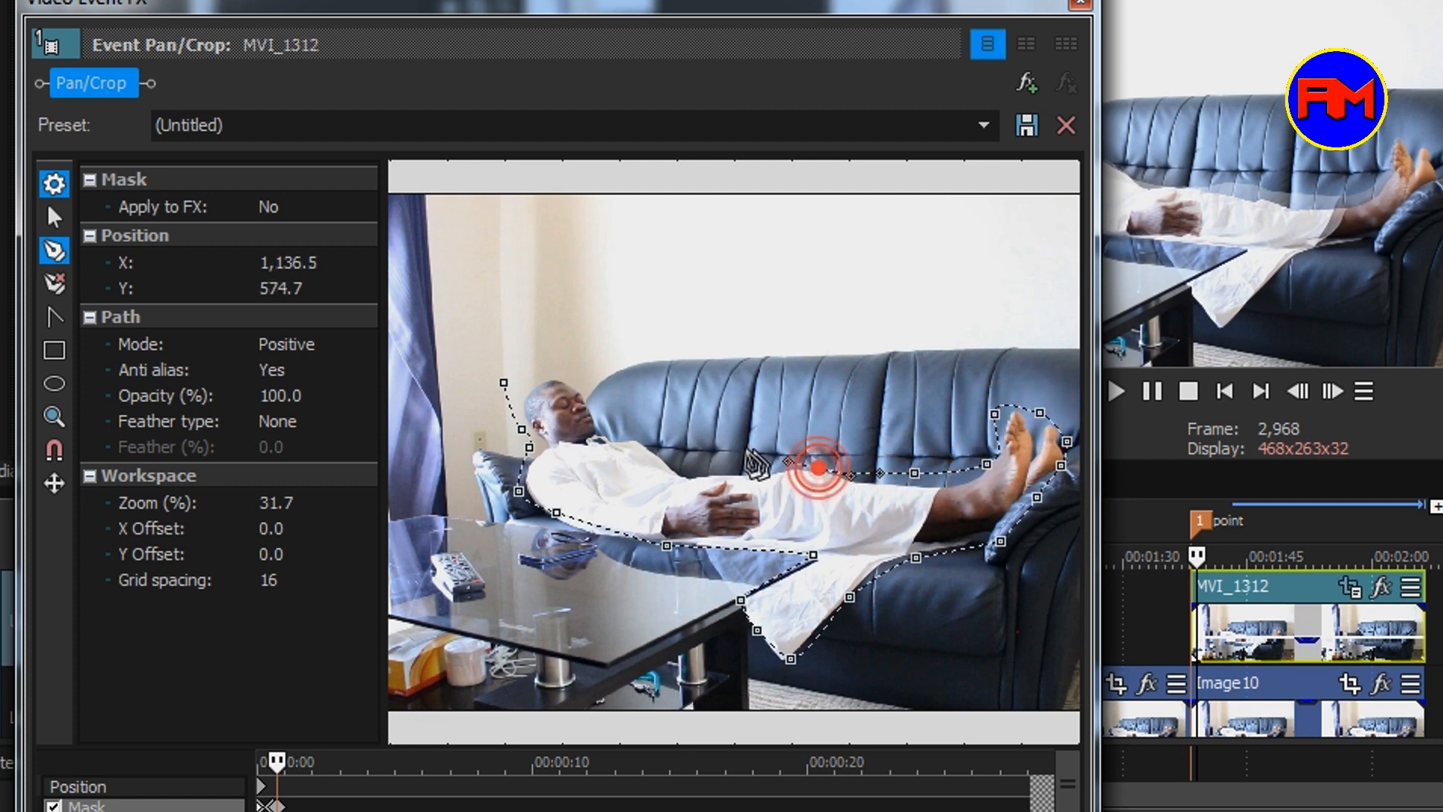
click(676, 450)
click(633, 434)
click(608, 394)
click(553, 360)
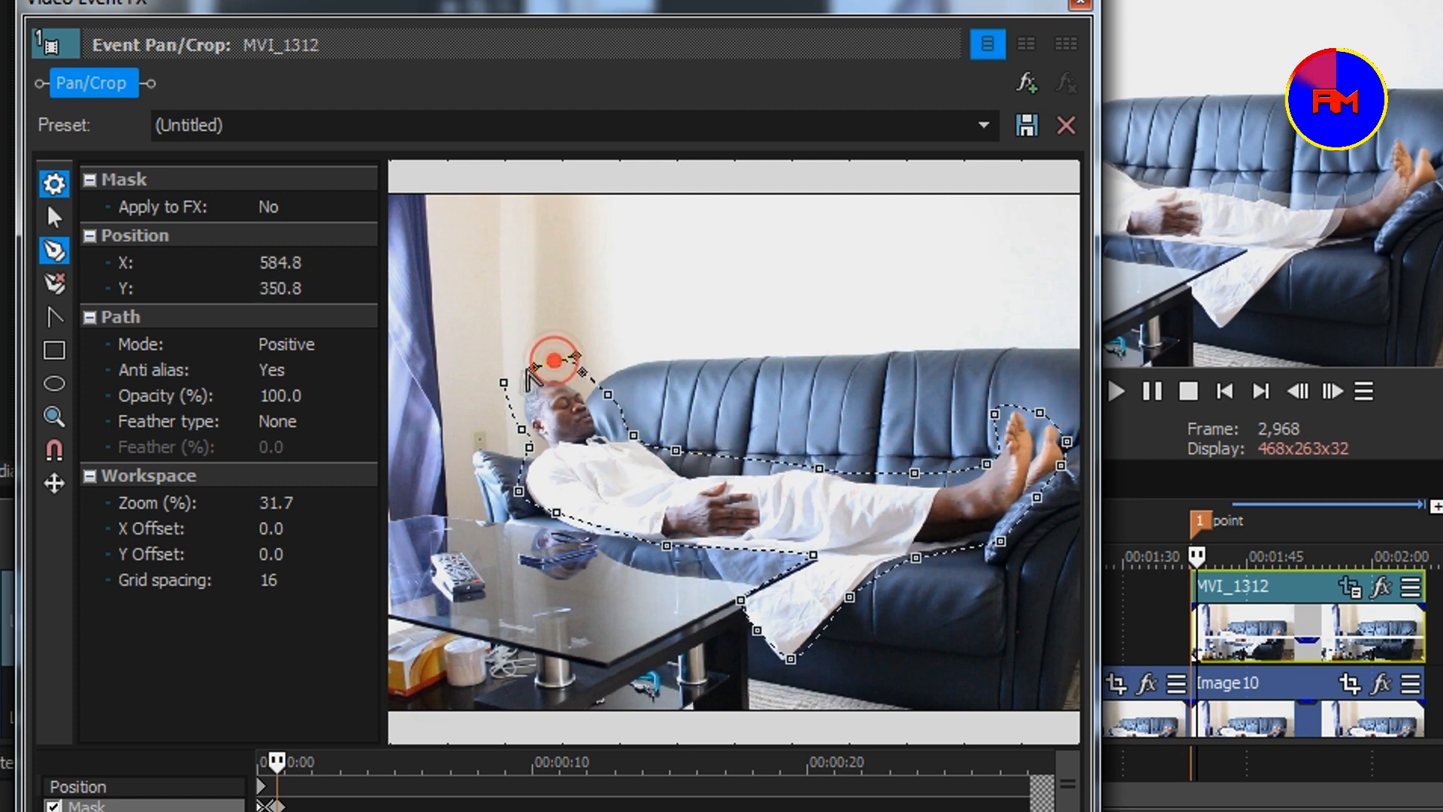
click(503, 383)
- Advance to frame 2,984, reset the mask, start a new path behind the man's head and close the Event Pan/Crop window
click(1332, 390)
click(1331, 391)
click(1331, 391)
click(1332, 391)
click(1331, 390)
click(1331, 391)
click(1332, 391)
click(1331, 391)
click(1331, 391)
click(1332, 391)
click(1331, 391)
click(1332, 391)
click(1331, 391)
click(1331, 391)
click(1332, 390)
click(1332, 391)
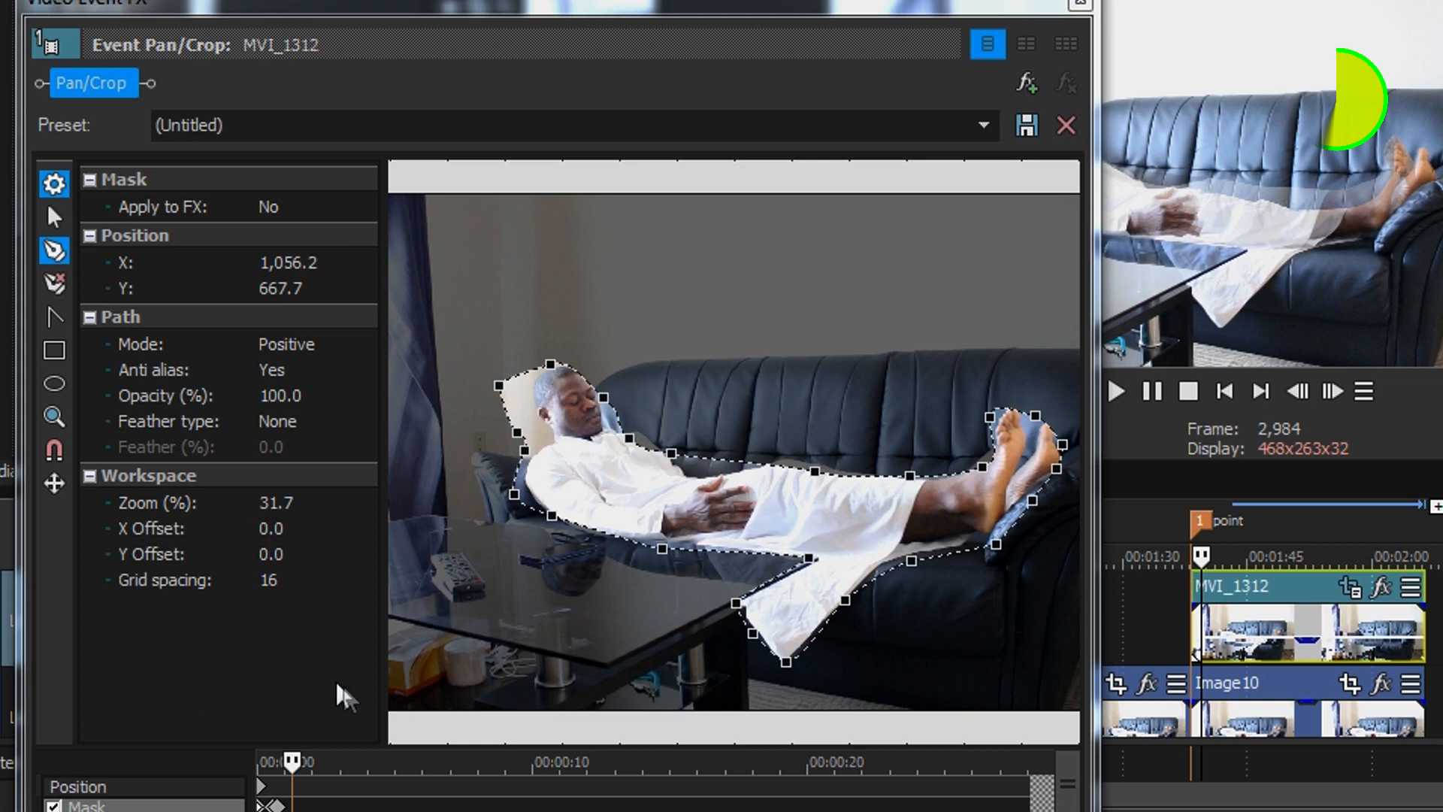
right_click(620, 472)
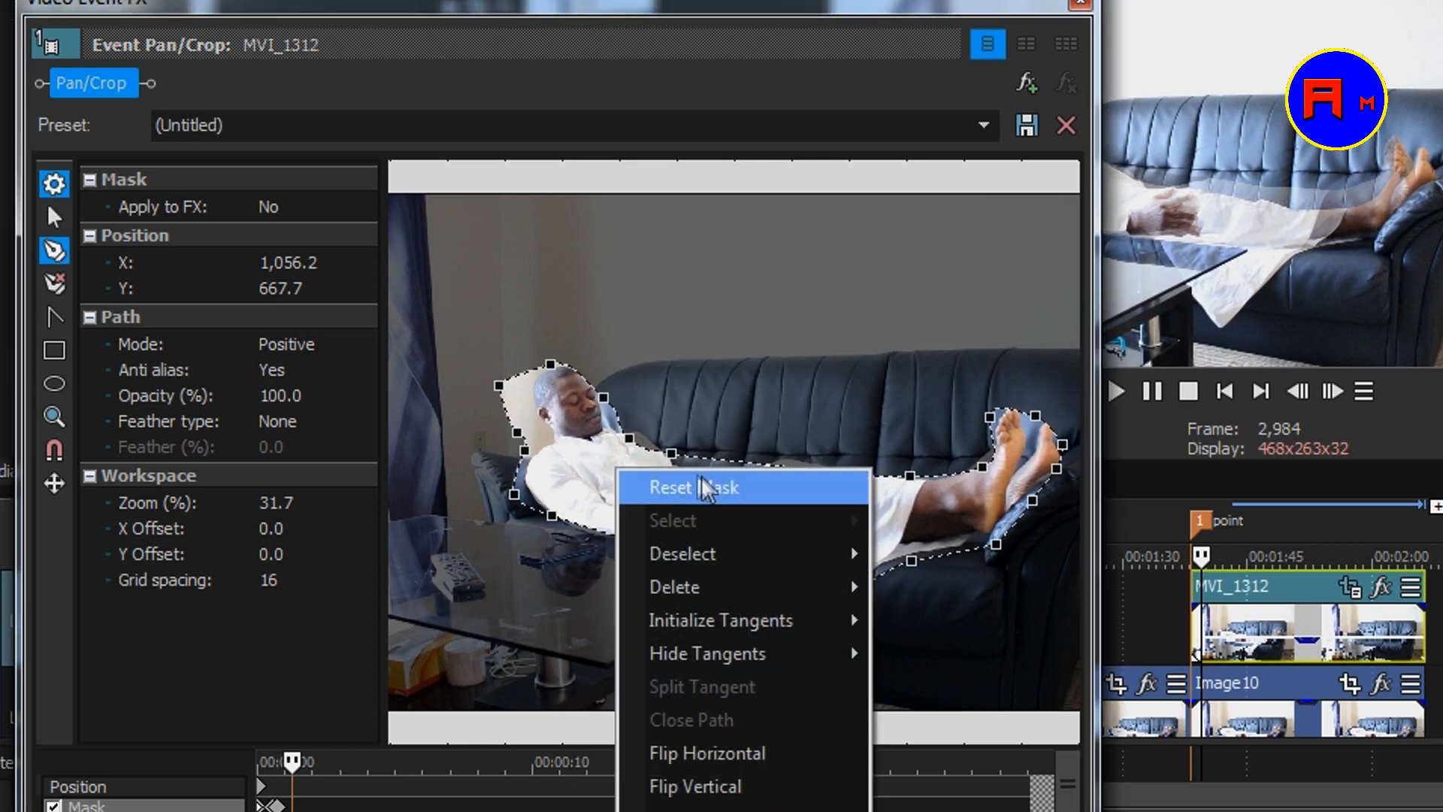
click(706, 488)
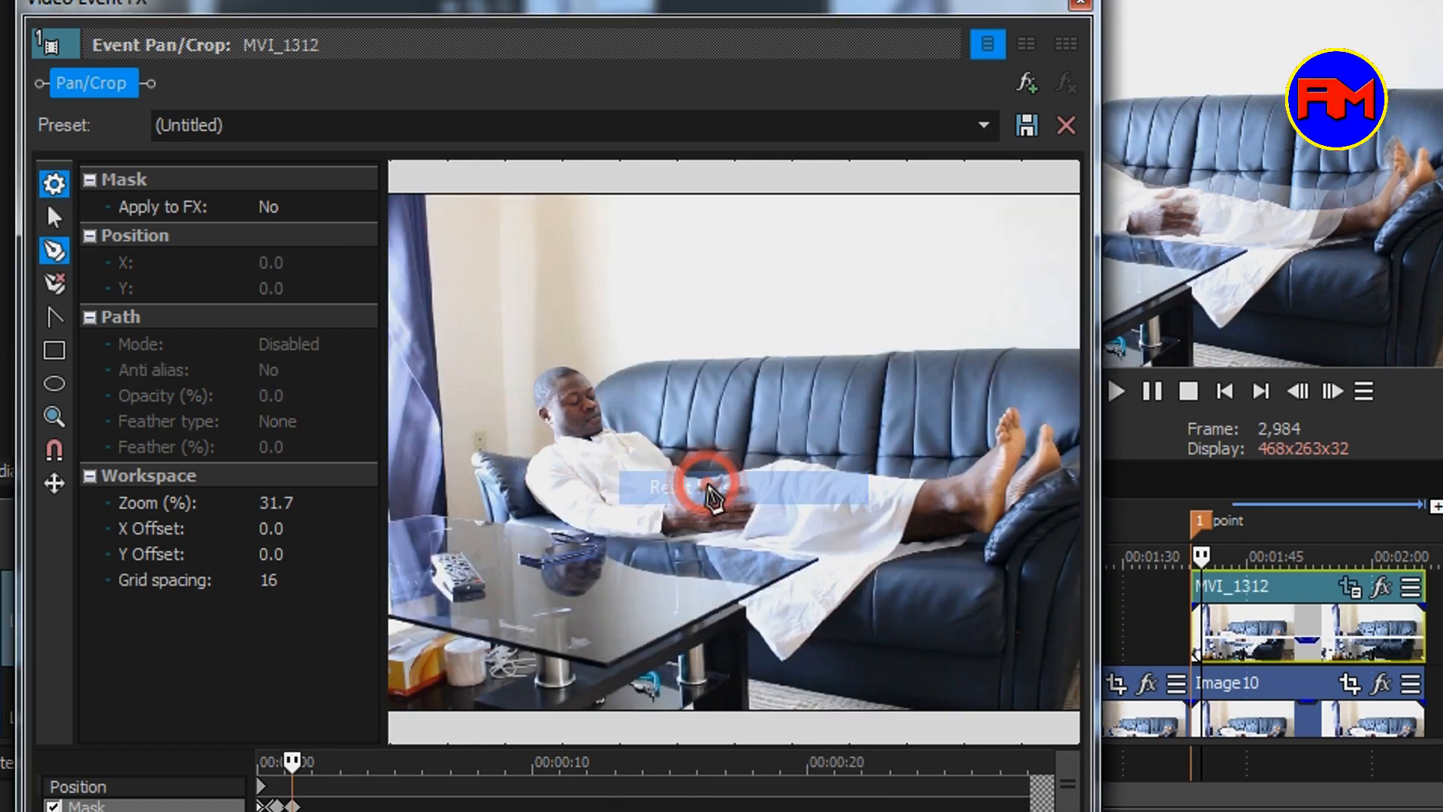
click(54, 250)
click(526, 378)
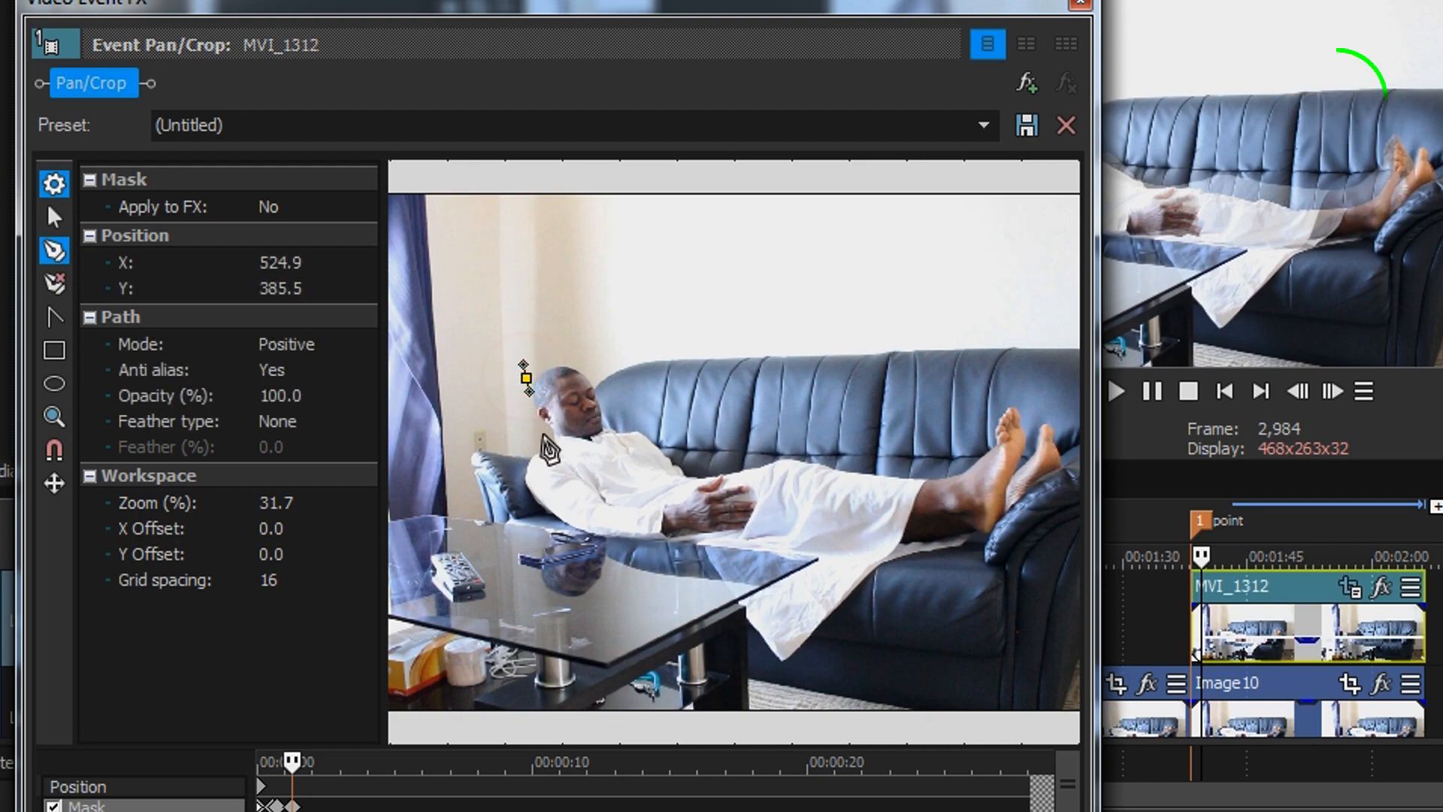
click(1082, 6)
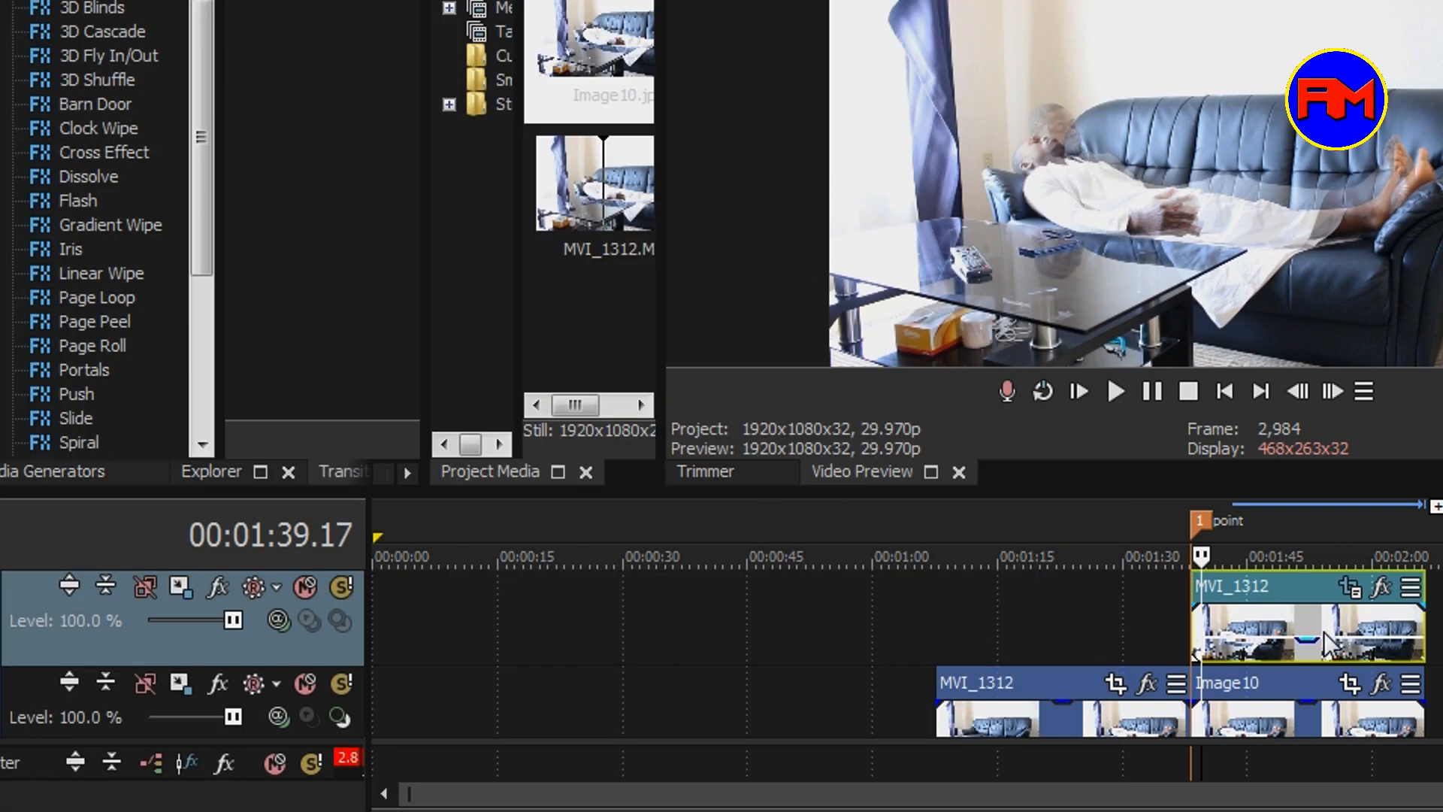
- Check the upper clip's opacity level, magnify the timeline around the "point" marker and enlarge the timeline area
mouse_move(1327, 647)
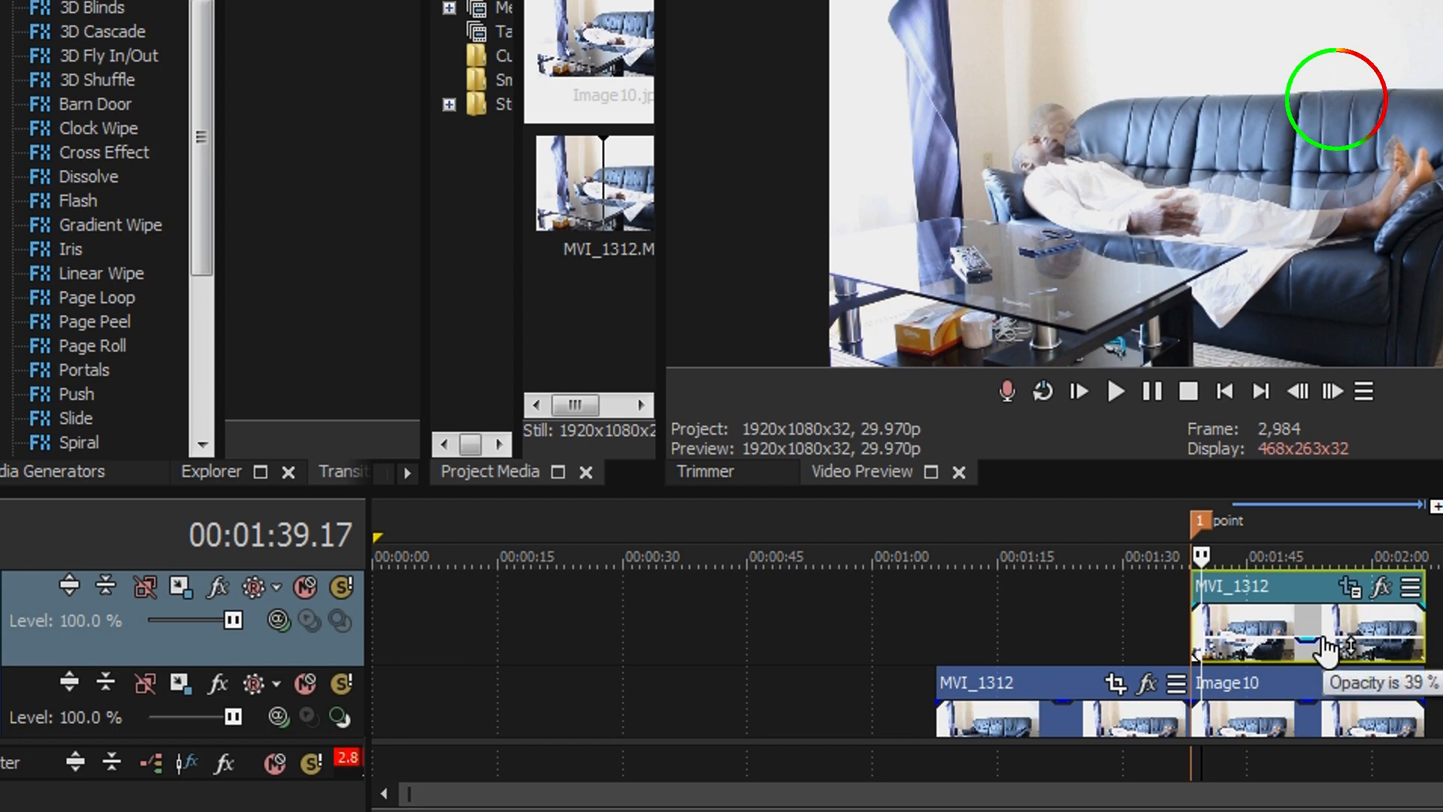
drag(1326, 648, 1326, 661)
scroll(1197, 521, up, 3)
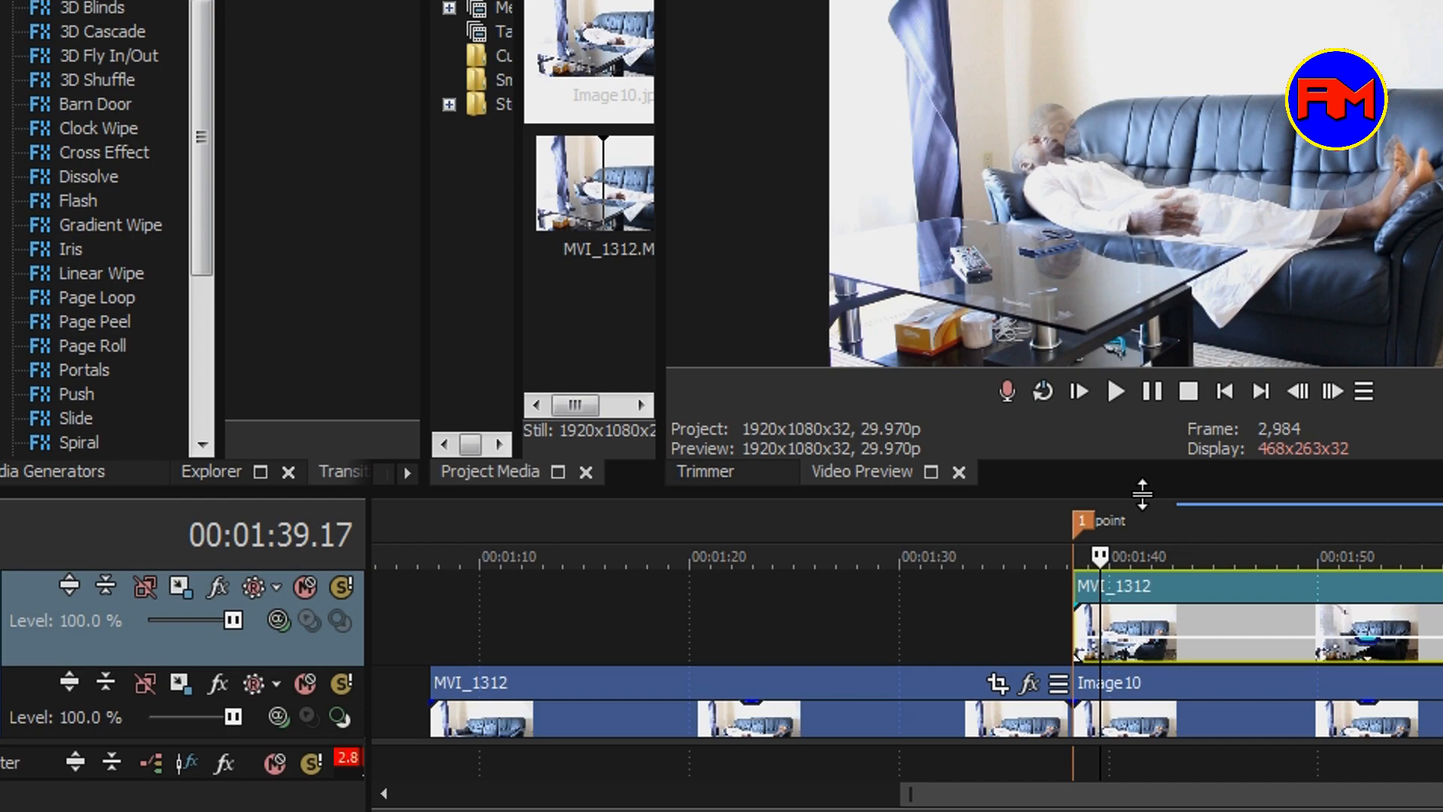
drag(1142, 494, 1147, 518)
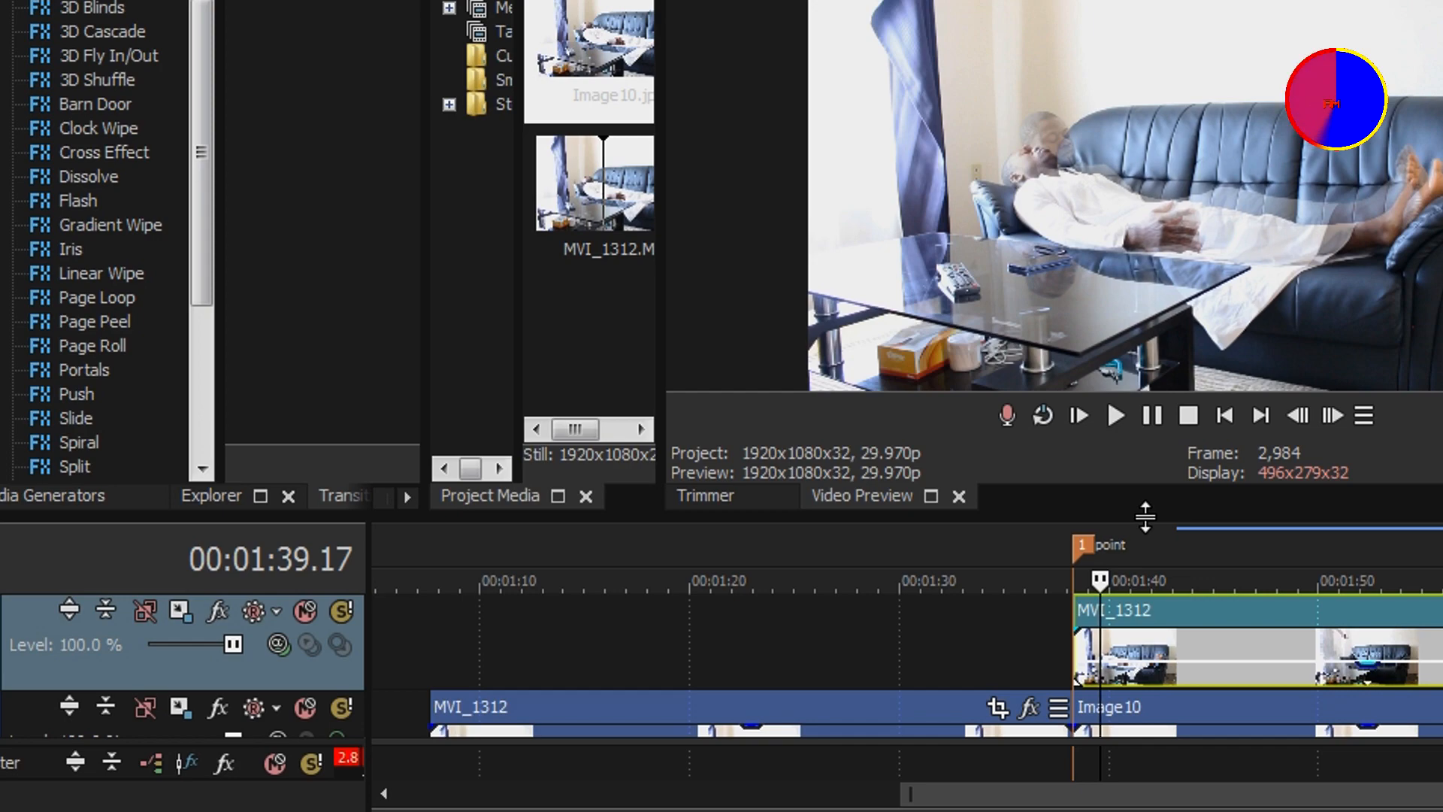
drag(1144, 516, 1146, 462)
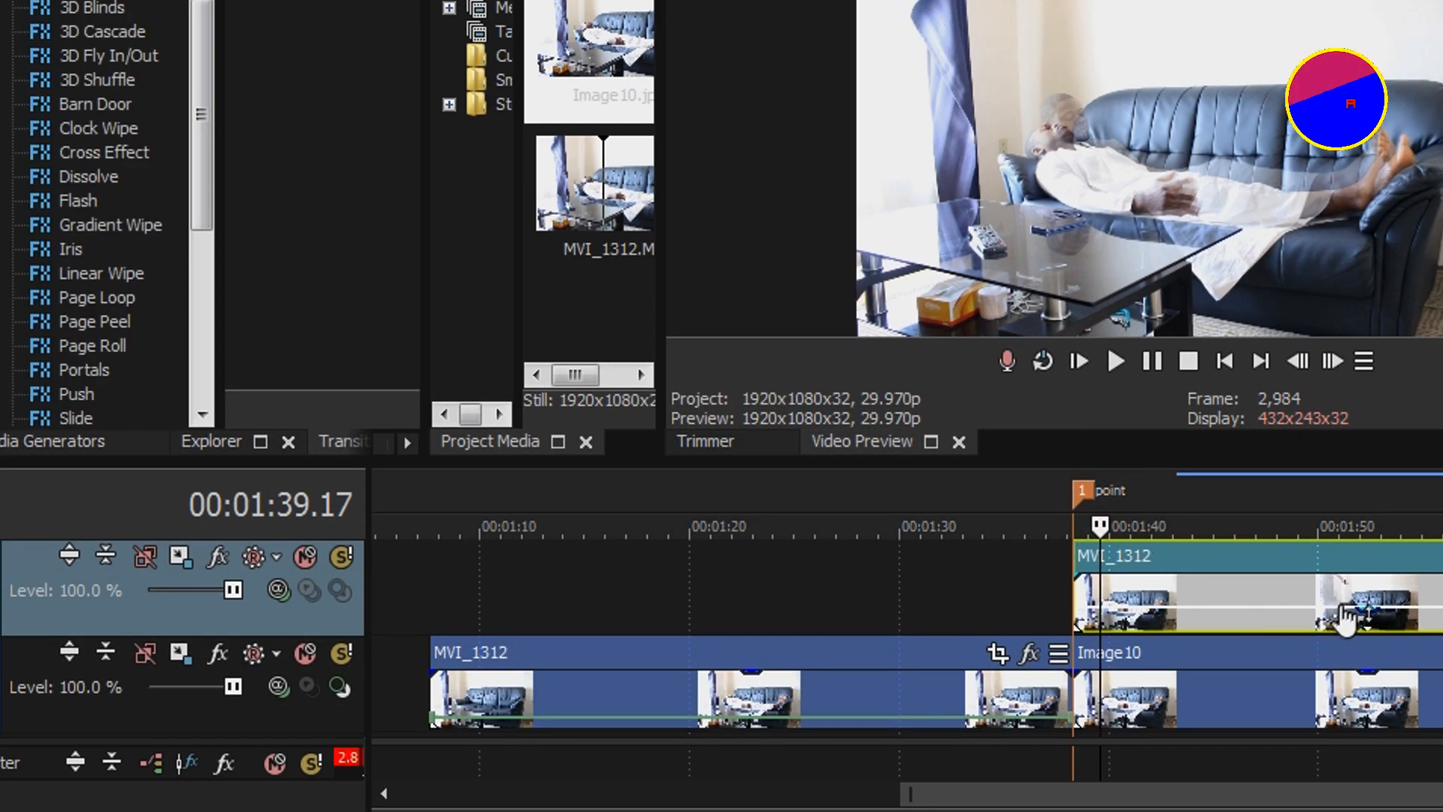
- Fine-tune the upper clip's opacity by raising it and lowering it again slightly, closing its Event Pan/Crop window in between
drag(1346, 617, 1372, 601)
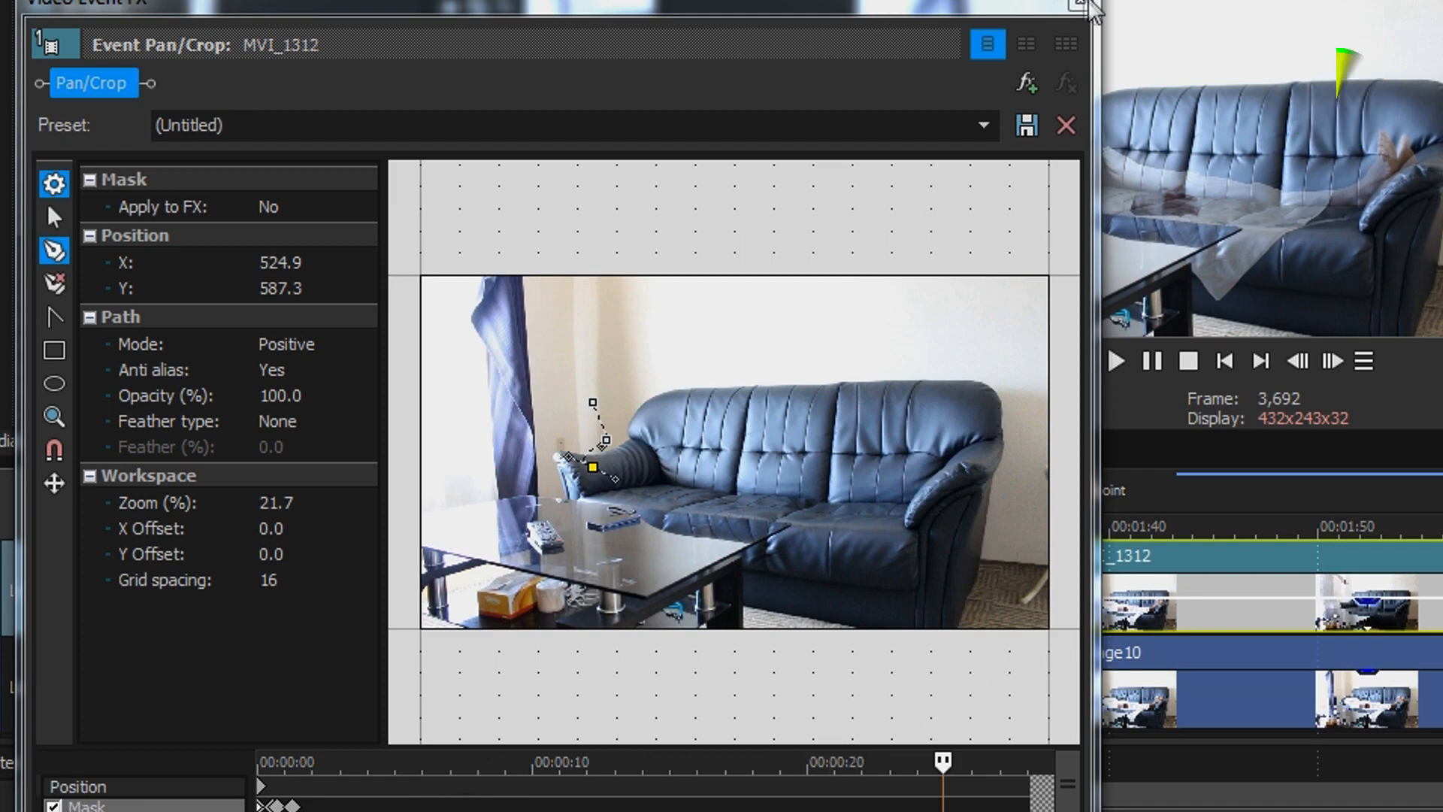
click(1082, 5)
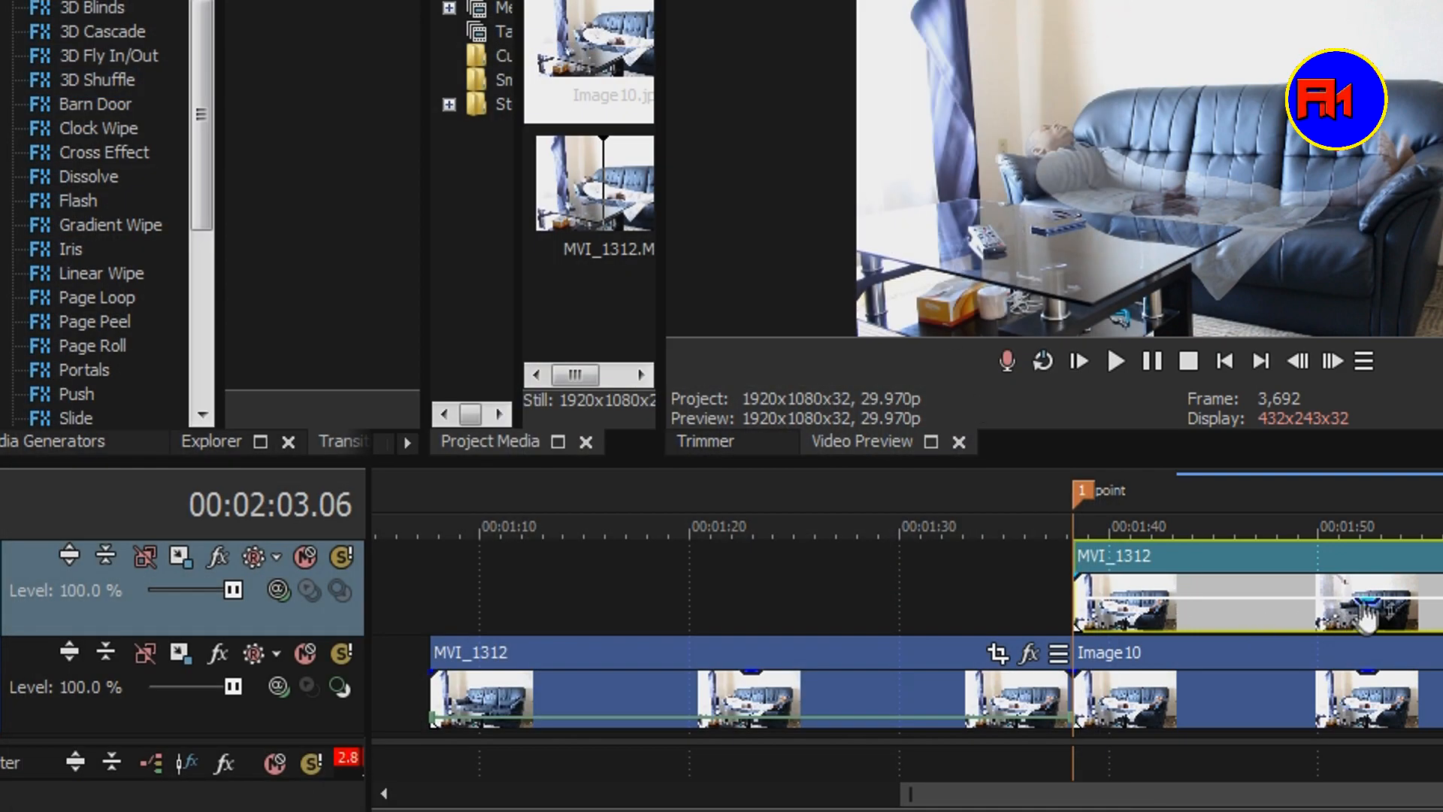
drag(1369, 613, 1365, 624)
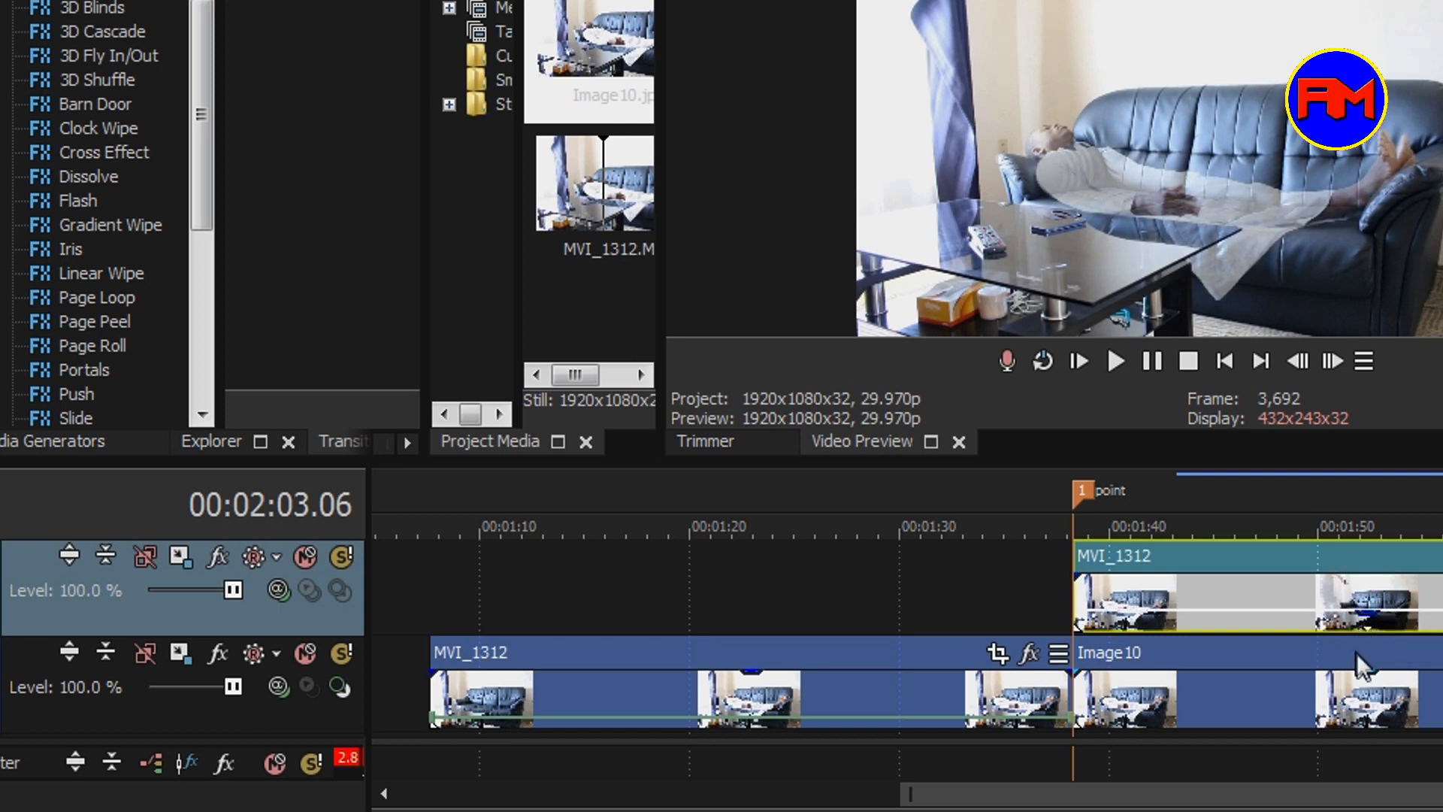
- Locate frame 3,335, where the risen man is almost out of view, and trim the upper MVI_1312 clip to end just after it
click(1313, 698)
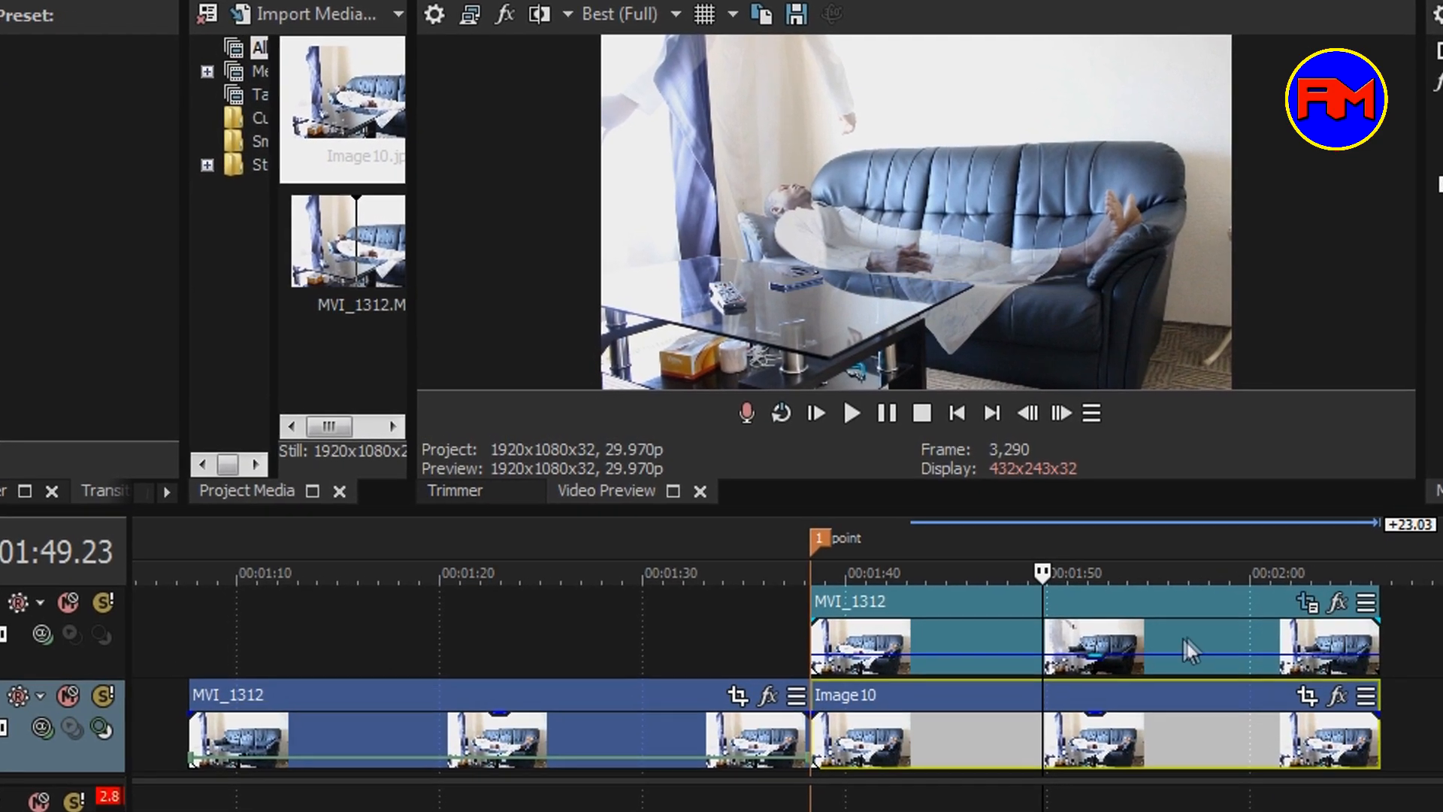
click(1243, 635)
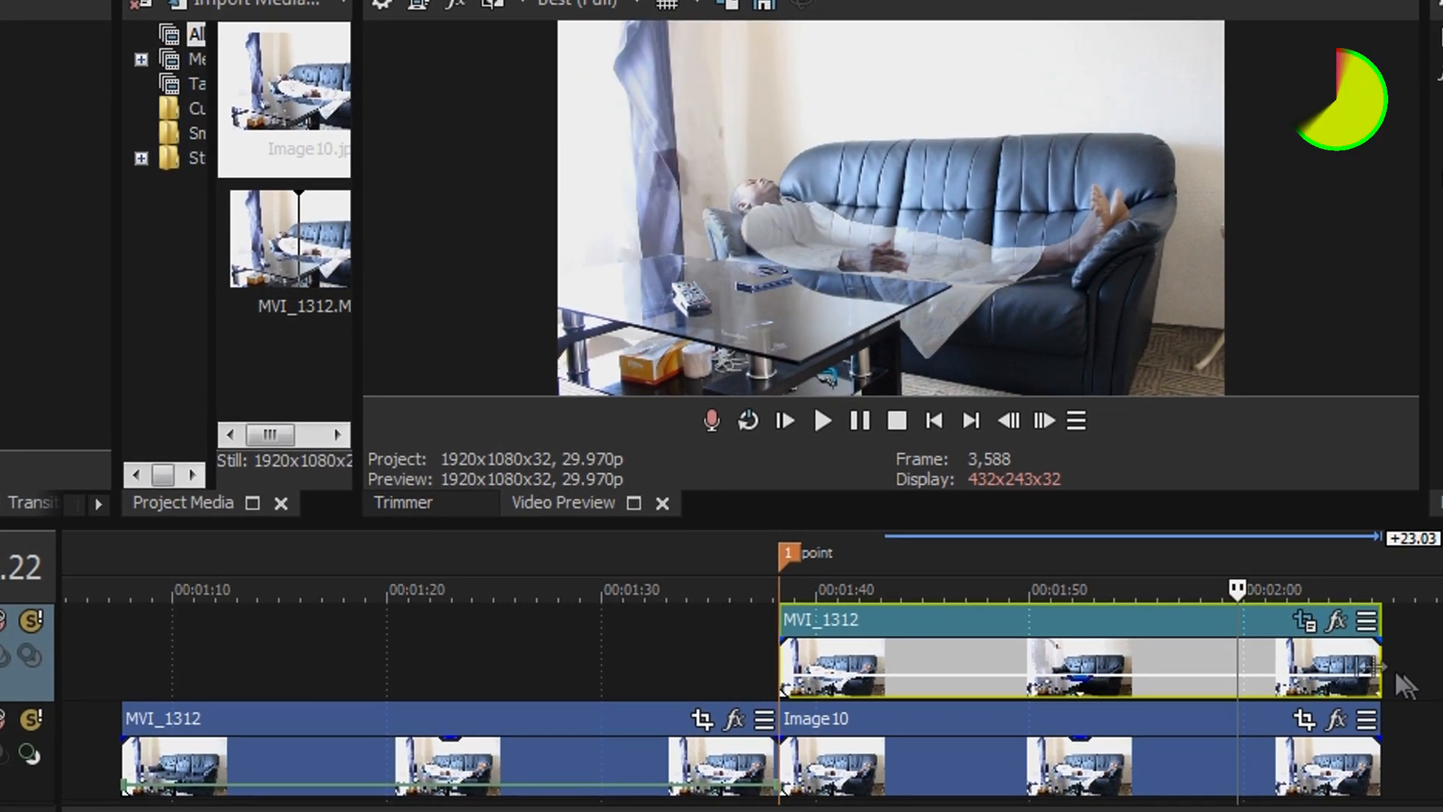
click(1188, 652)
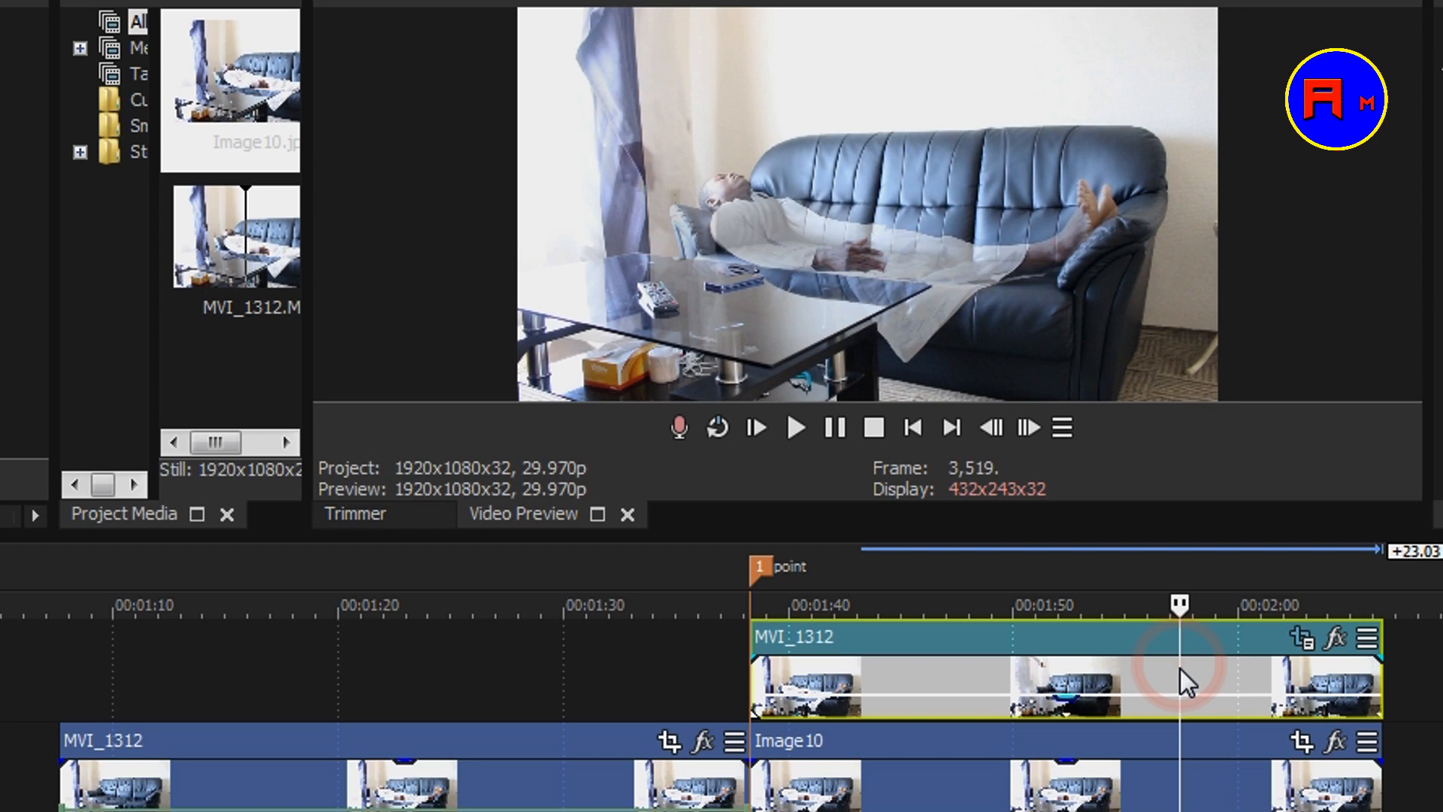
click(1101, 667)
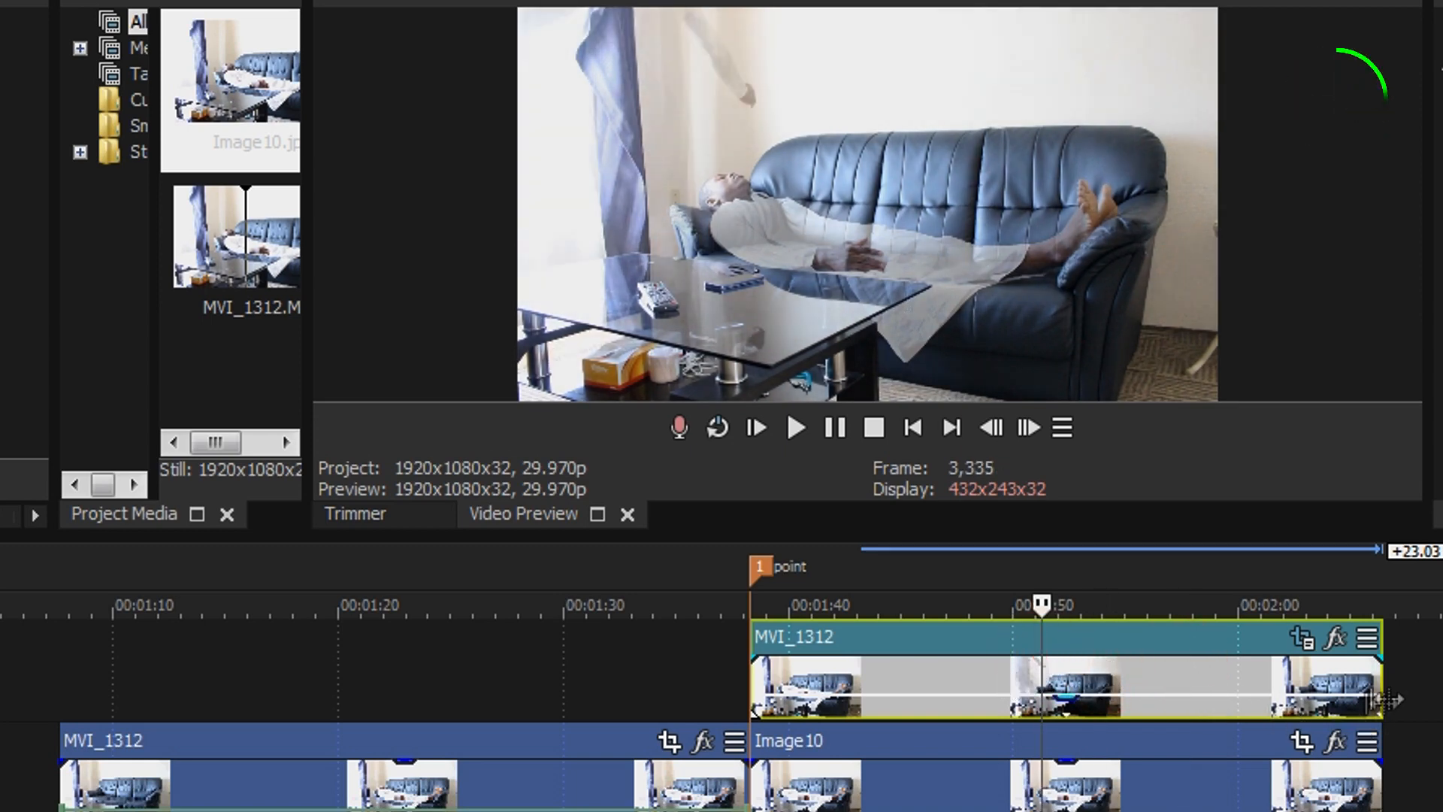
drag(1381, 685, 1050, 694)
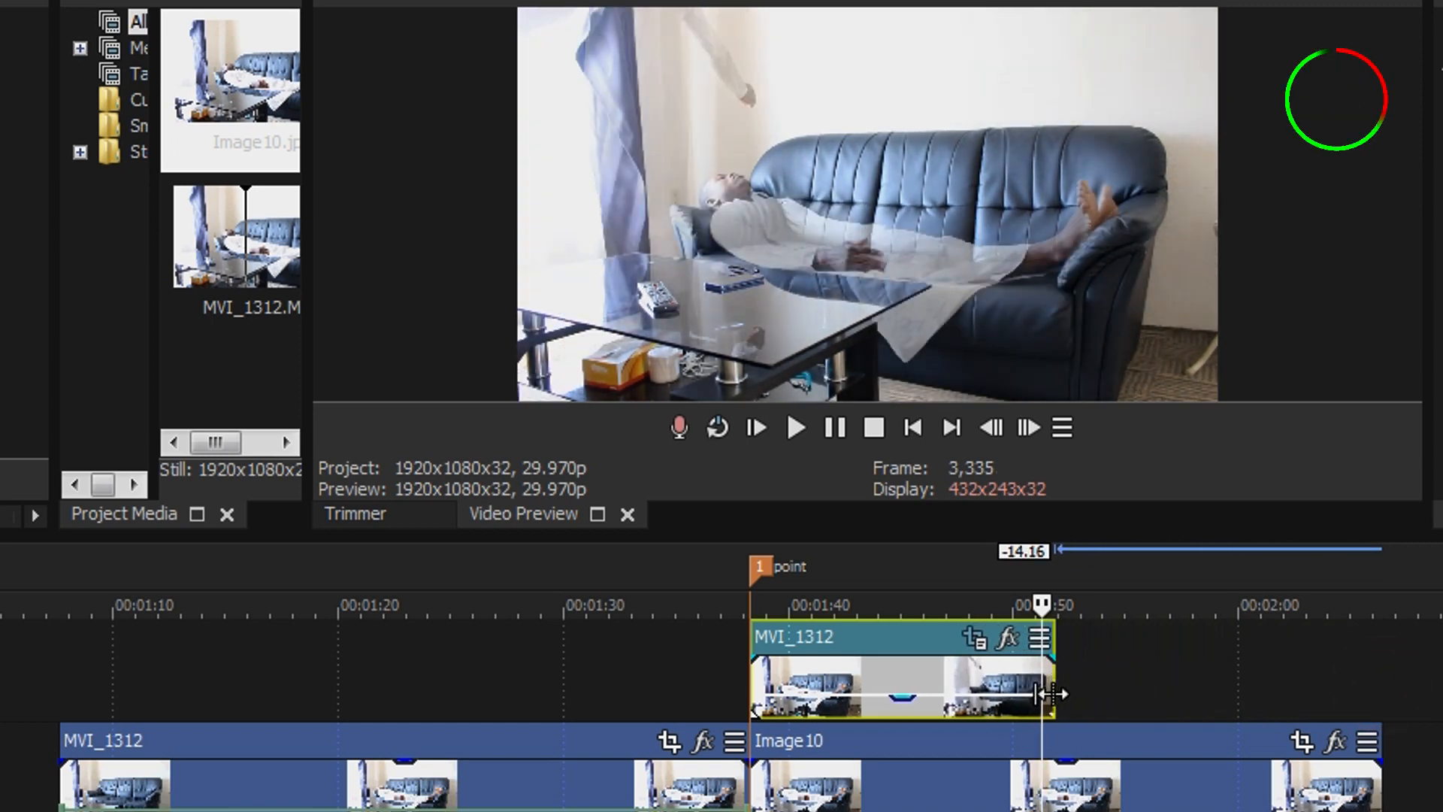
- Add a short fade-out to the end of the upper MVI_1312 clip and shorten the Image10 clip below to the same end point
mouse_move(1061, 661)
mouse_down()
mouse_move(1027, 662)
mouse_move(1053, 665)
mouse_up()
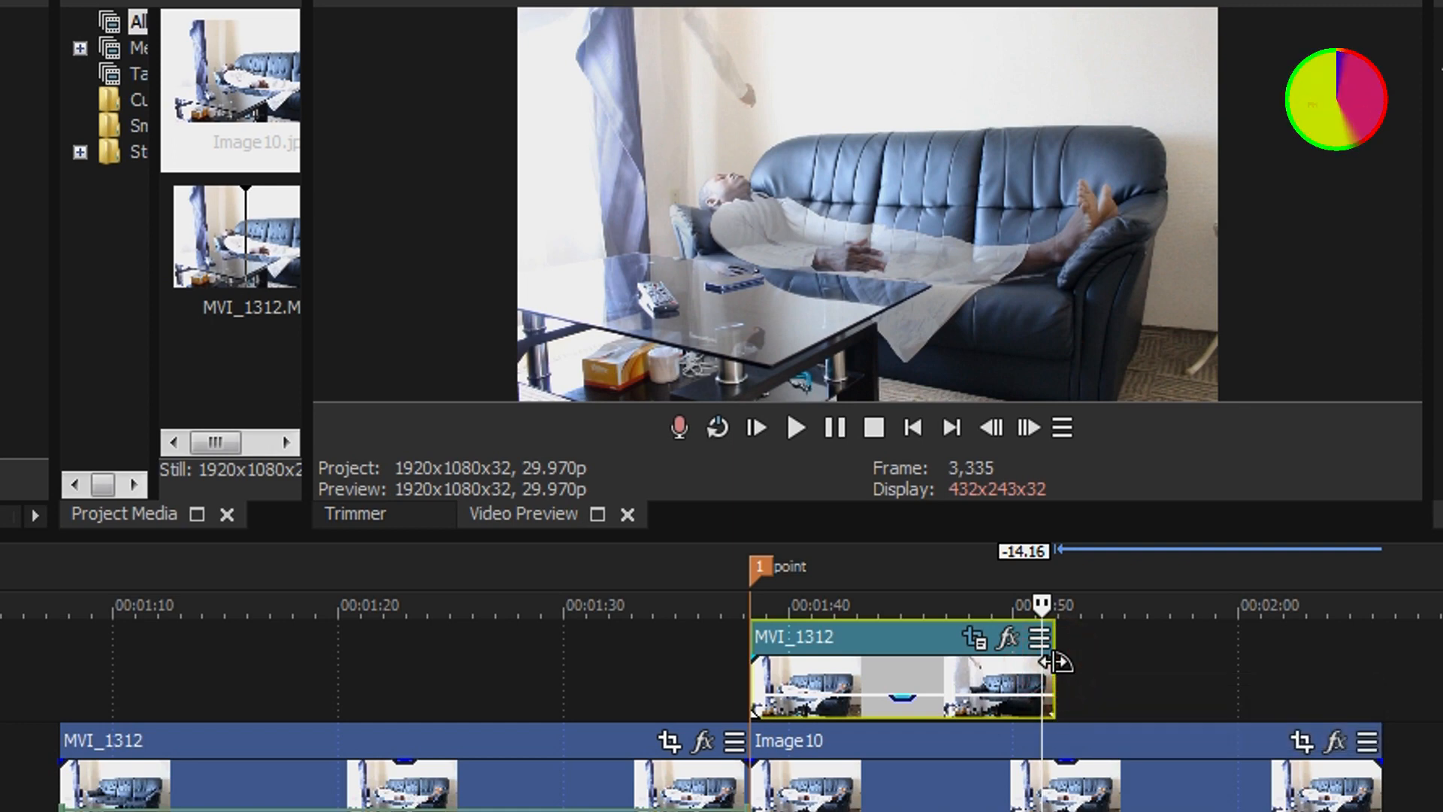
drag(1056, 661, 1023, 664)
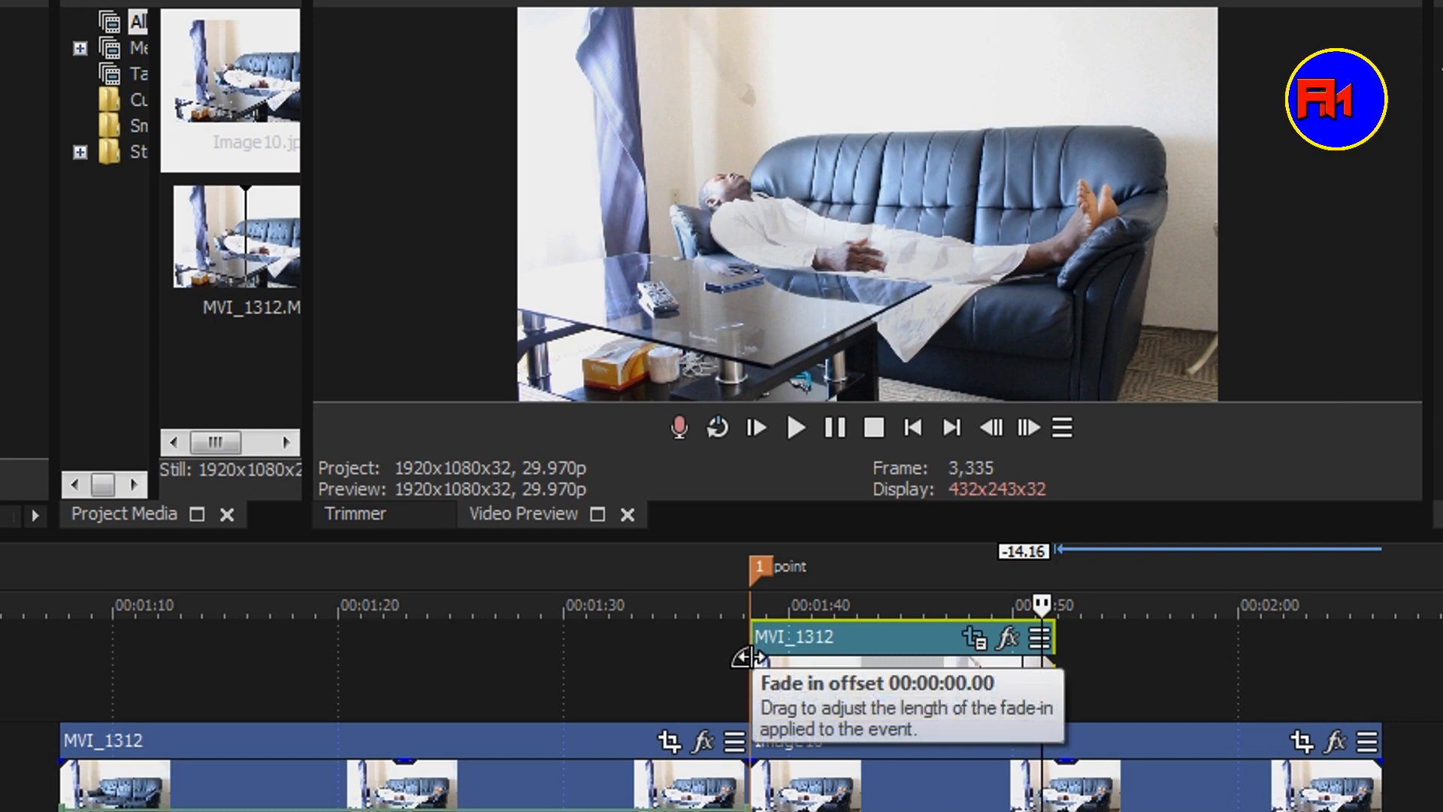
drag(748, 657, 755, 654)
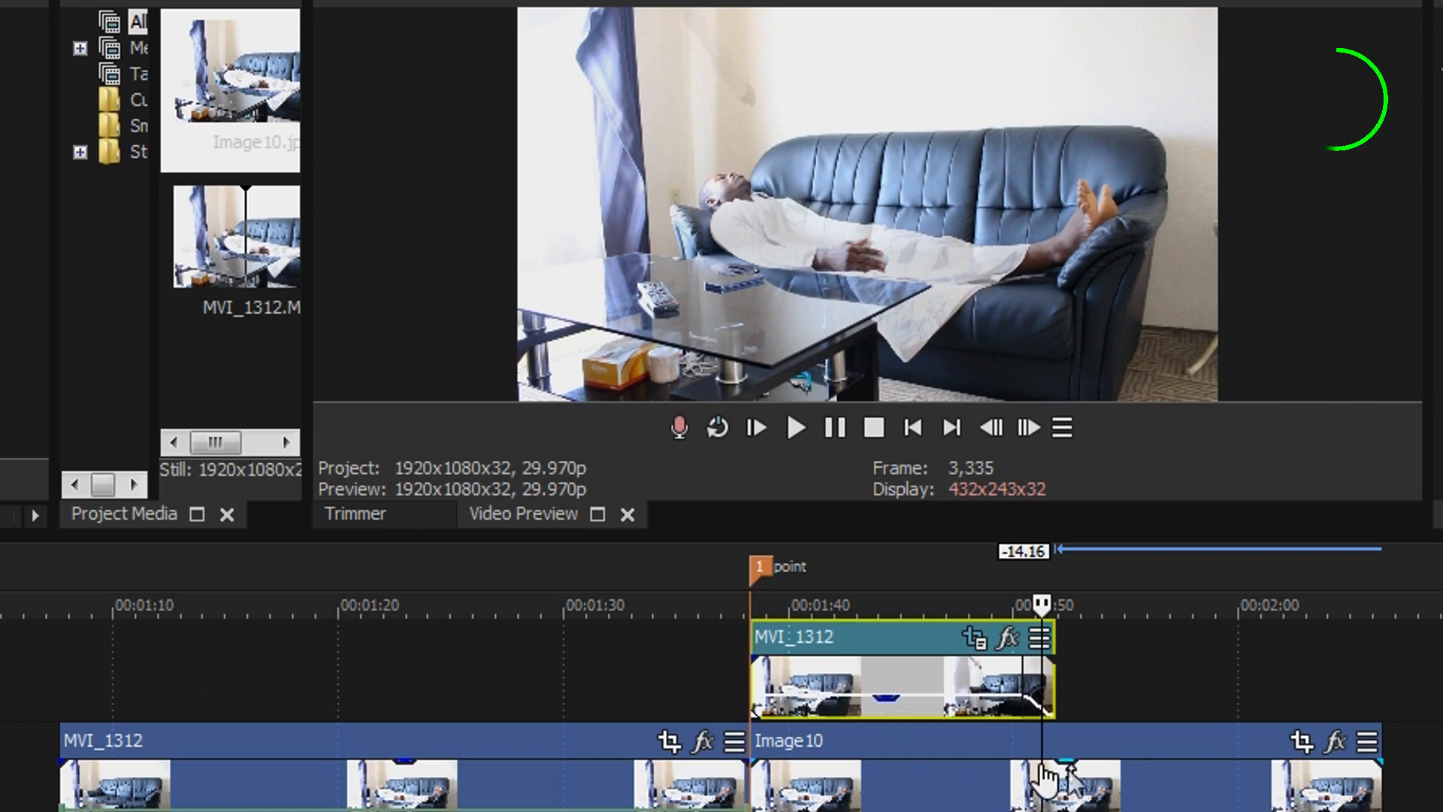
drag(1379, 791, 1050, 740)
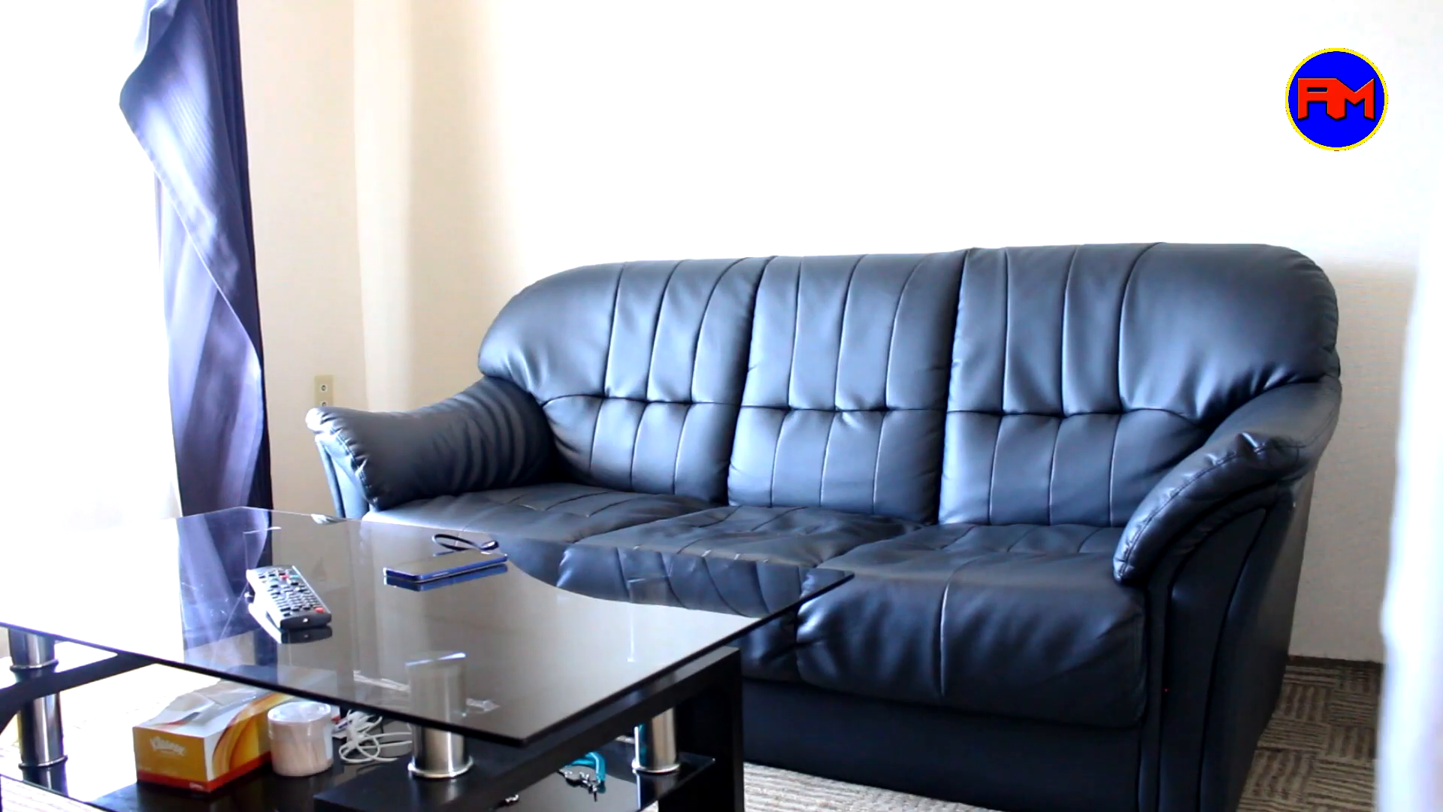